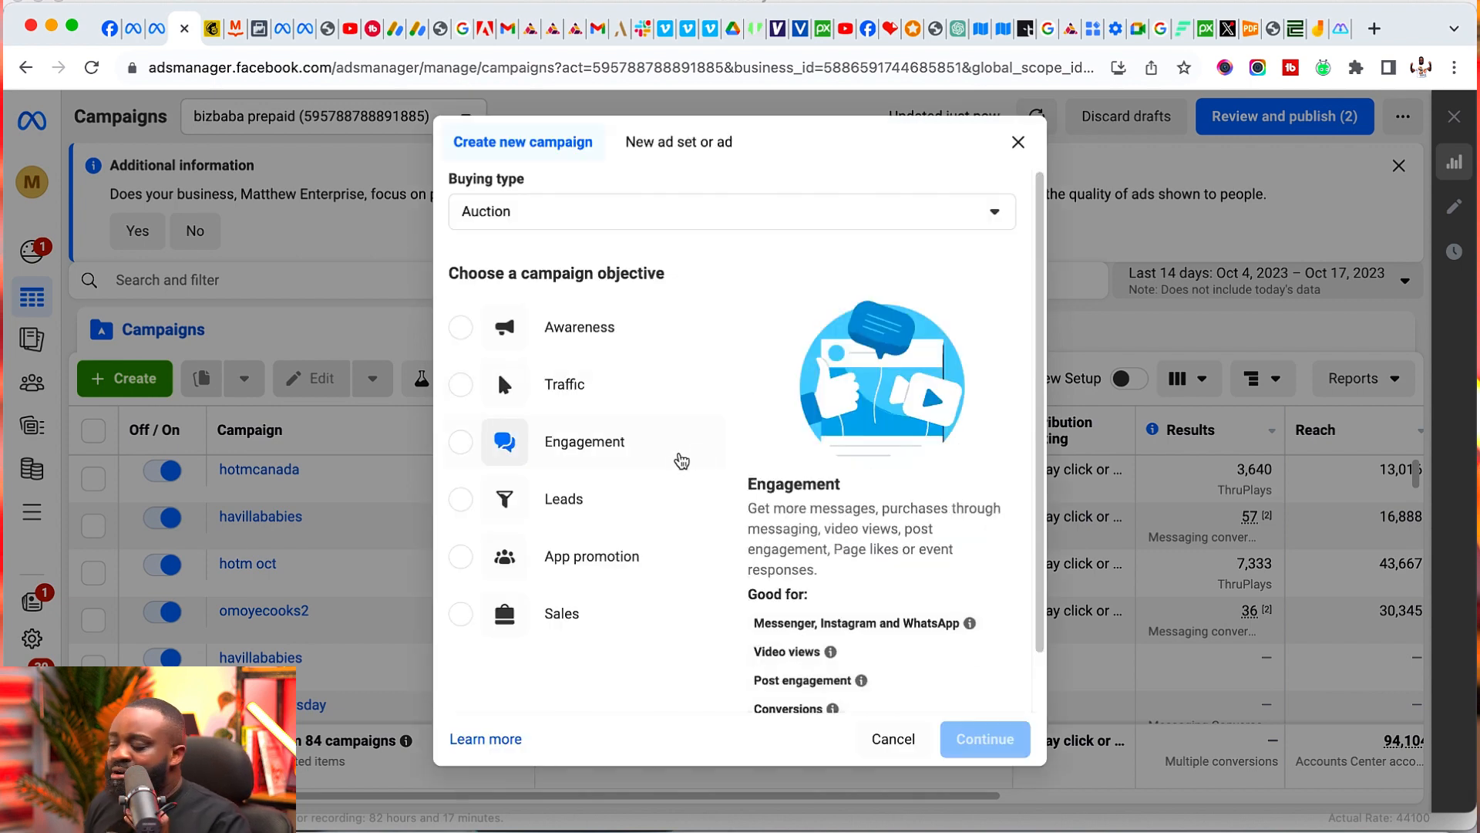
- Choose the Engagement objective for the new auction campaign and name the campaign "footwear"
click(682, 461)
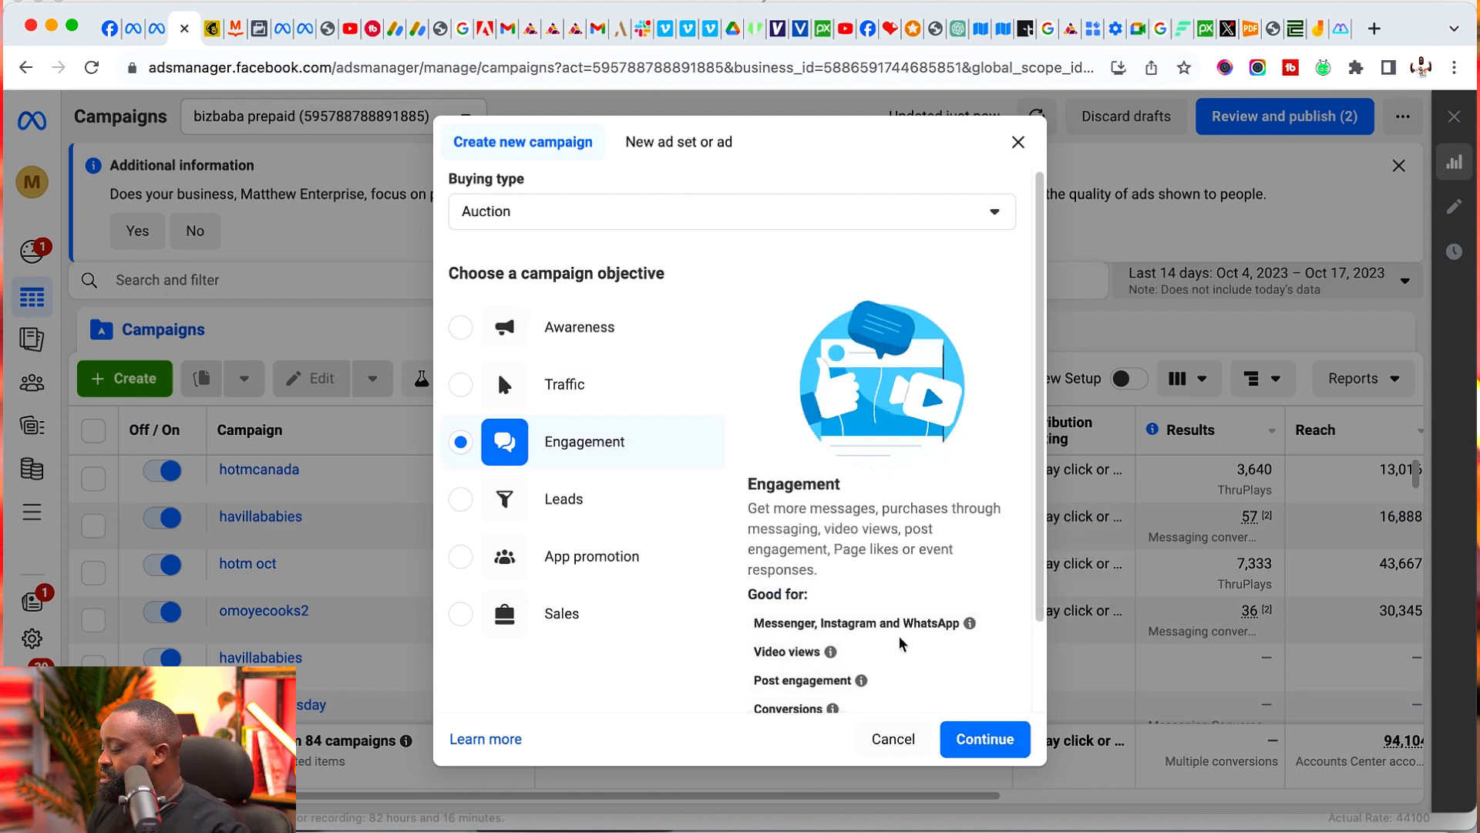
scroll(771, 617, down, 3)
click(761, 686)
click(634, 479)
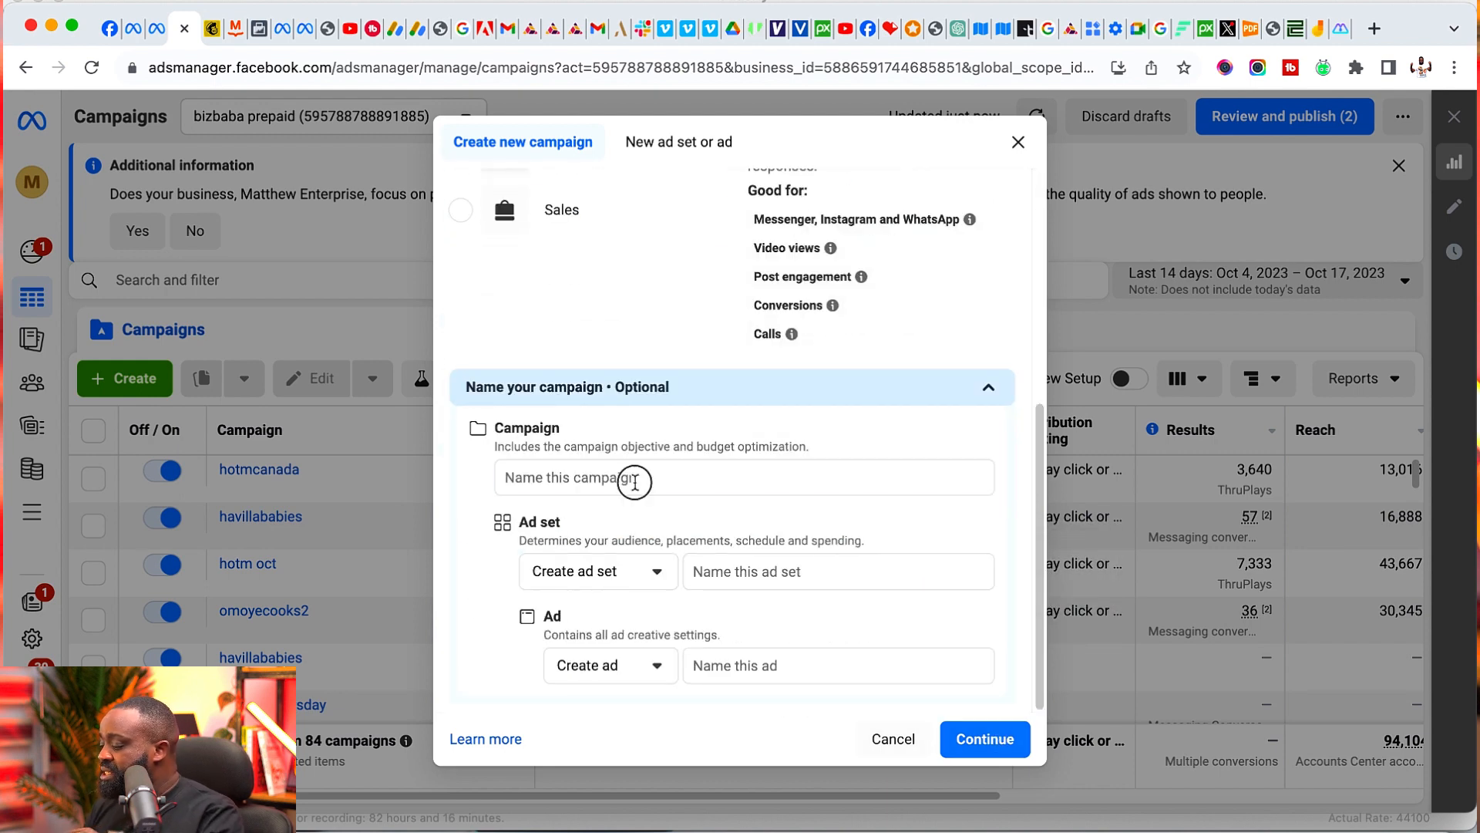
text(foot)
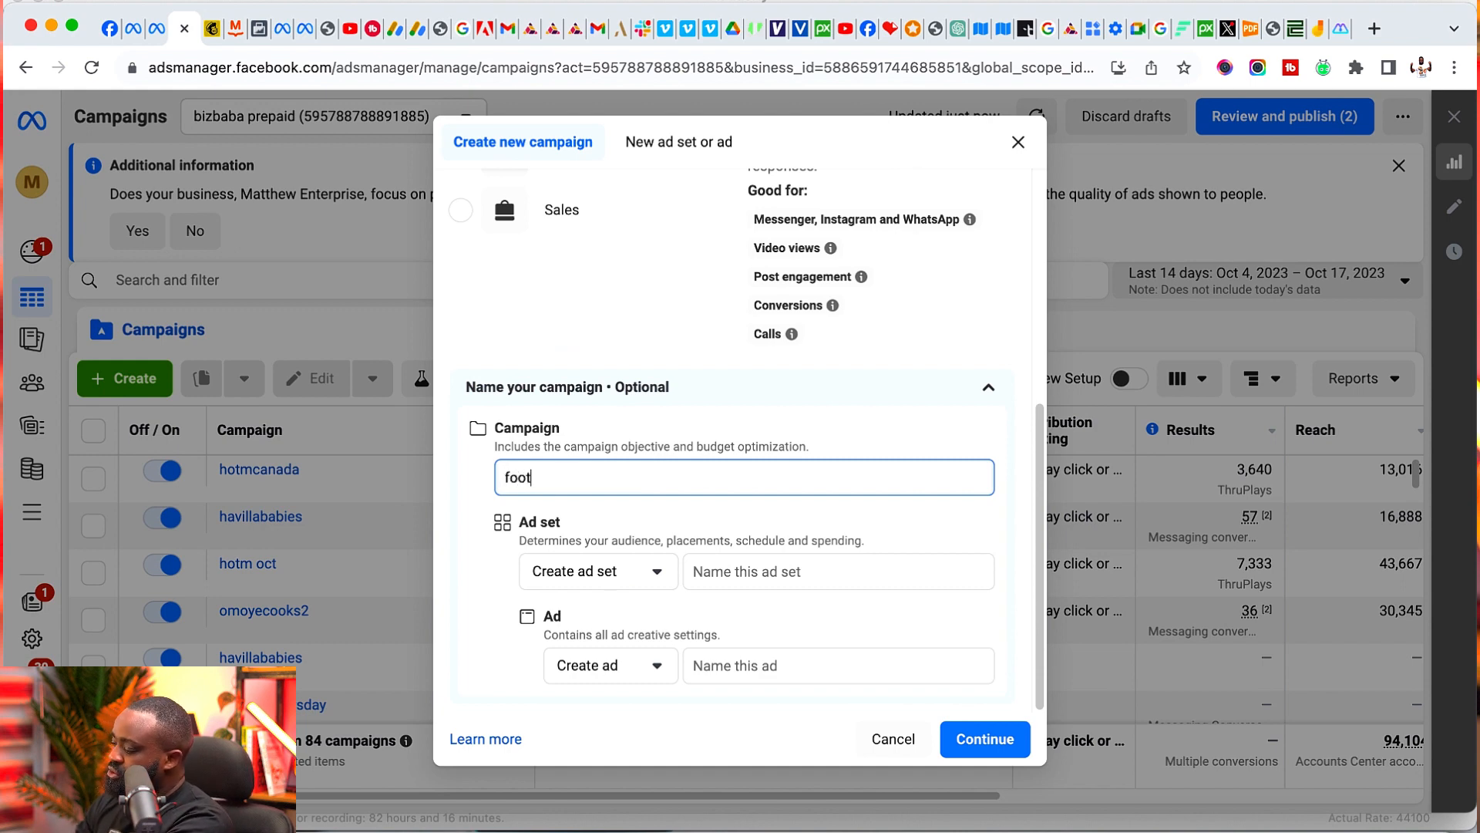
text(wear)
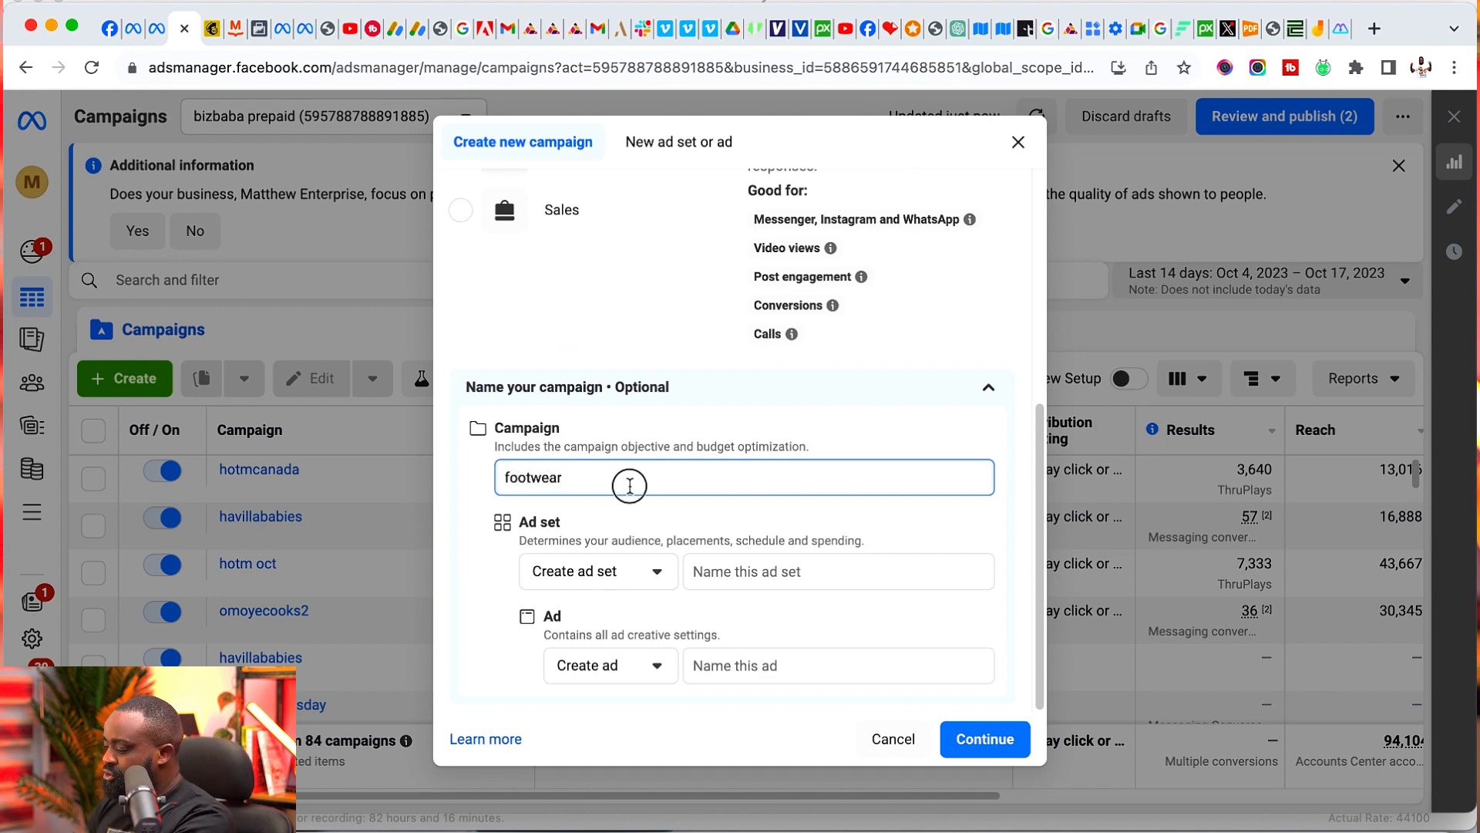
- Copy the campaign name "footwear" into the ad set name and the ad name
double_click(631, 483)
key(ctrl+c)
click(723, 571)
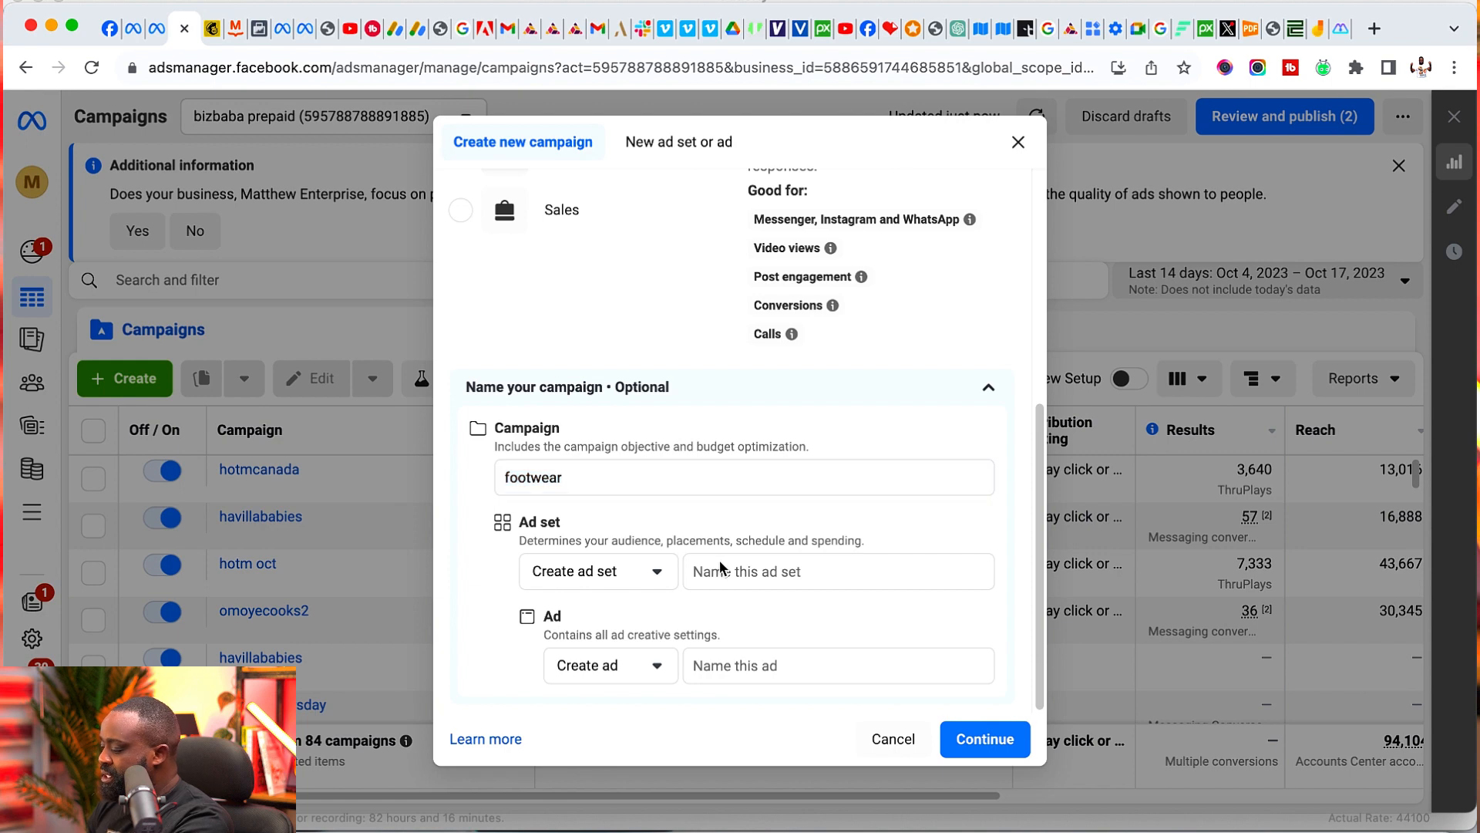
key(ctrl+v)
click(733, 665)
key(ctrl+v)
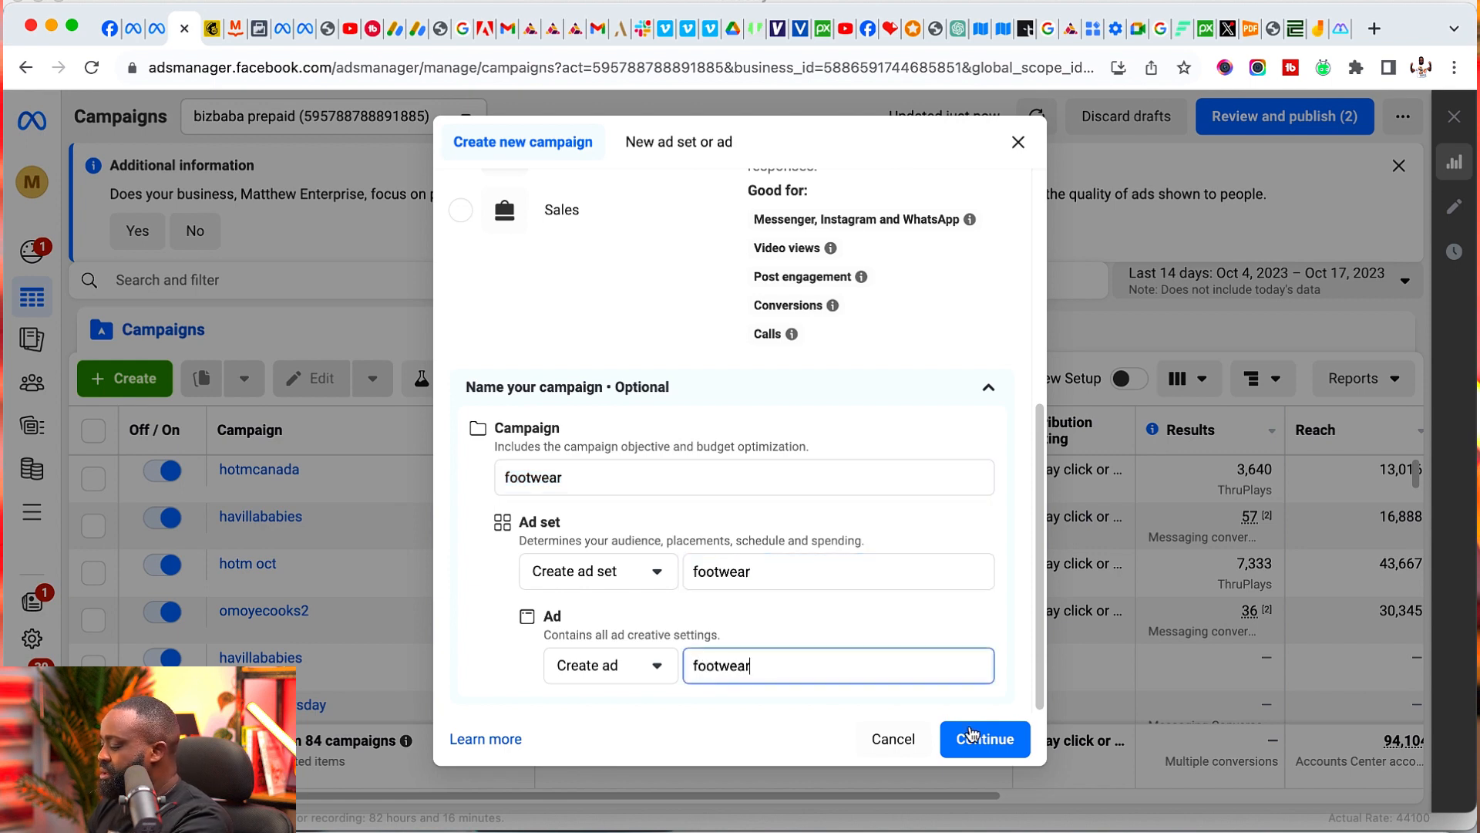
- Create the campaign with the Manual engagement campaign setup instead of the recommended settings
click(971, 738)
click(685, 541)
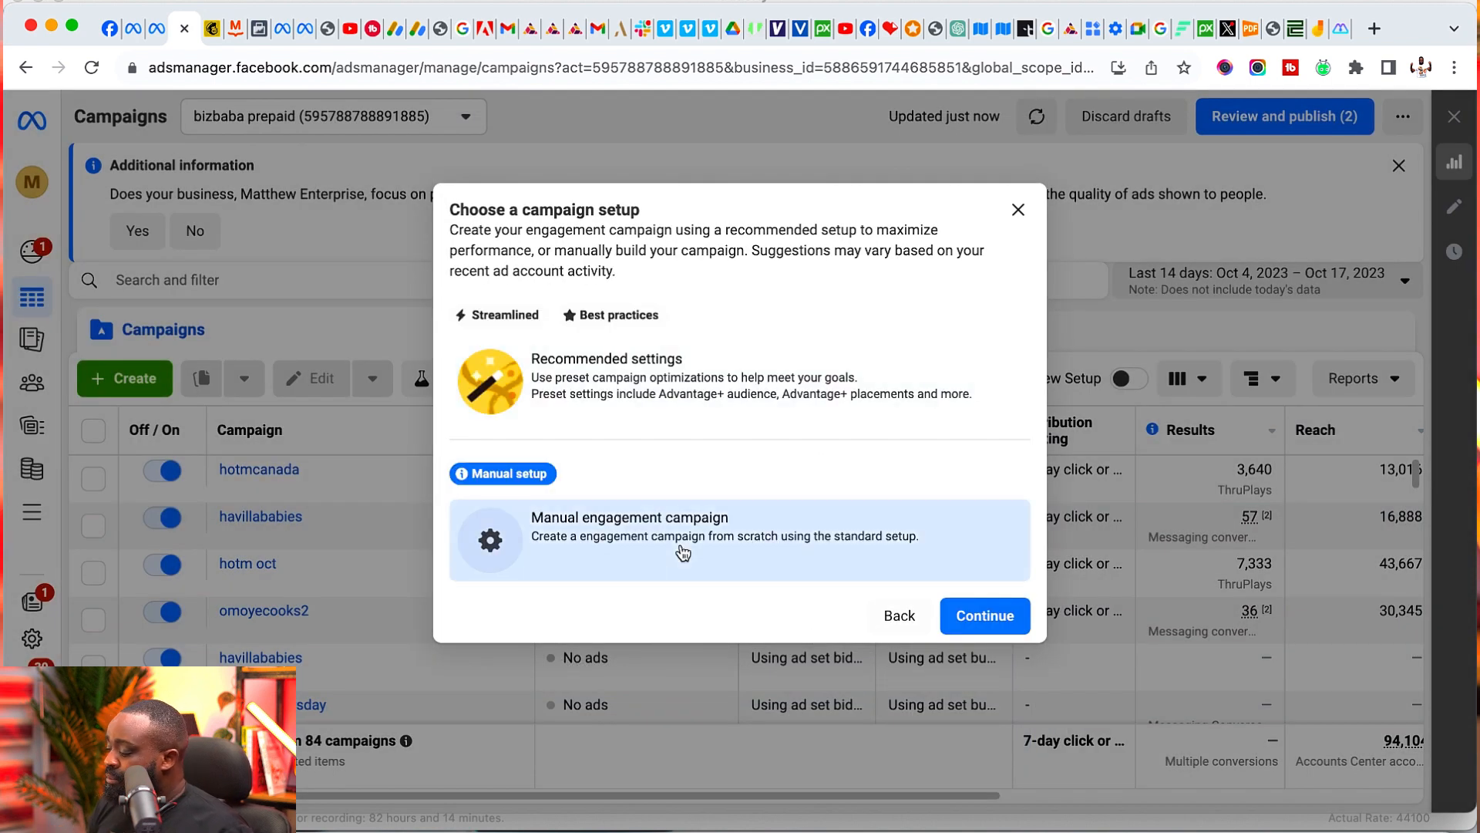
click(987, 617)
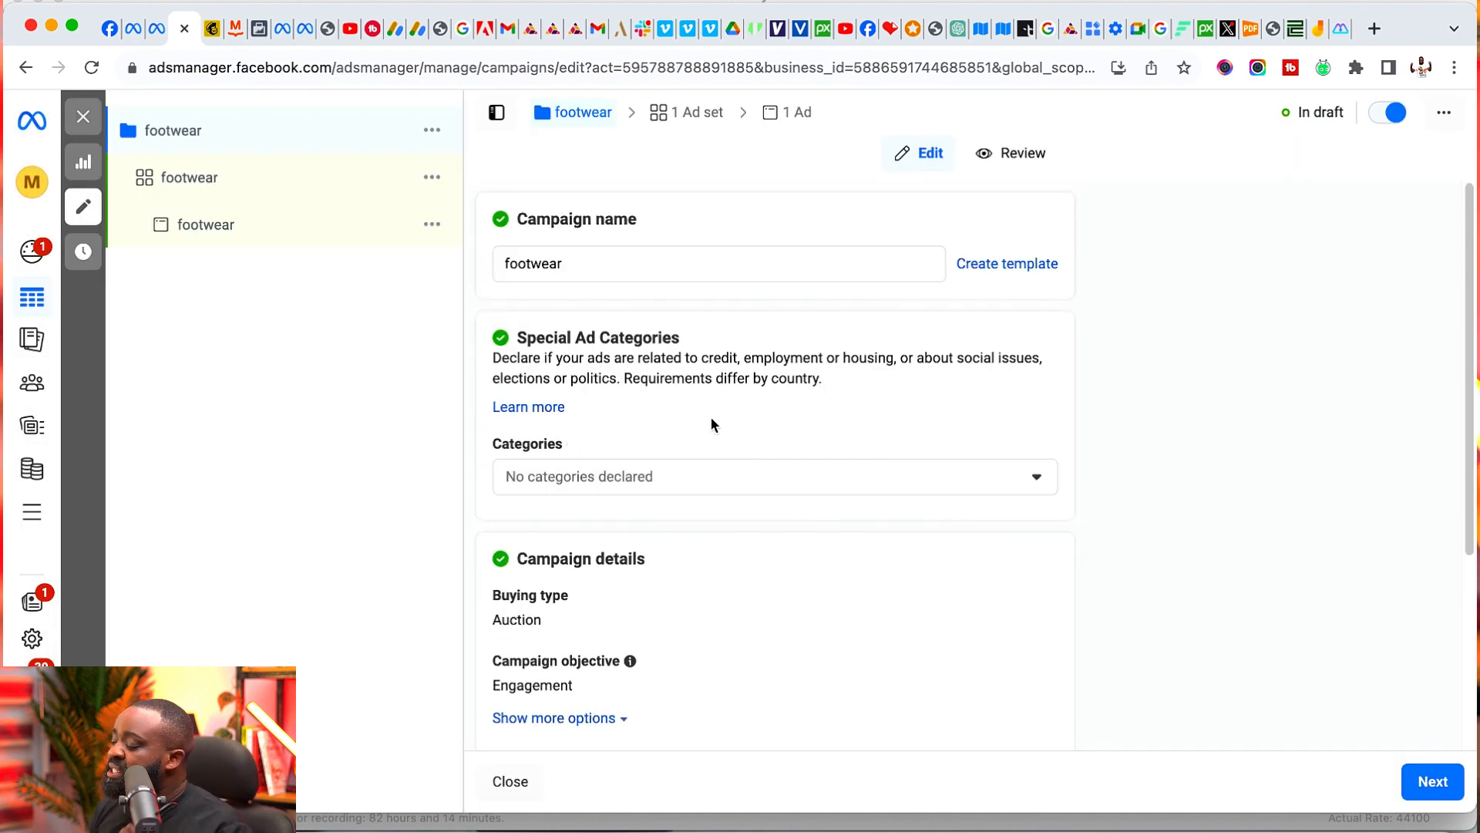
- Review the campaign-level settings, keep the defaults, and continue to the footwear ad set
scroll(775, 474, down, 3)
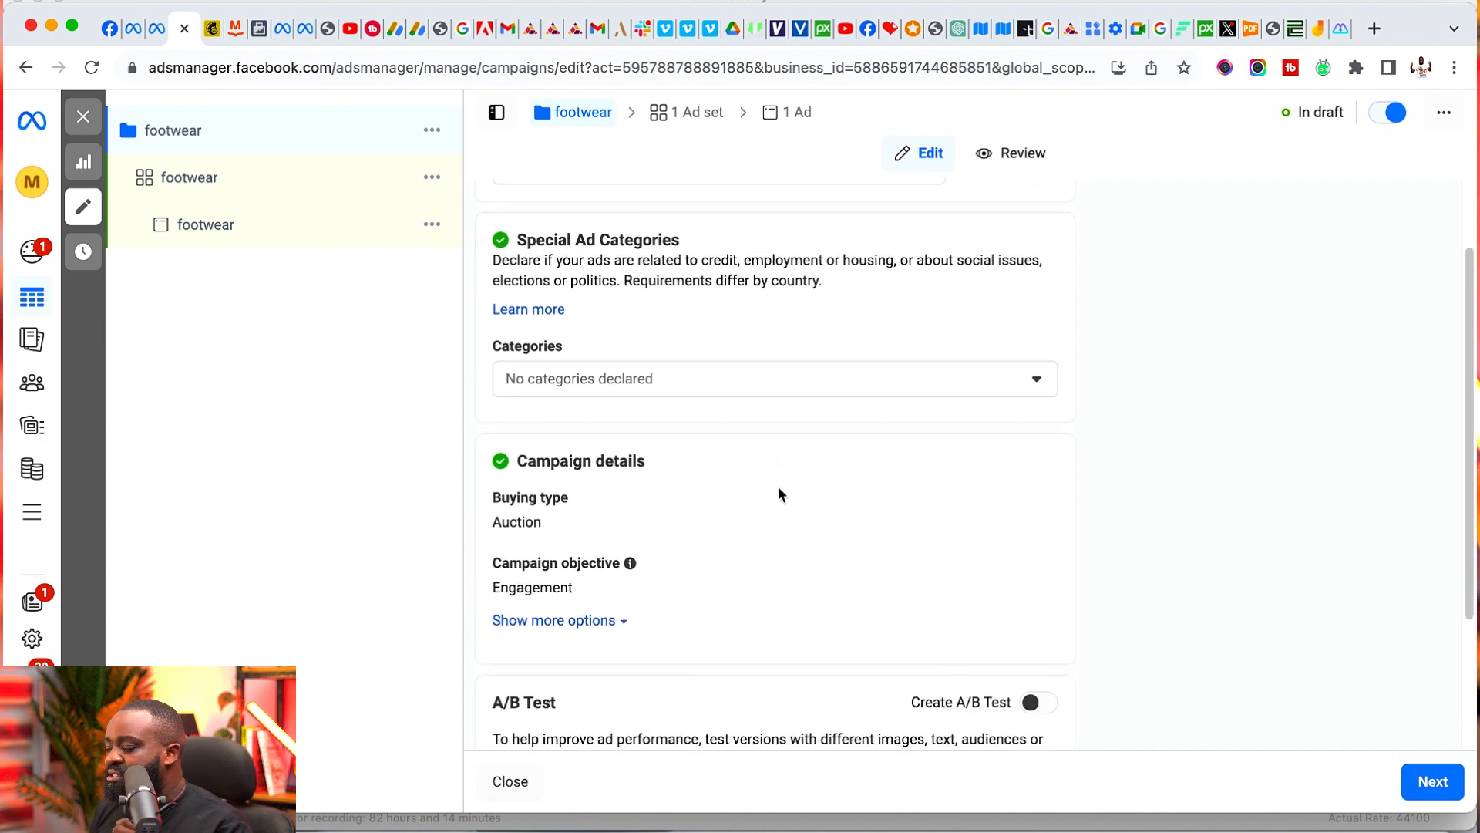
scroll(926, 539, down, 1)
scroll(843, 553, down, 4)
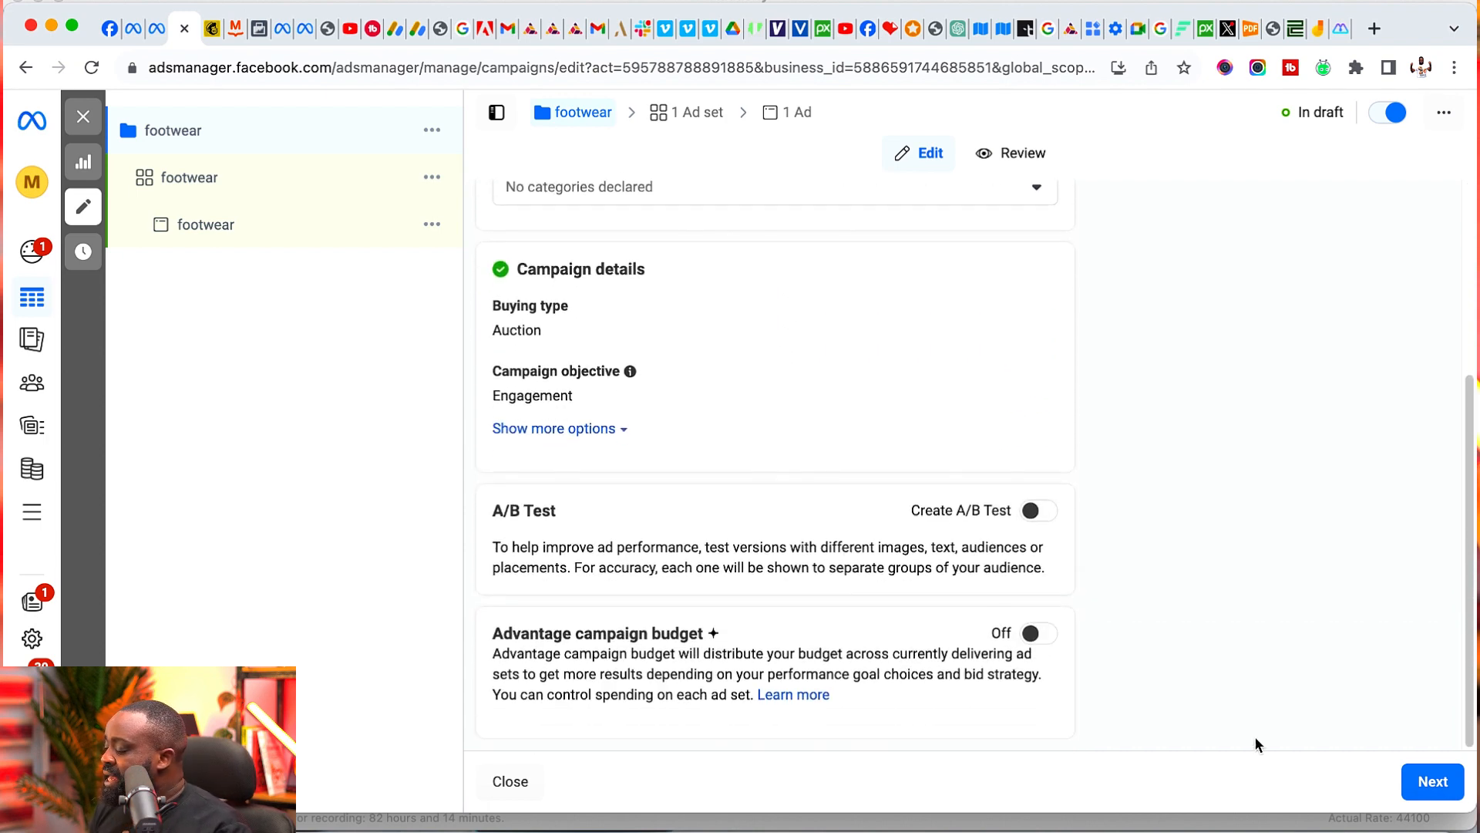
click(1432, 781)
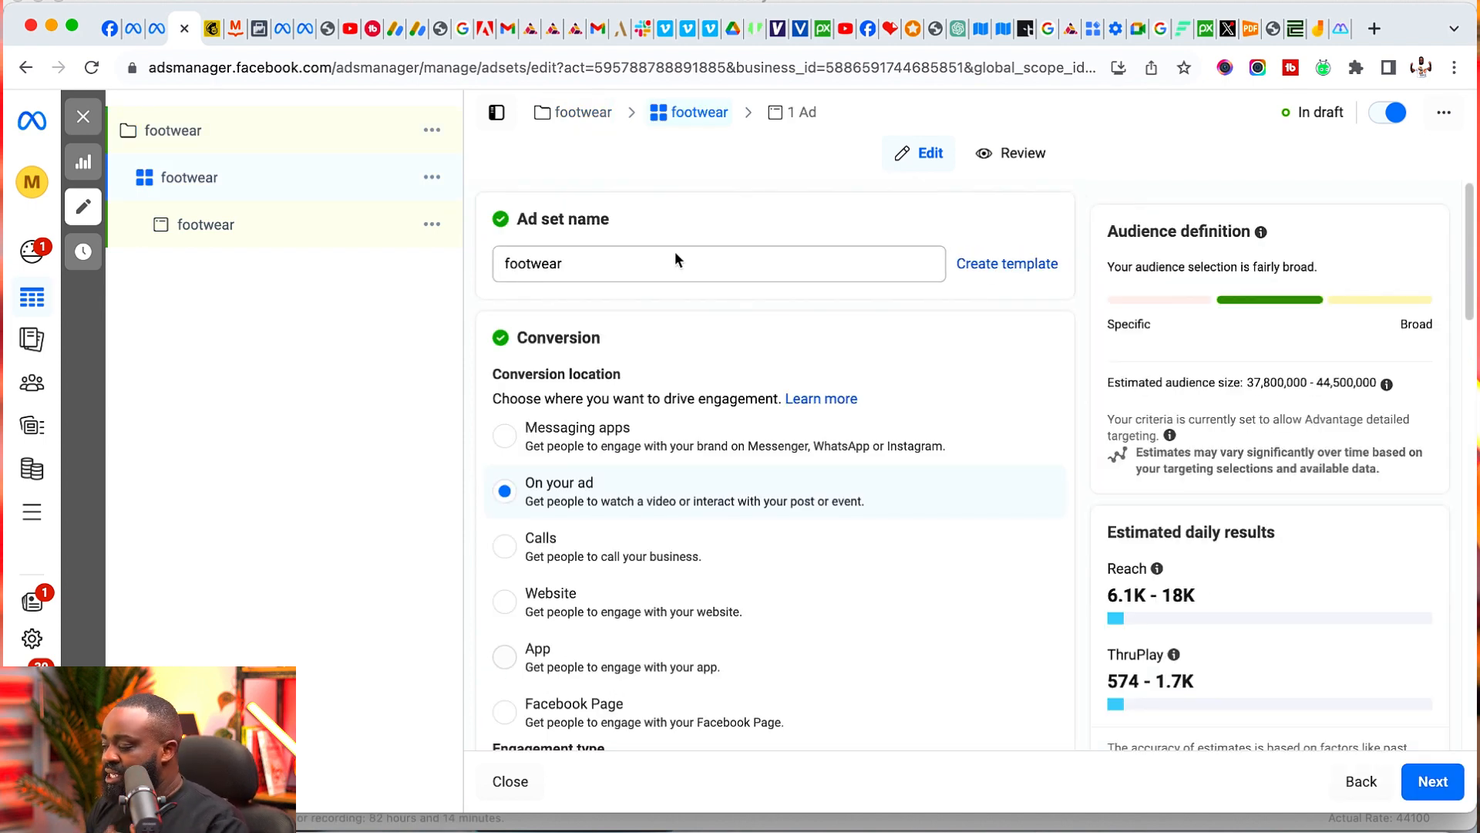
- Set the ad set's conversion location to Messaging apps
click(505, 436)
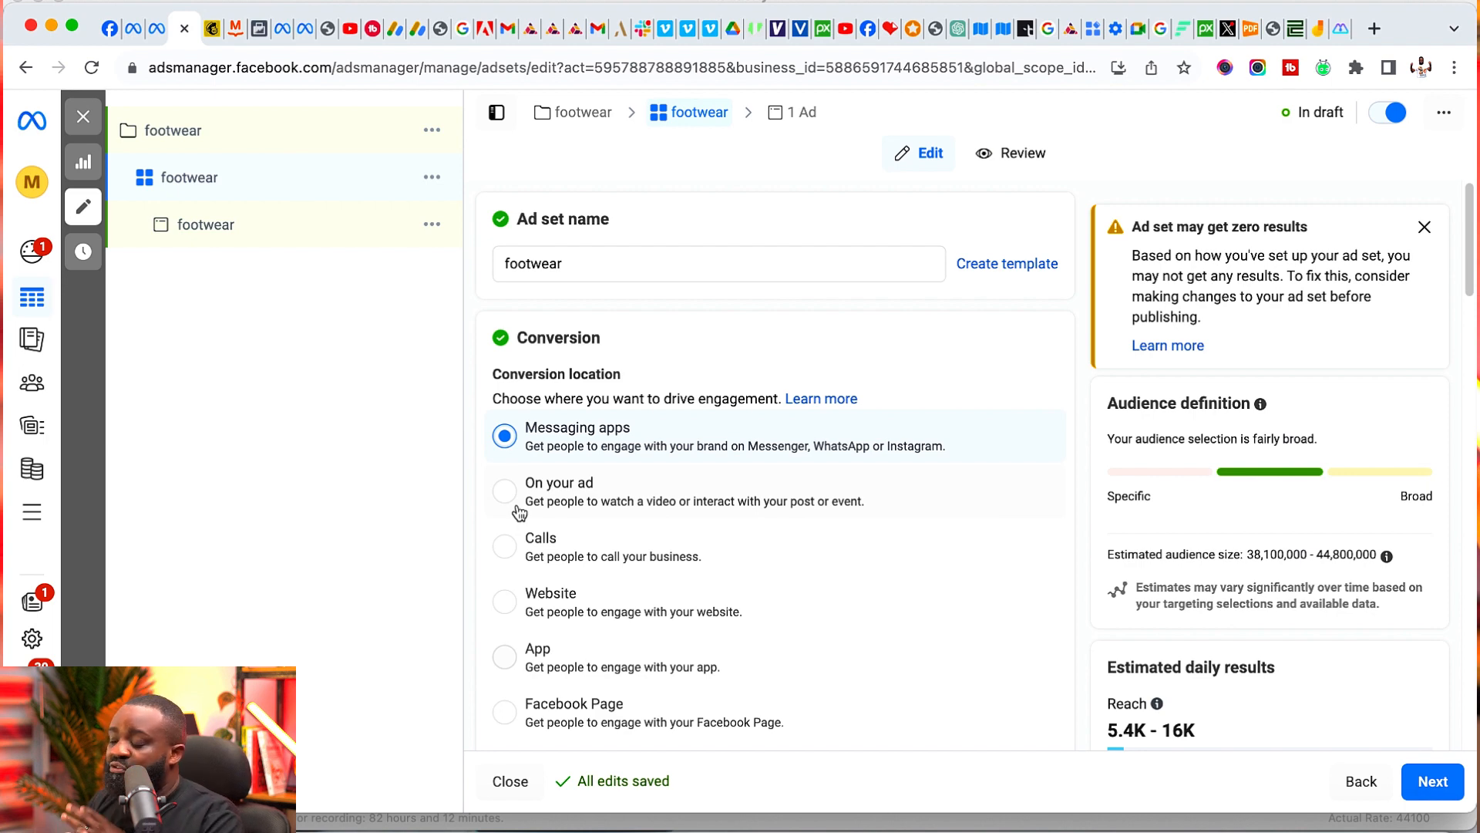
click(568, 501)
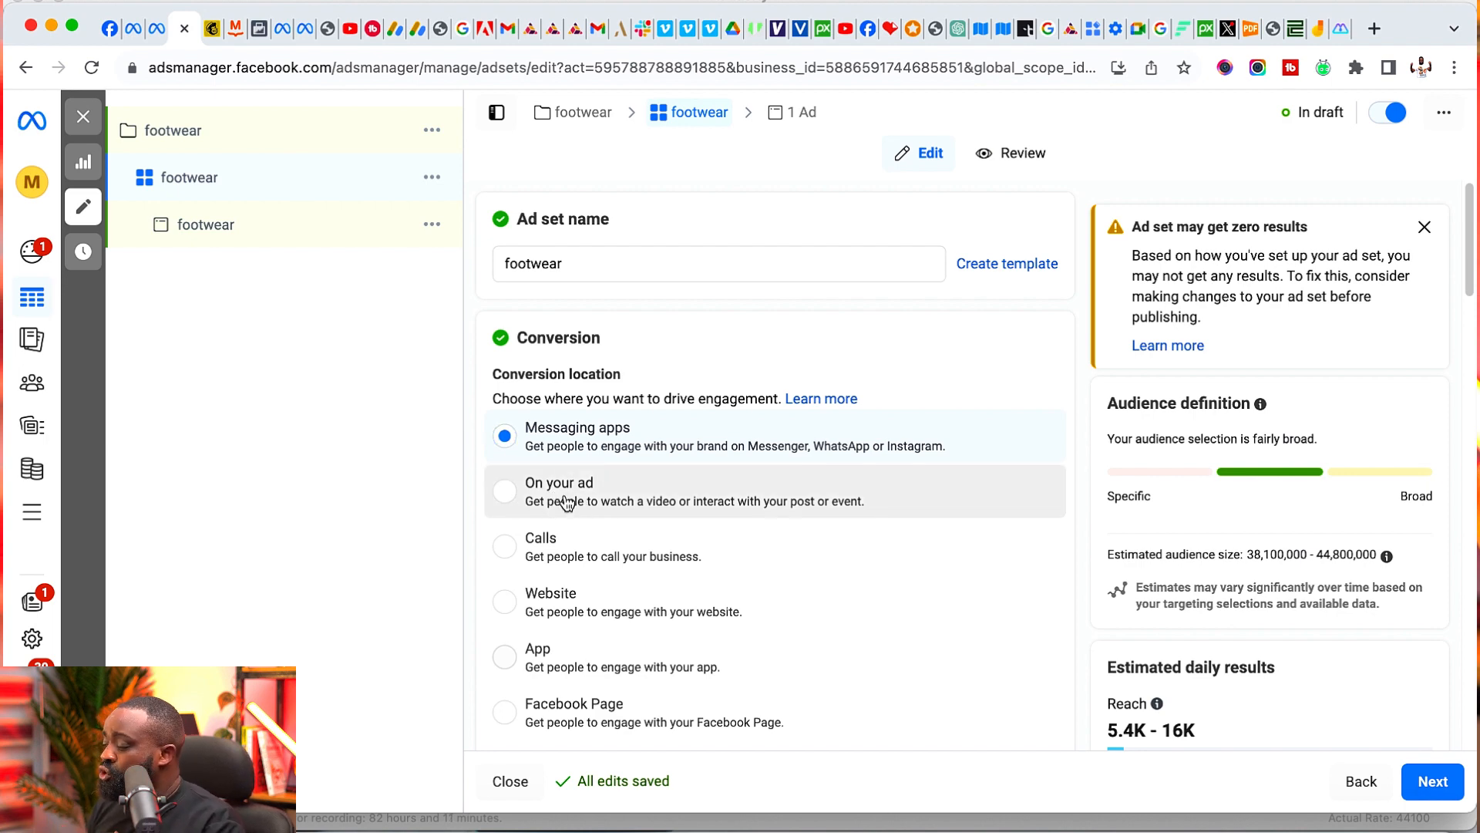
click(505, 438)
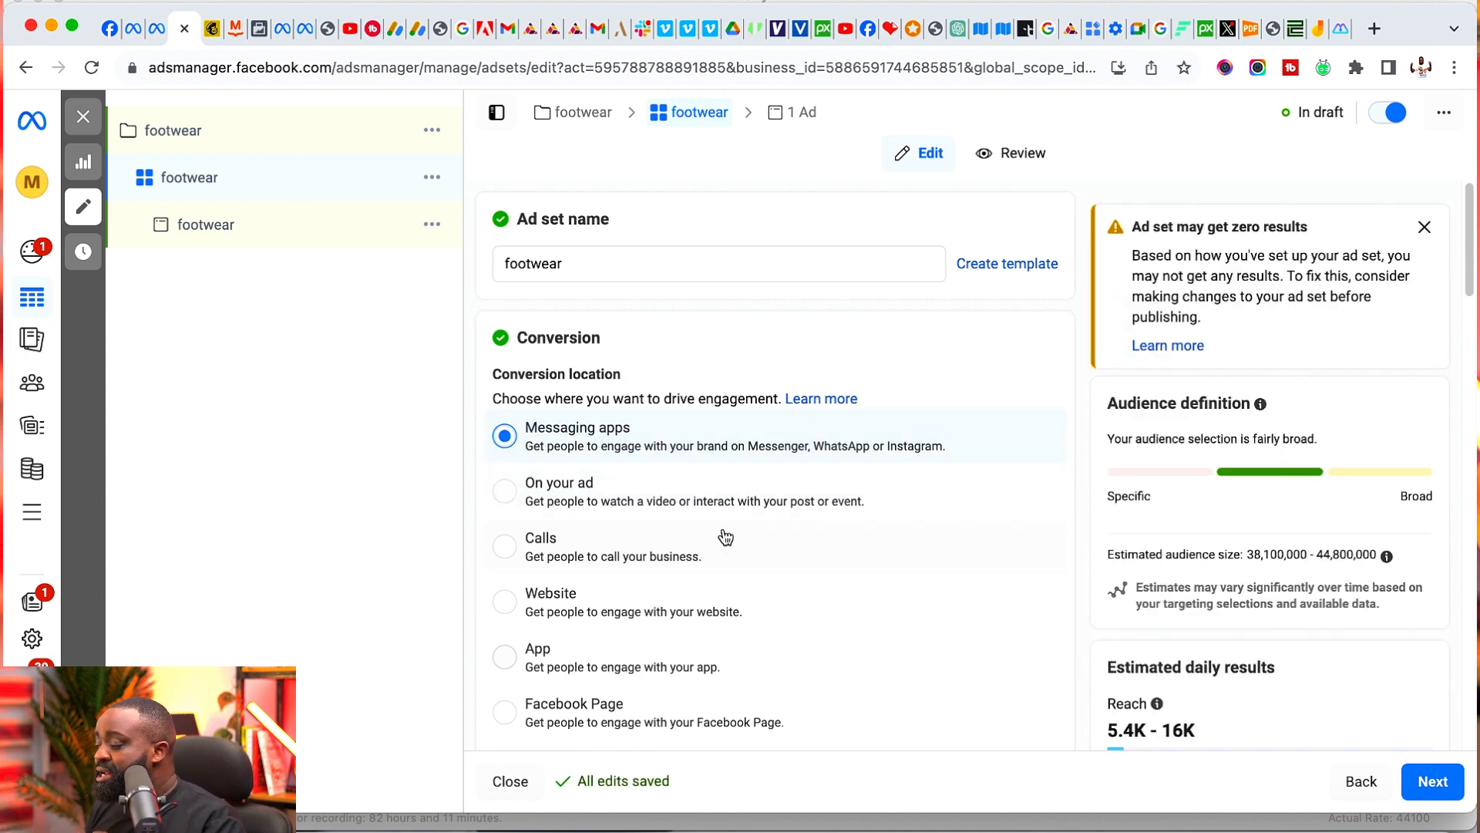
- Set the ad set's daily budget to ₦3,000
scroll(724, 535, down, 5)
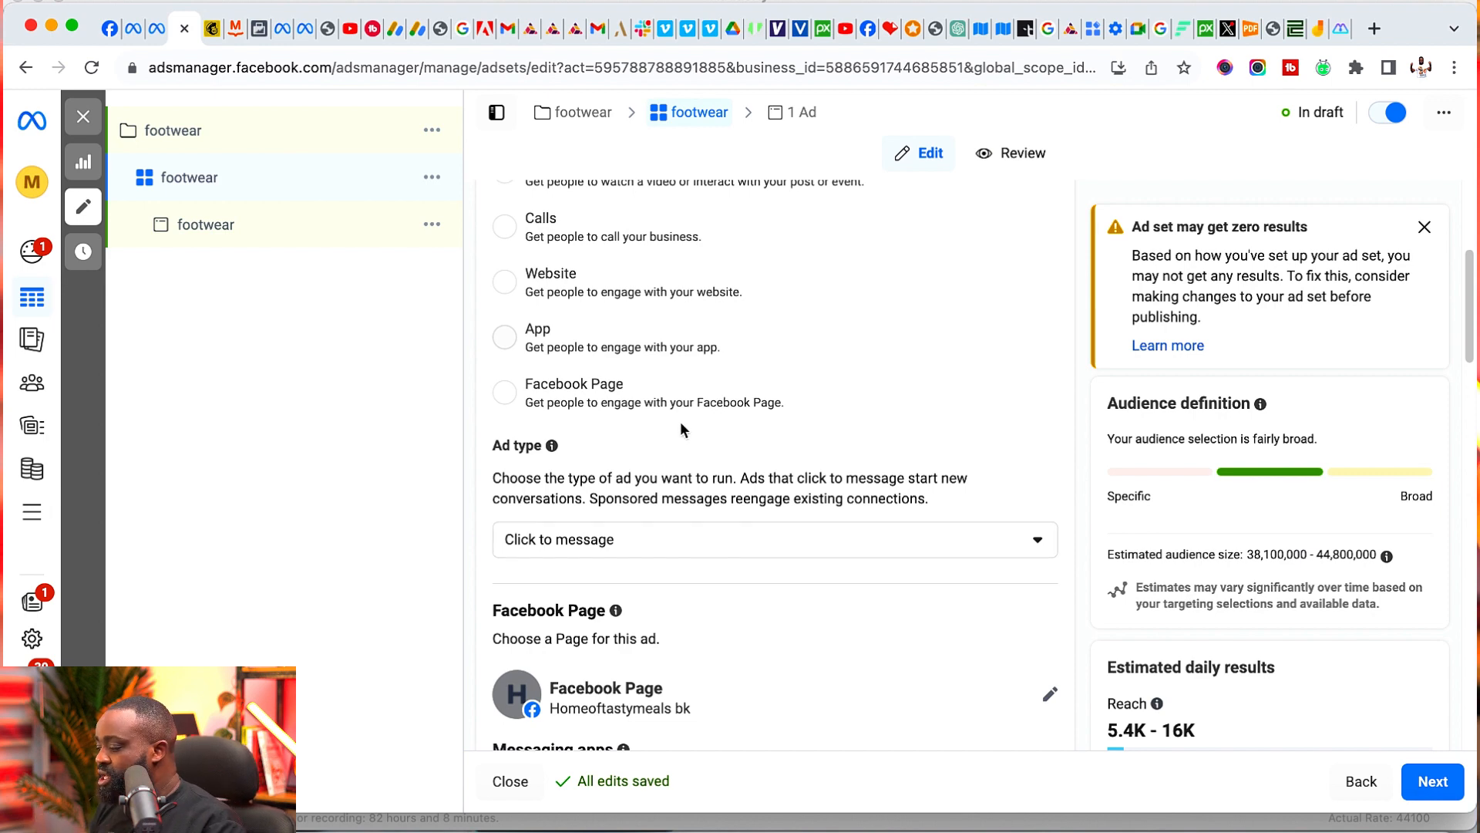
scroll(637, 345, up, 5)
scroll(687, 417, down, 3)
scroll(687, 418, down, 10)
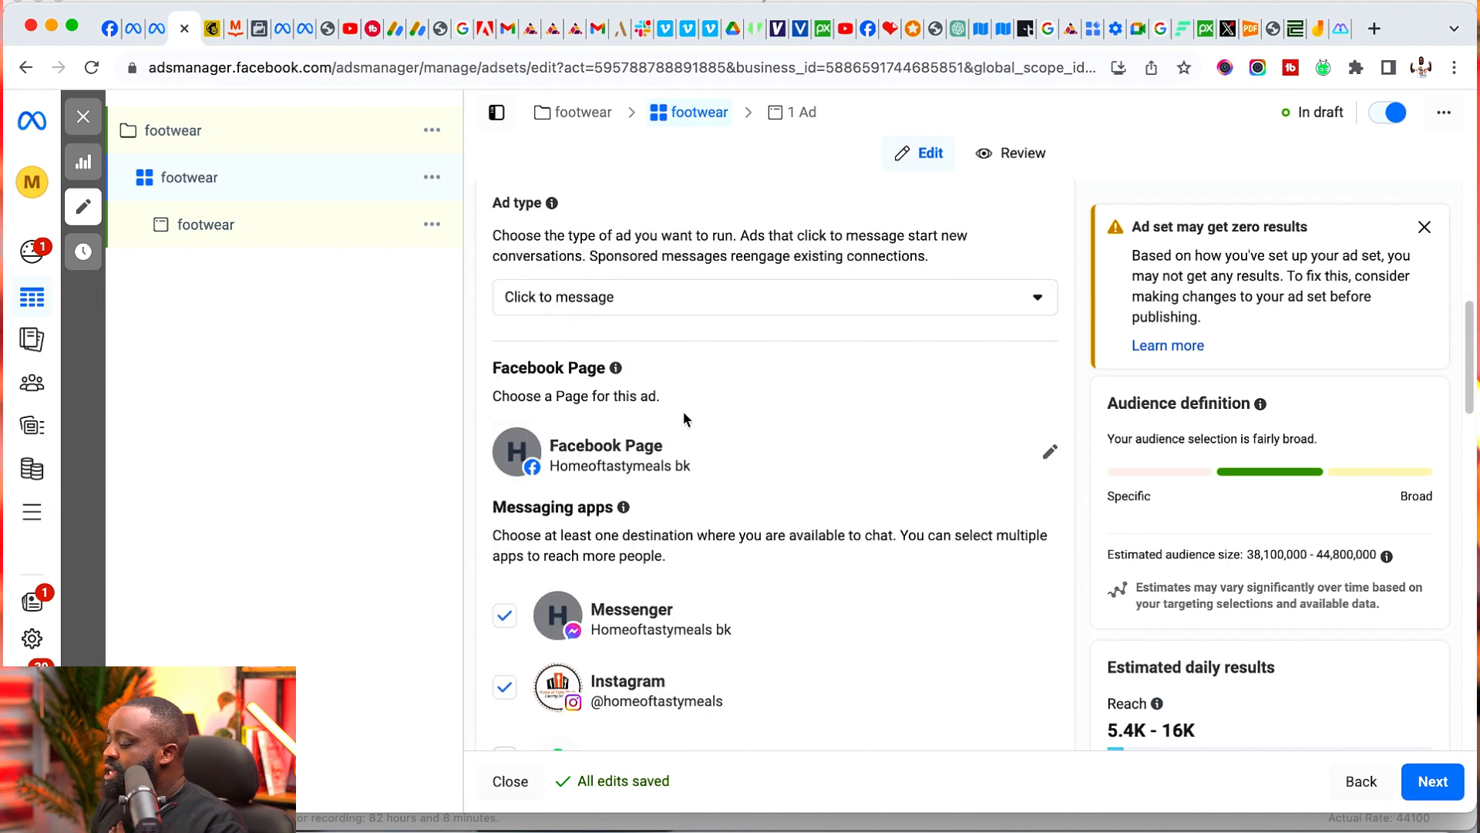
scroll(720, 463, down, 9)
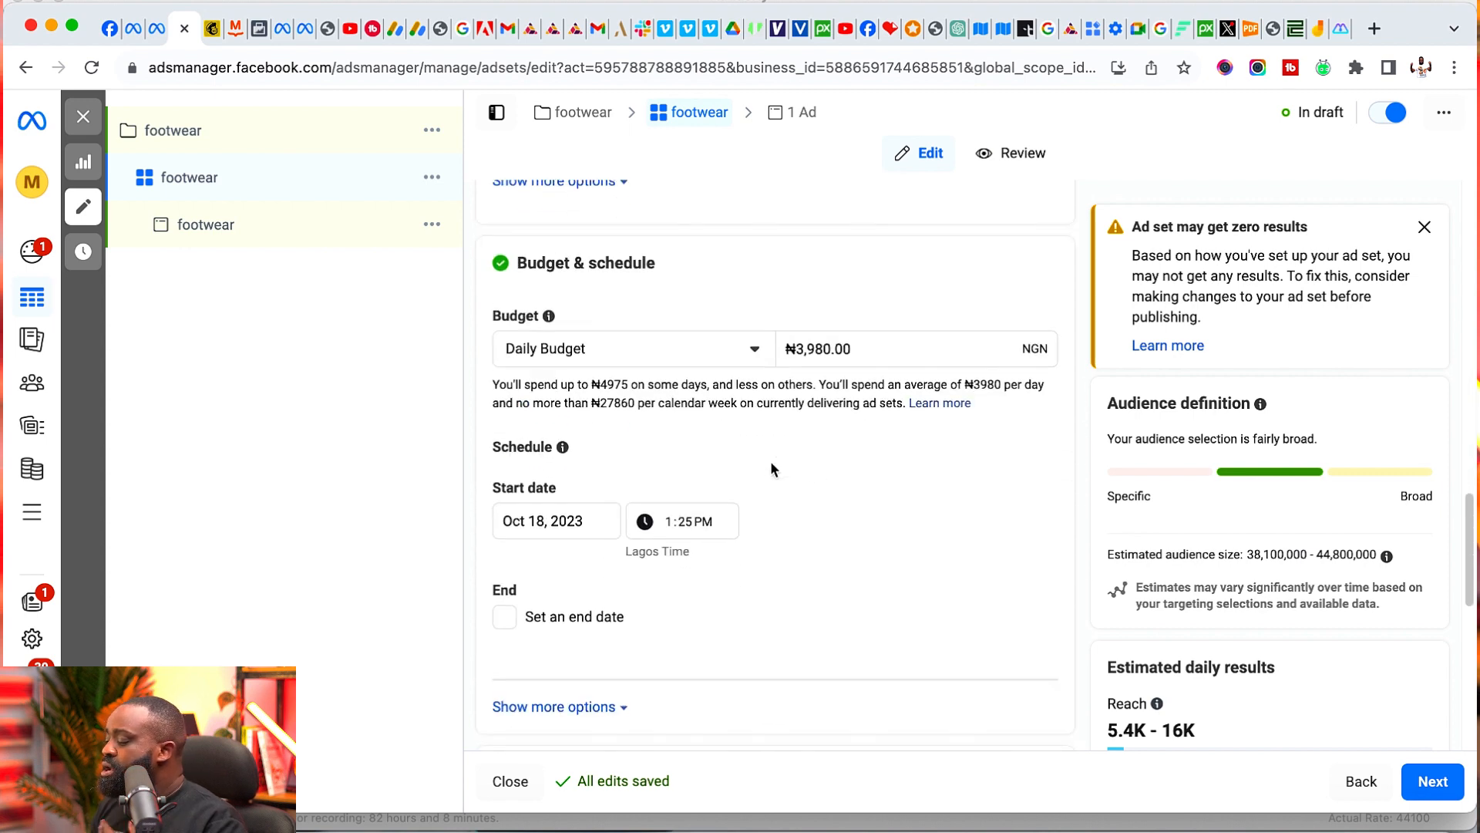
double_click(871, 350)
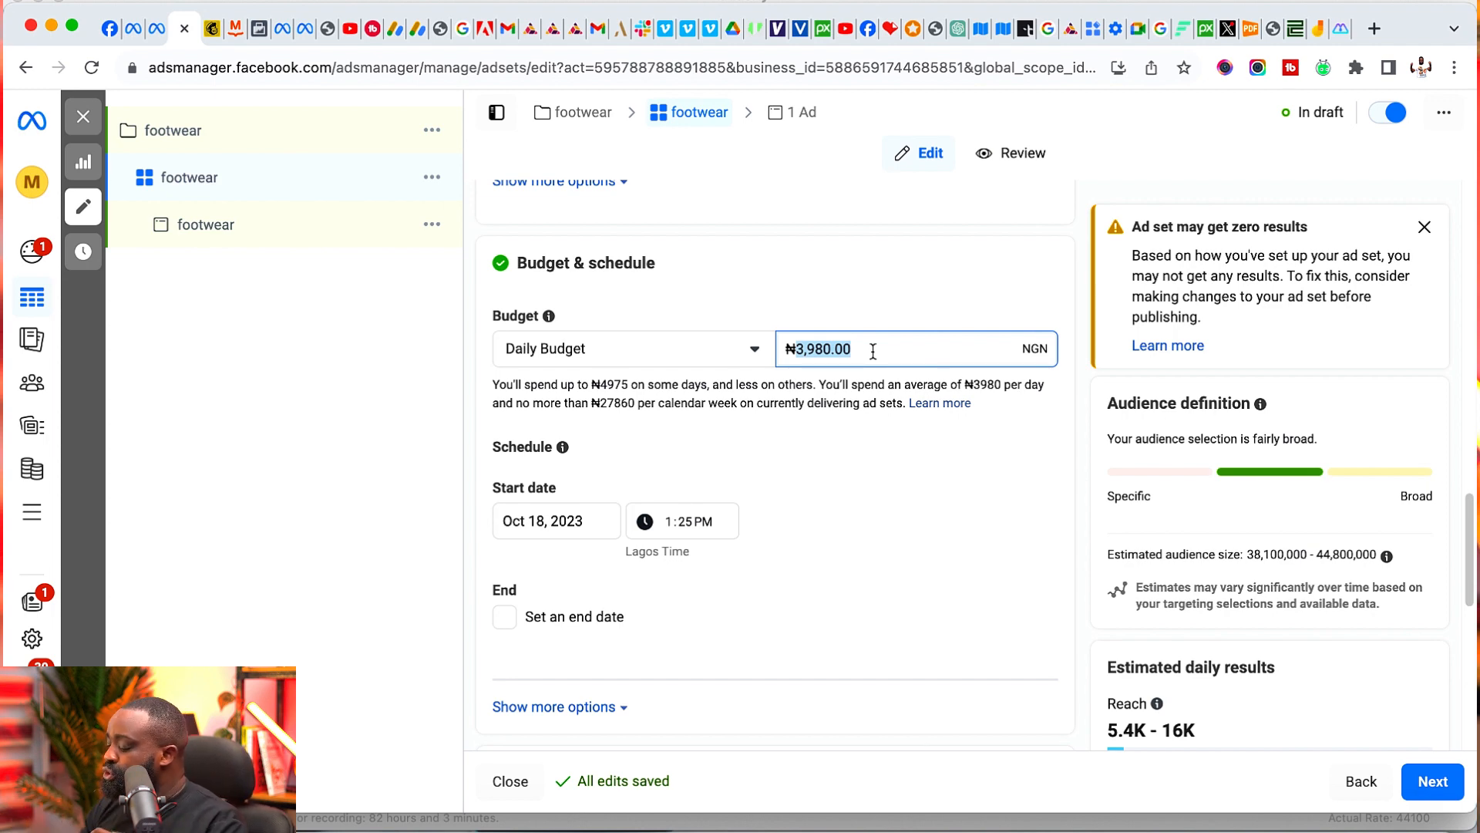
text(3000)
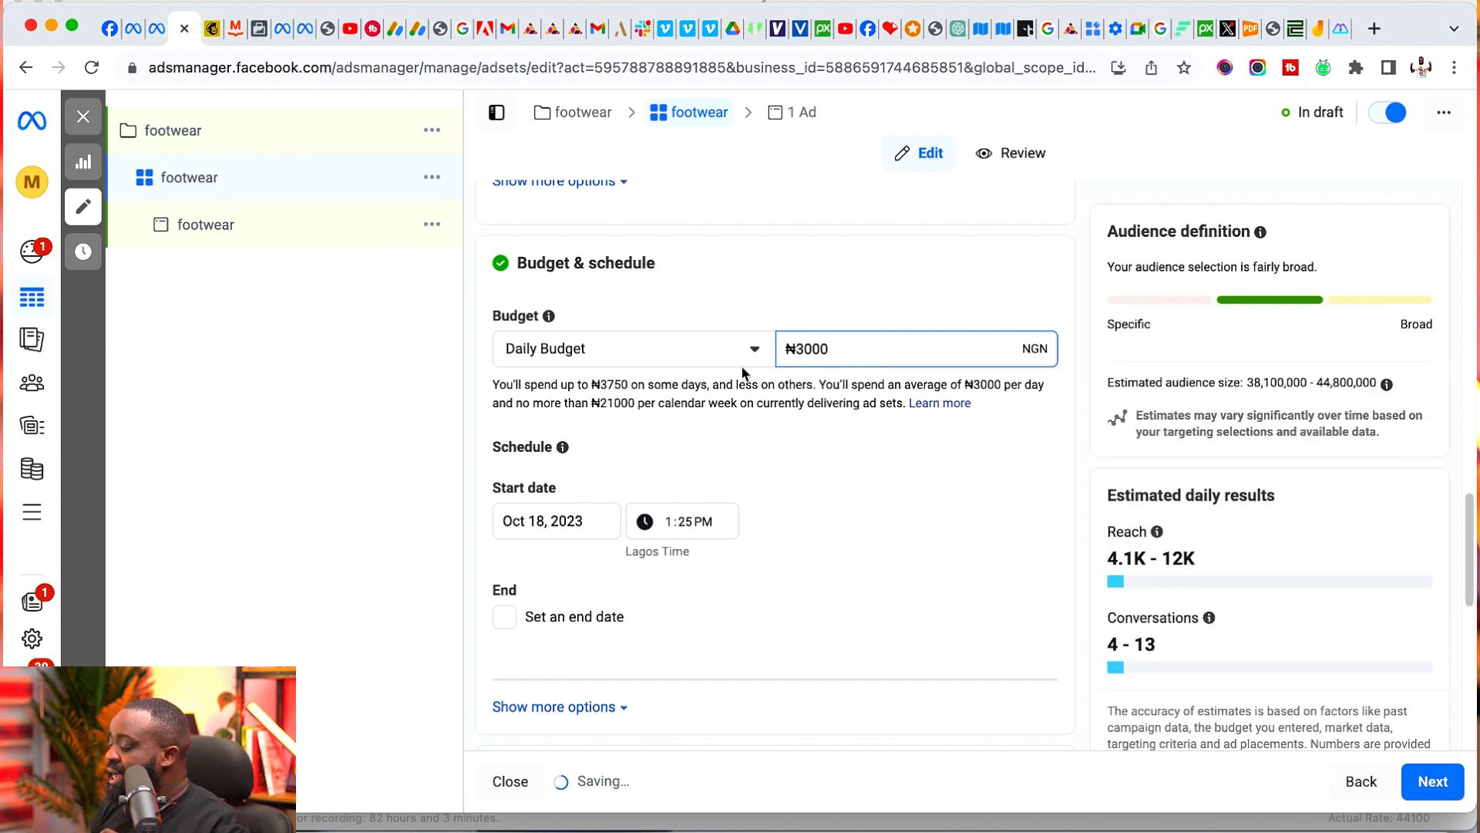
- Enable an end date for the ad set's schedule and set it to October 25, 2023
click(503, 617)
click(590, 657)
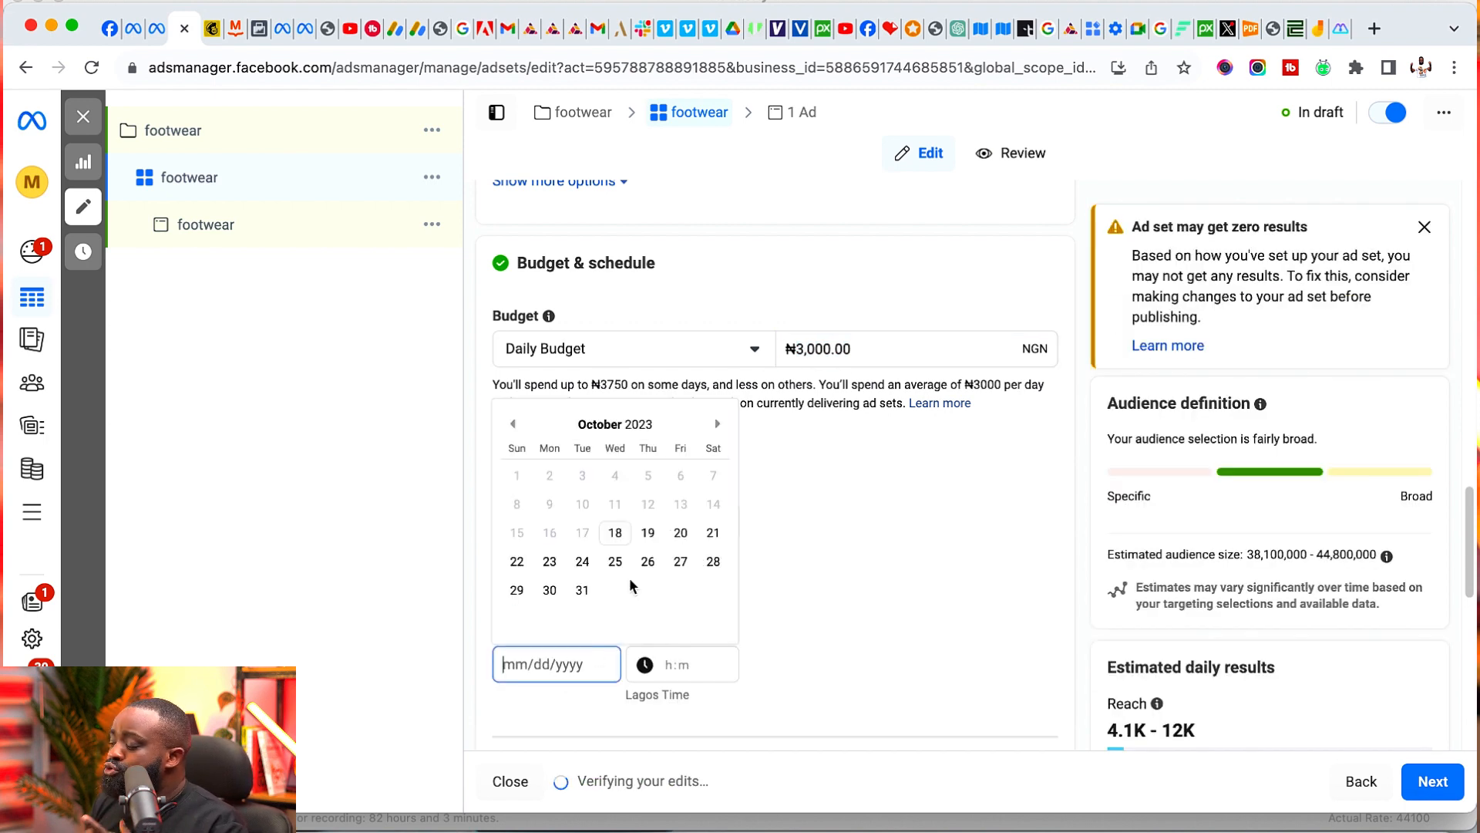
click(615, 561)
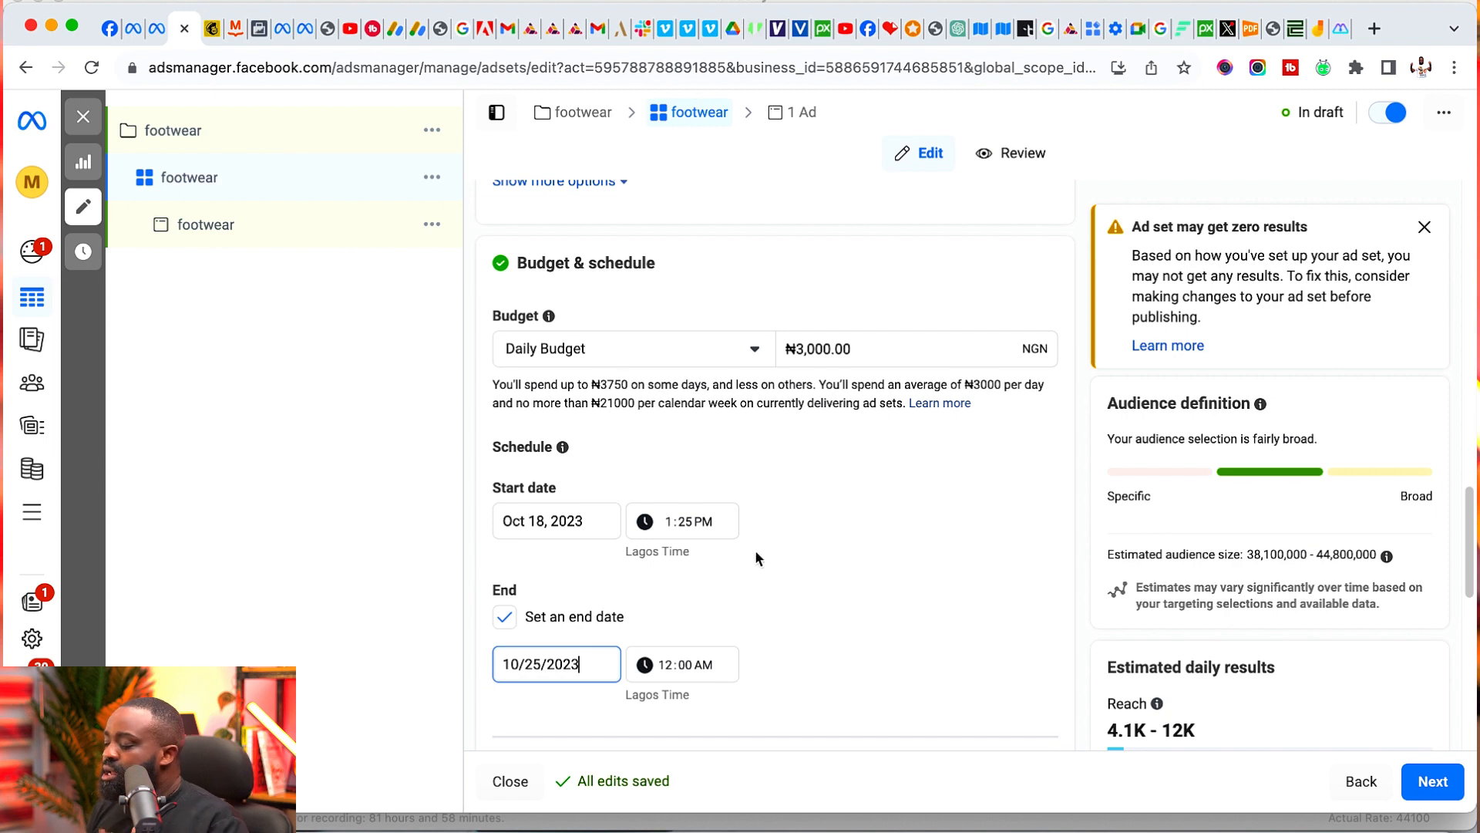
- Change the audience location from the whole of Nigeria to the city of Lagos, Lagos State
scroll(815, 555, down, 5)
scroll(816, 552, down, 2)
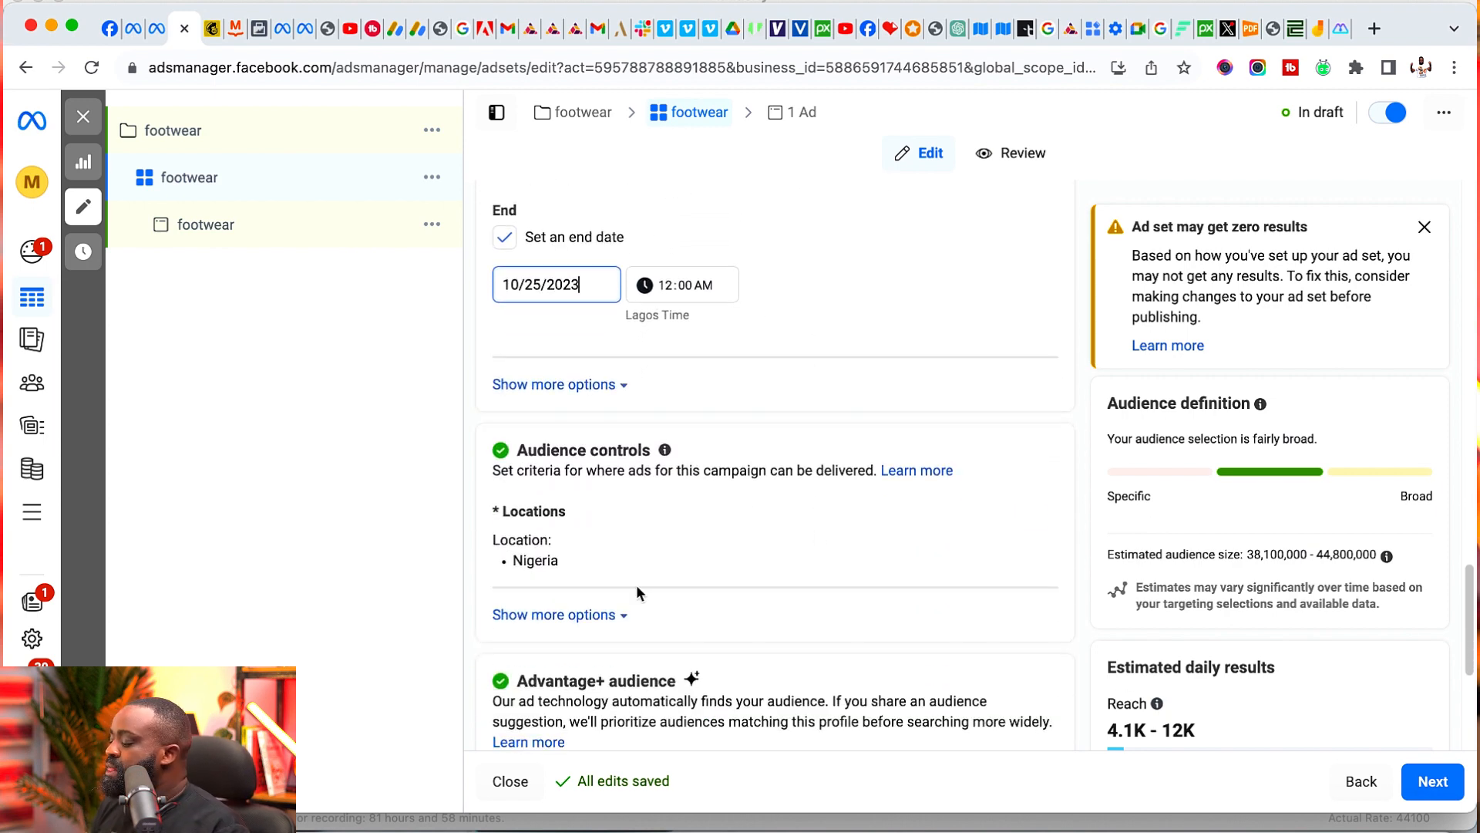
click(1041, 521)
scroll(784, 482, down, 3)
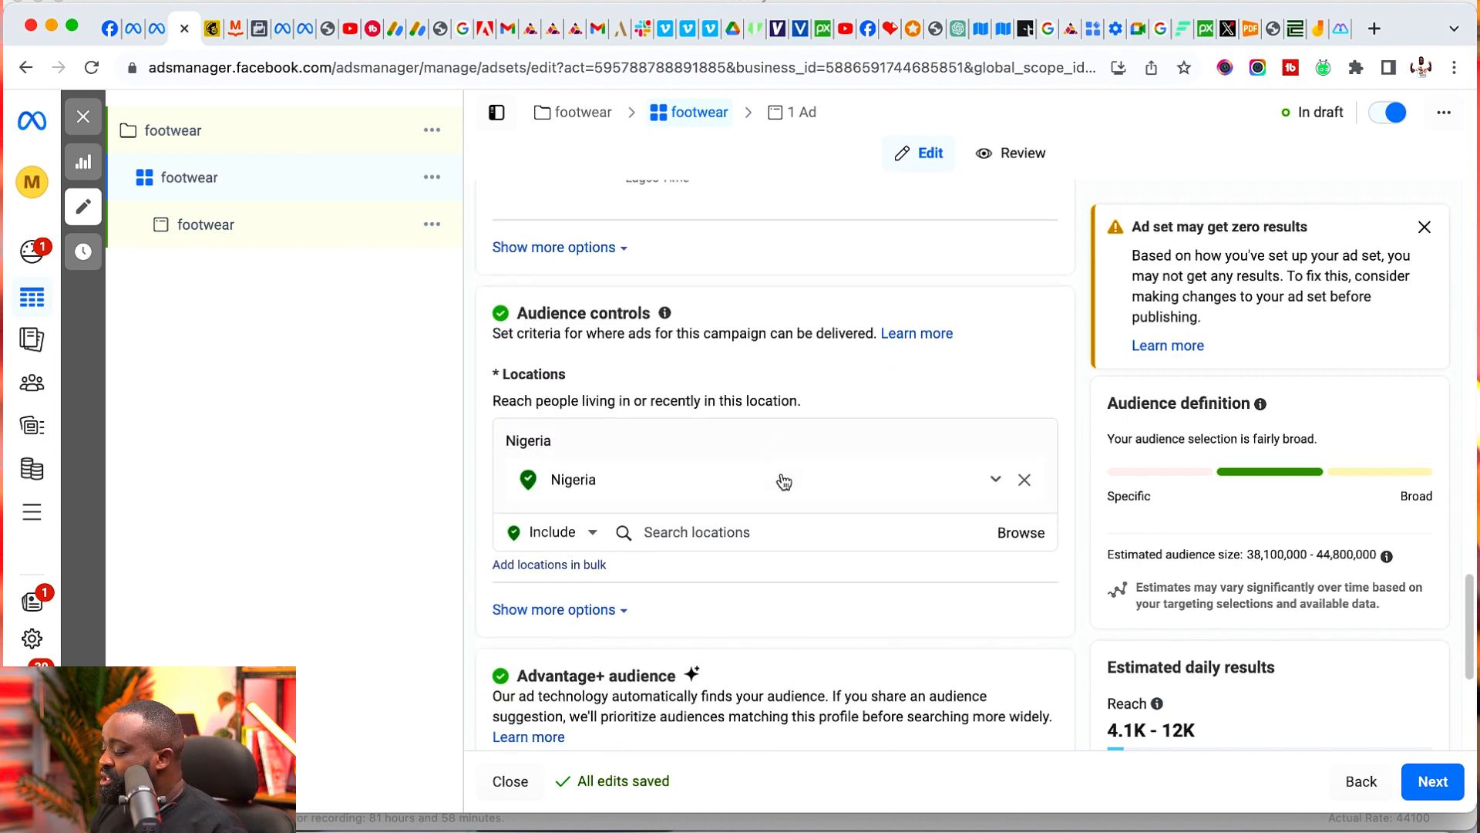
click(761, 521)
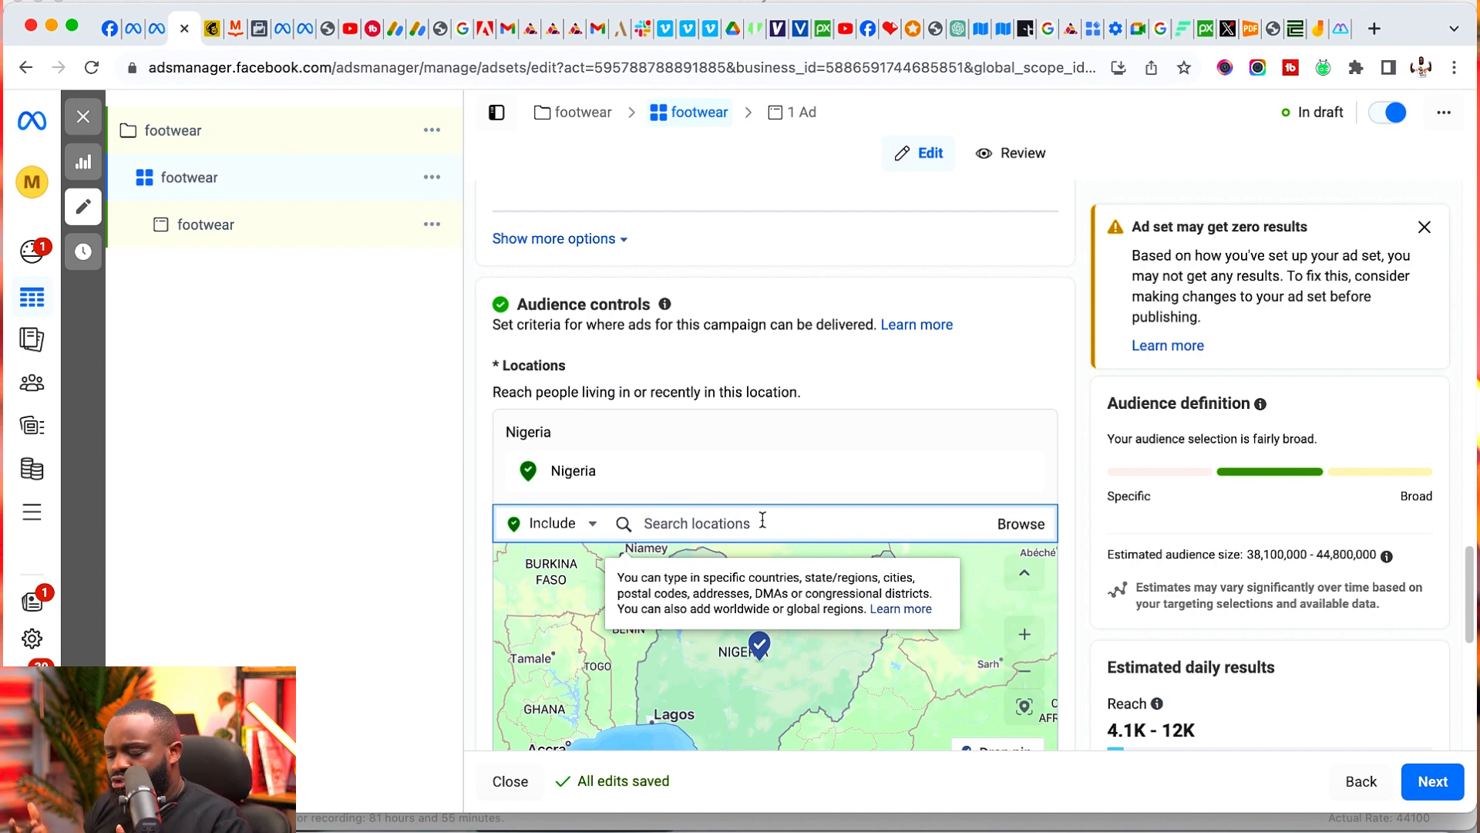
text(l)
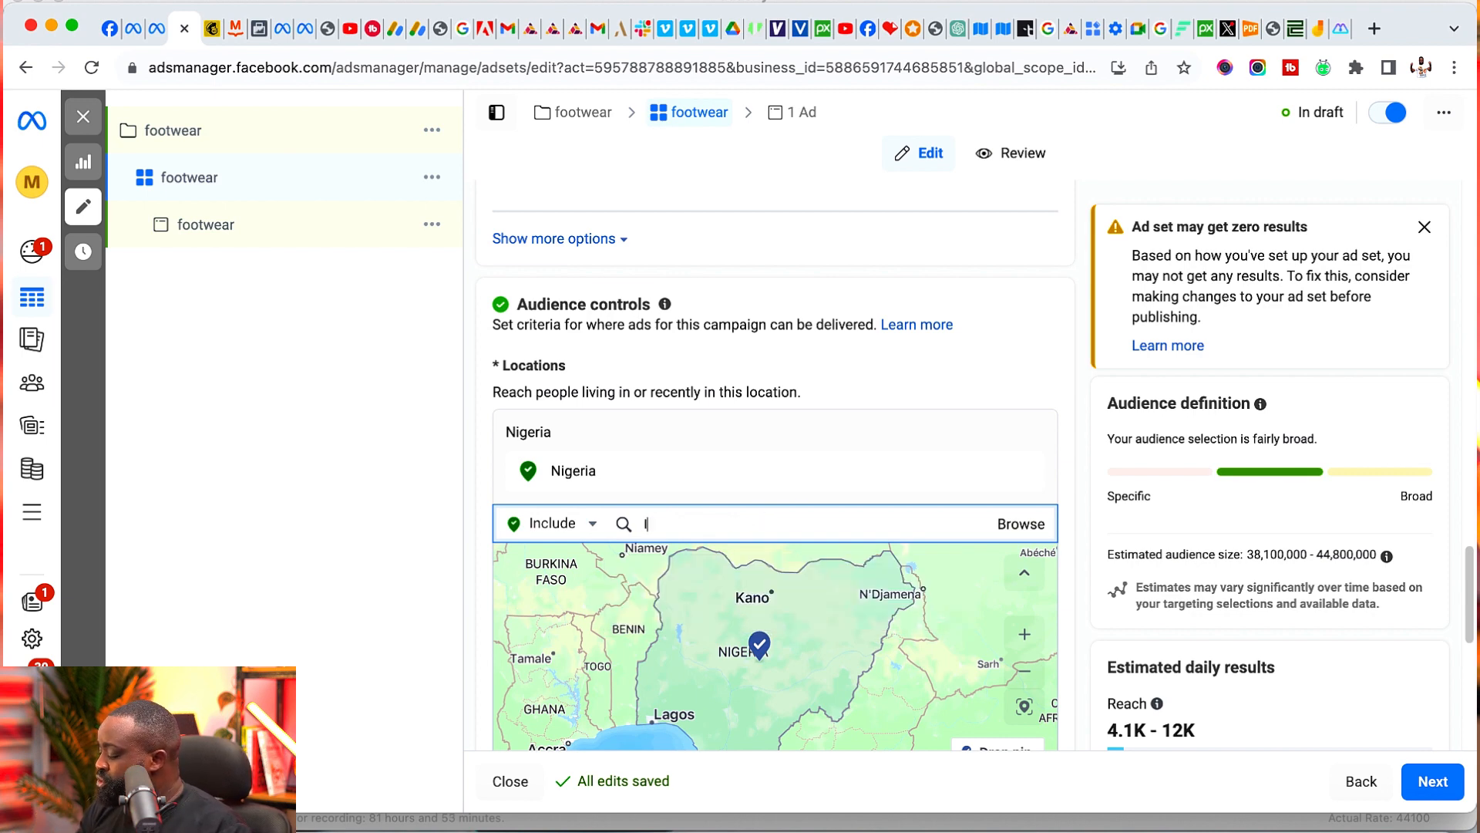
text(agos)
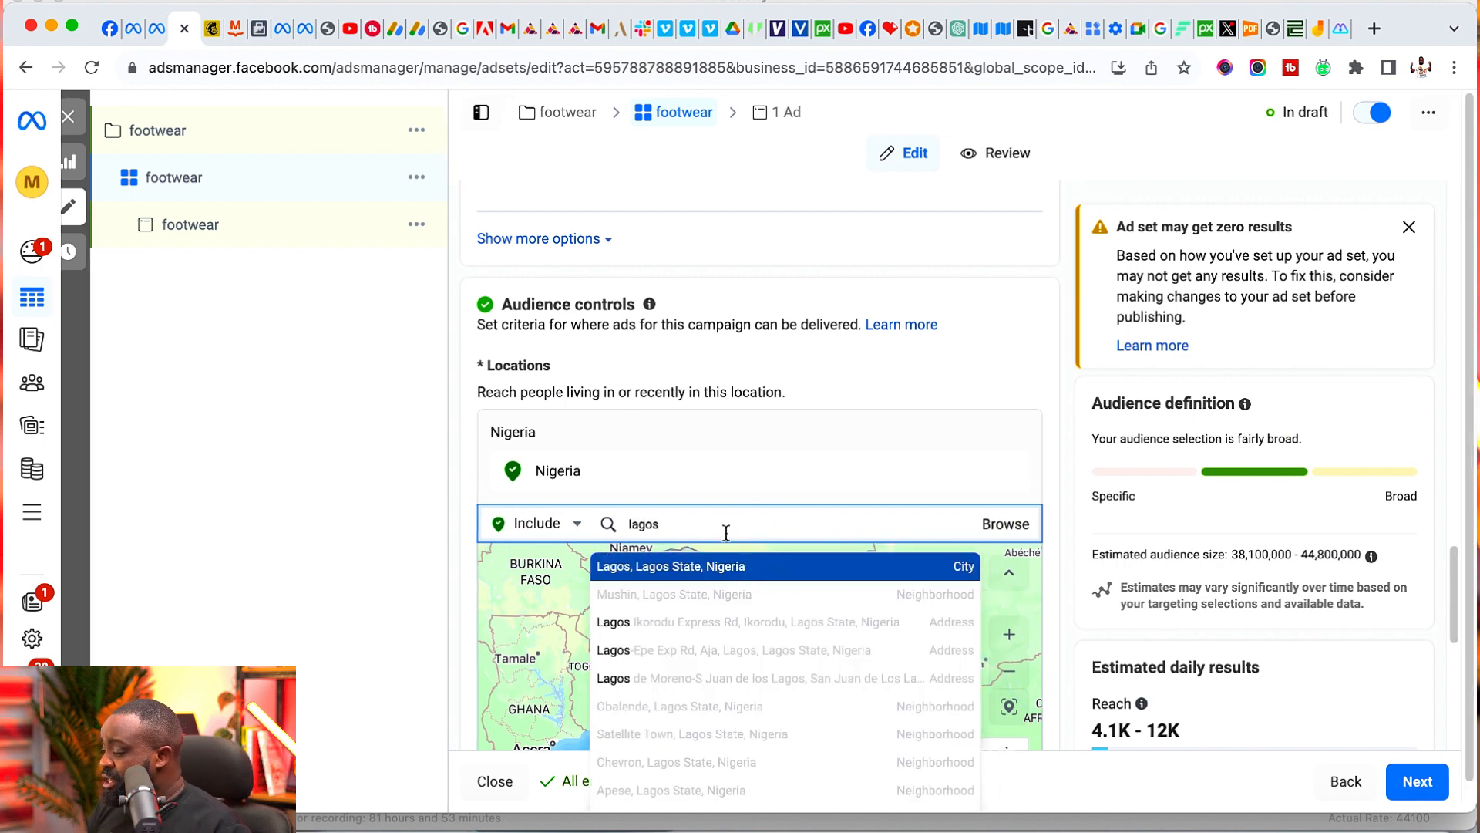
key(Return)
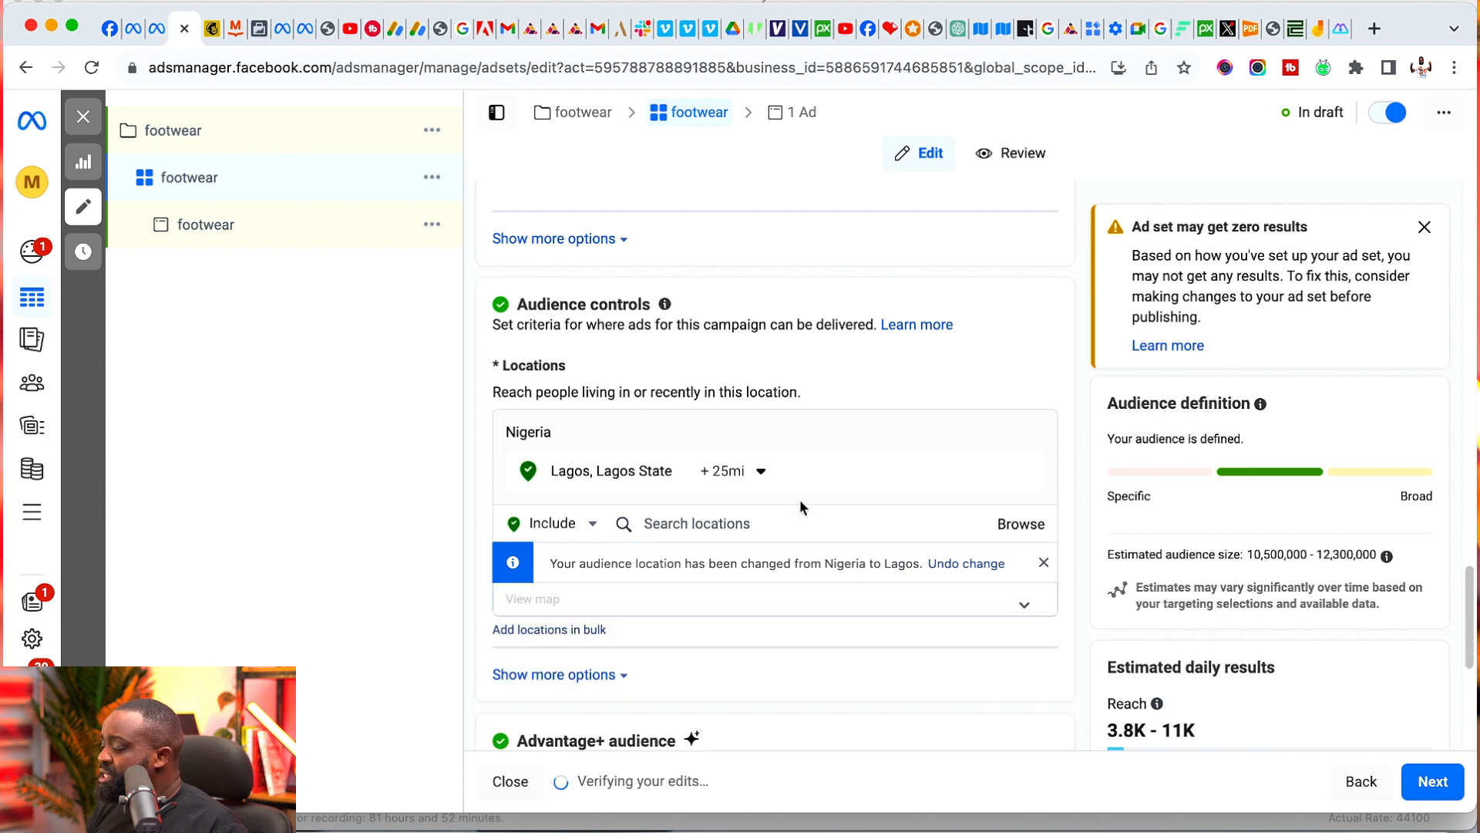
- Switch the ad set from Advantage+ audience to the original audience options
scroll(799, 498, down, 3)
scroll(733, 478, down, 1)
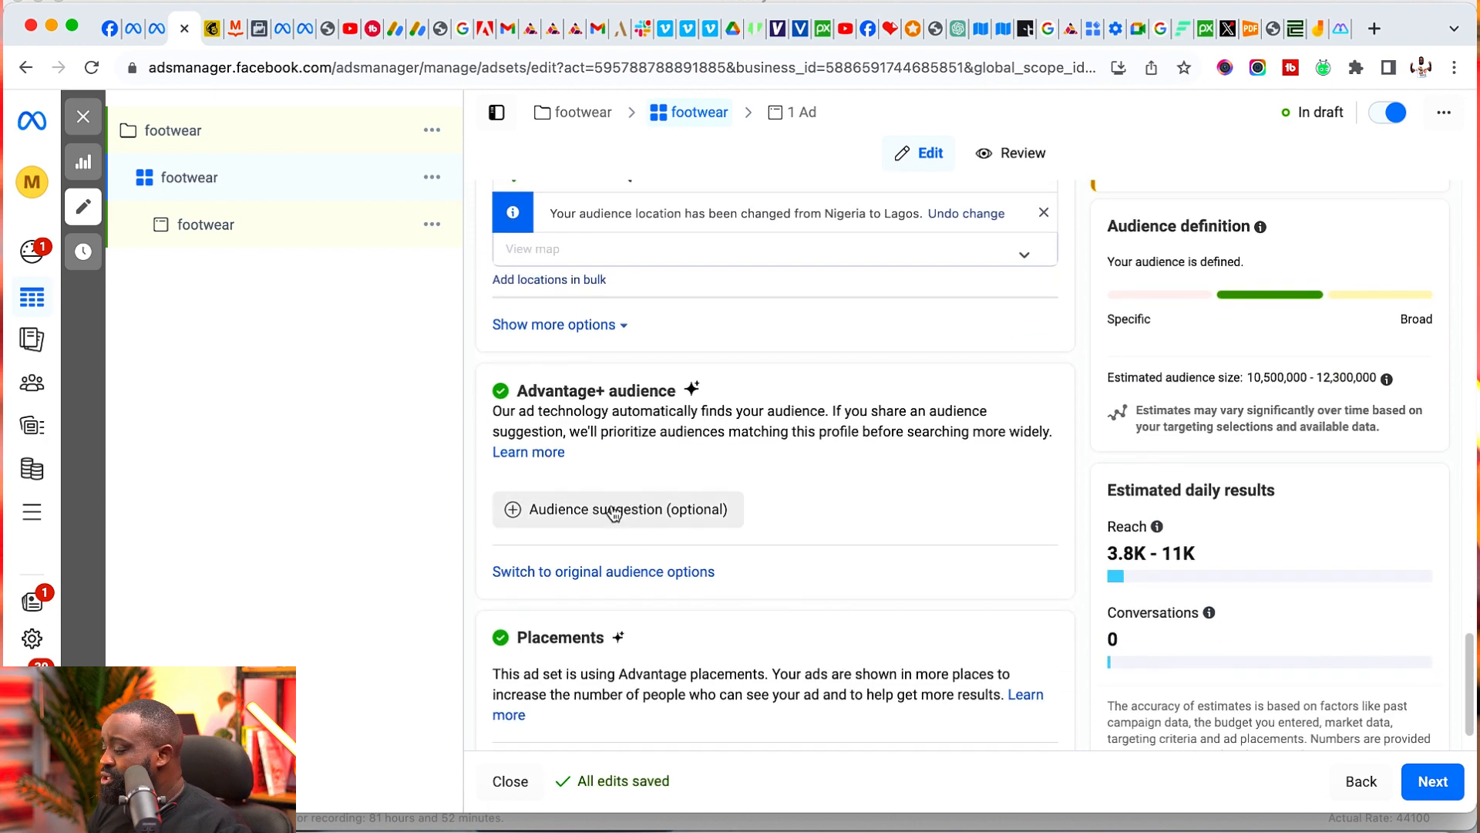
click(596, 571)
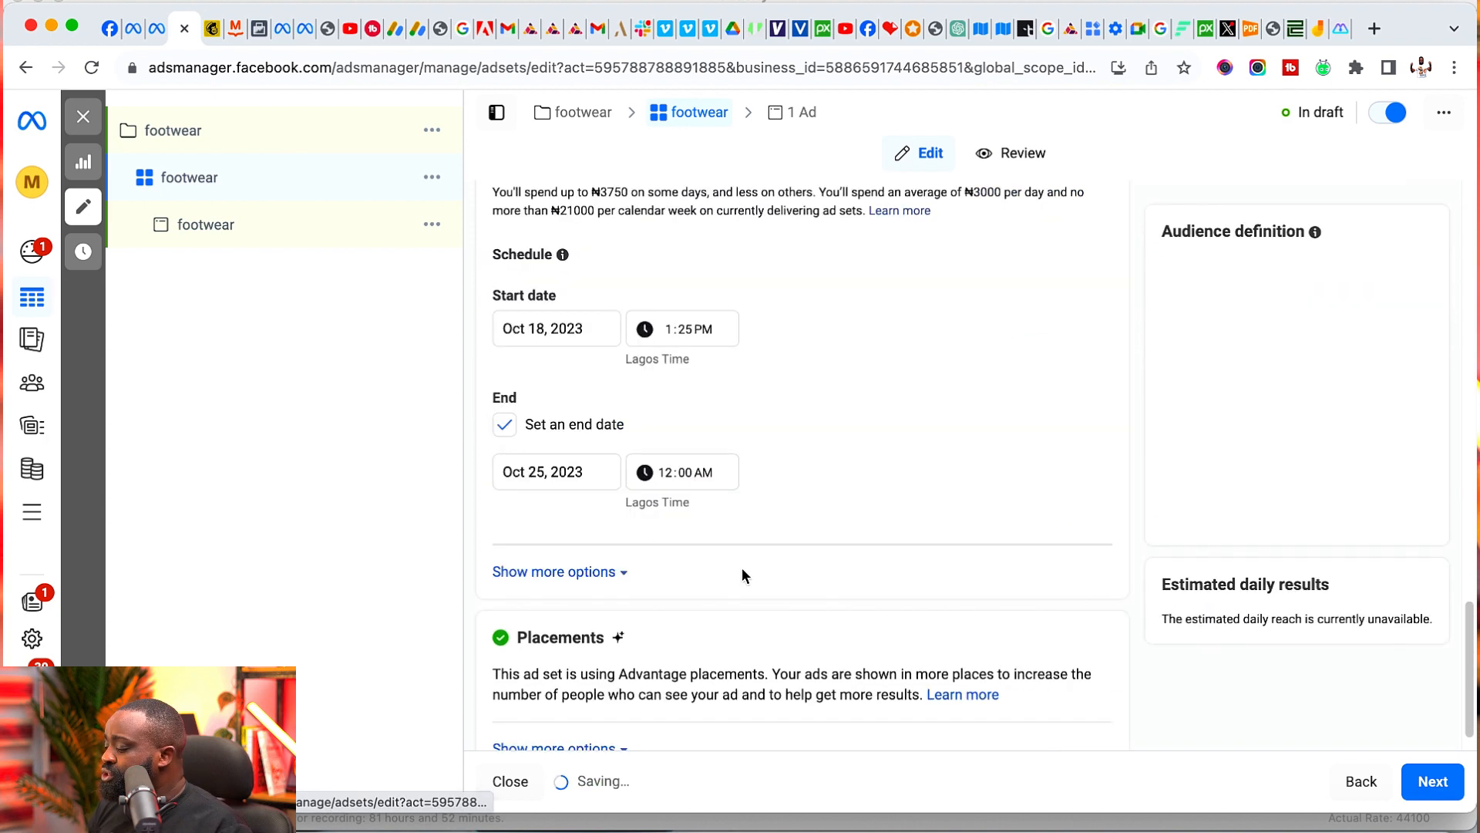
- Set the audience age range to 23 to 45
scroll(814, 499, down, 7)
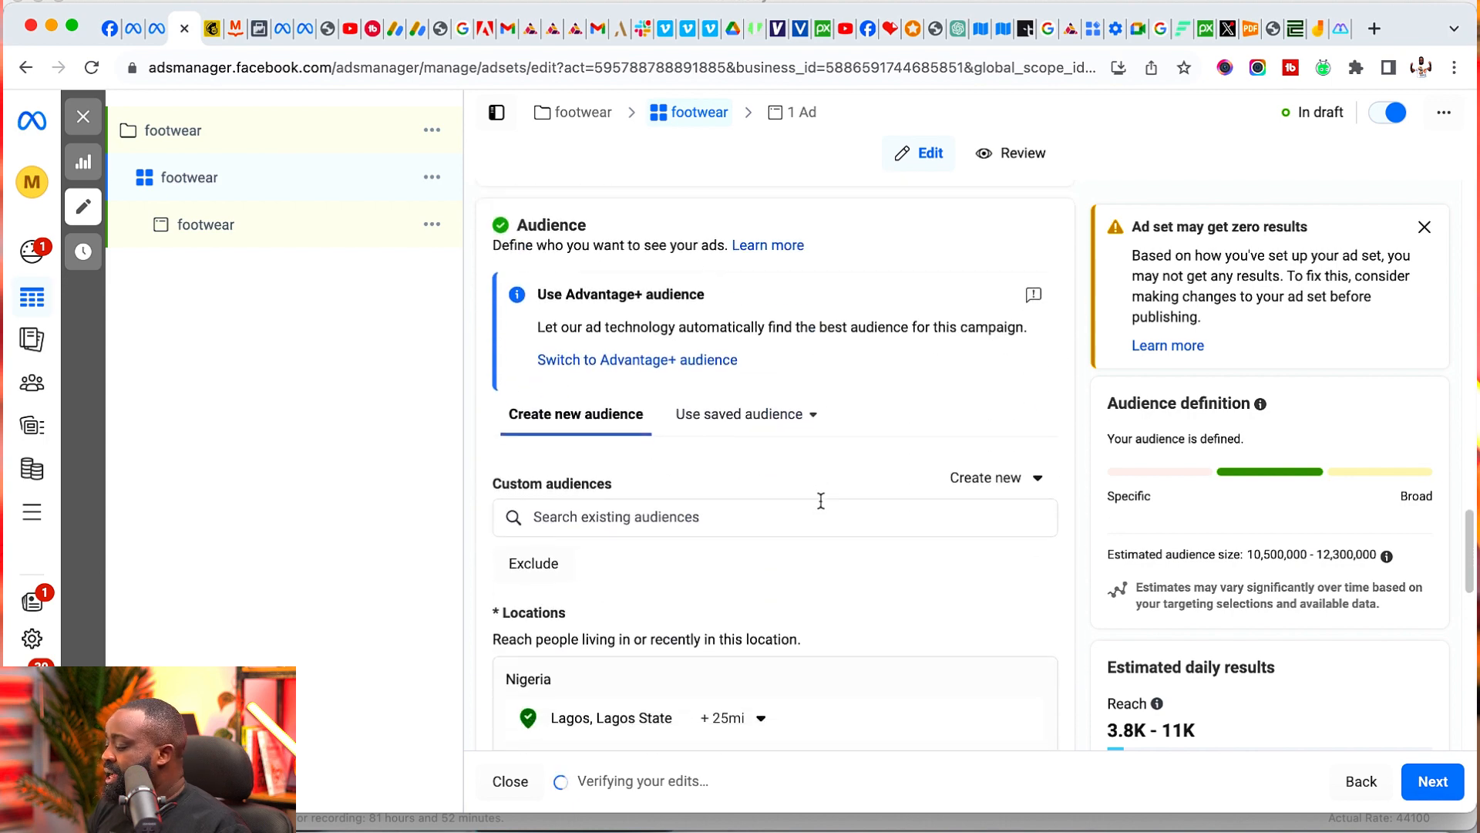
scroll(815, 500, down, 1)
scroll(719, 608, down, 3)
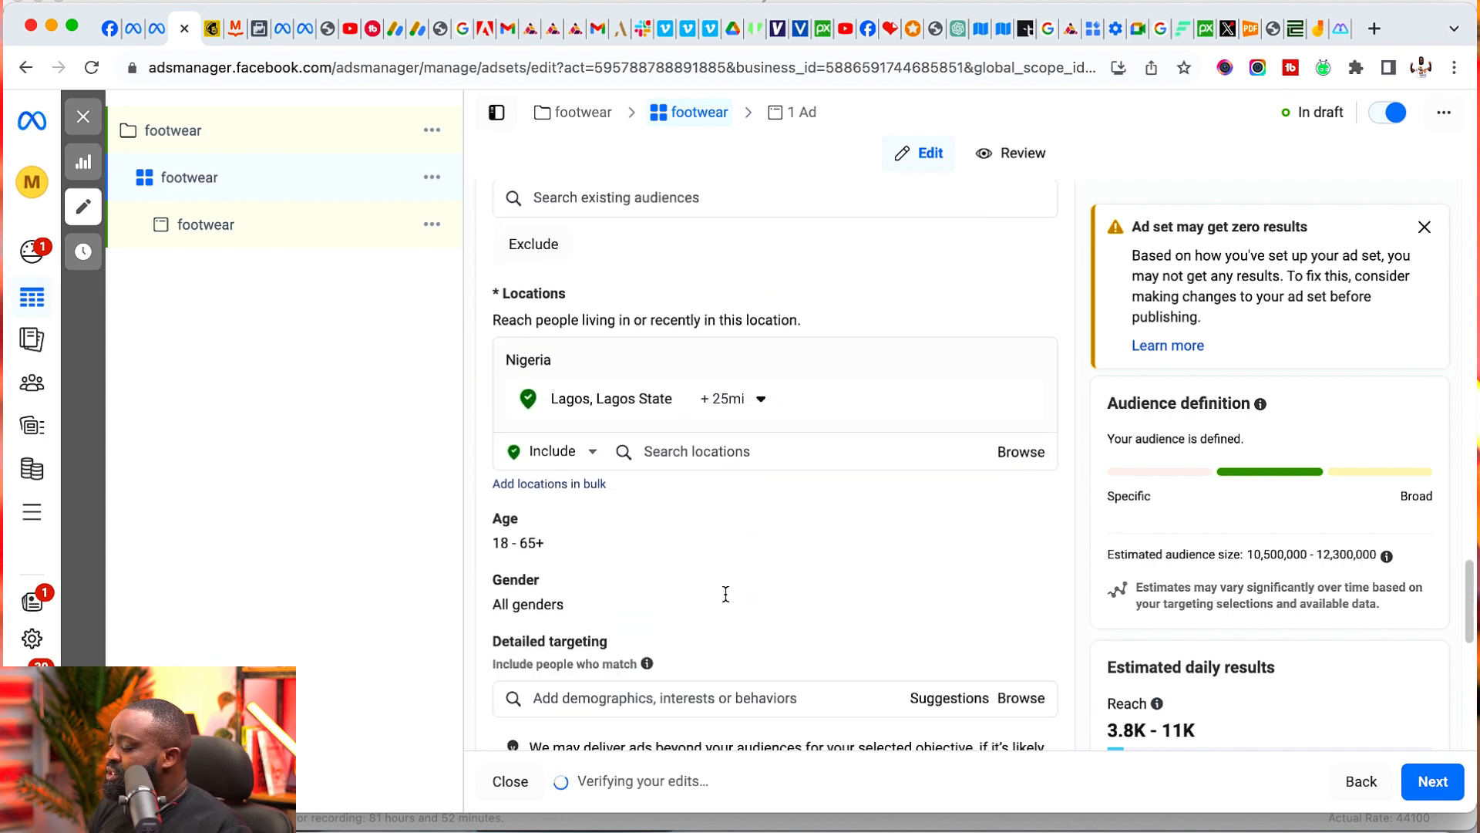
click(1024, 515)
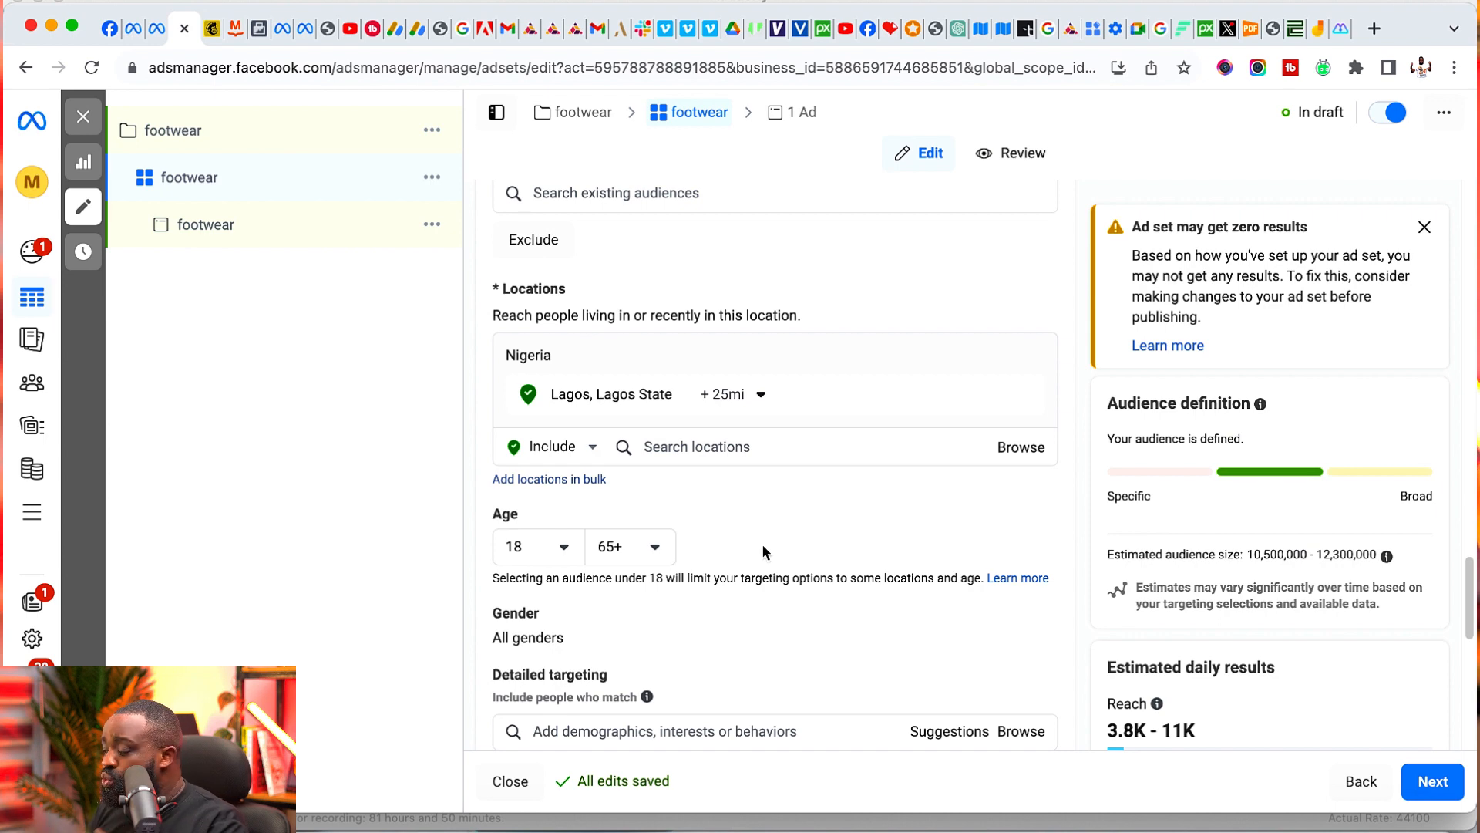
click(549, 546)
scroll(577, 443, down, 2)
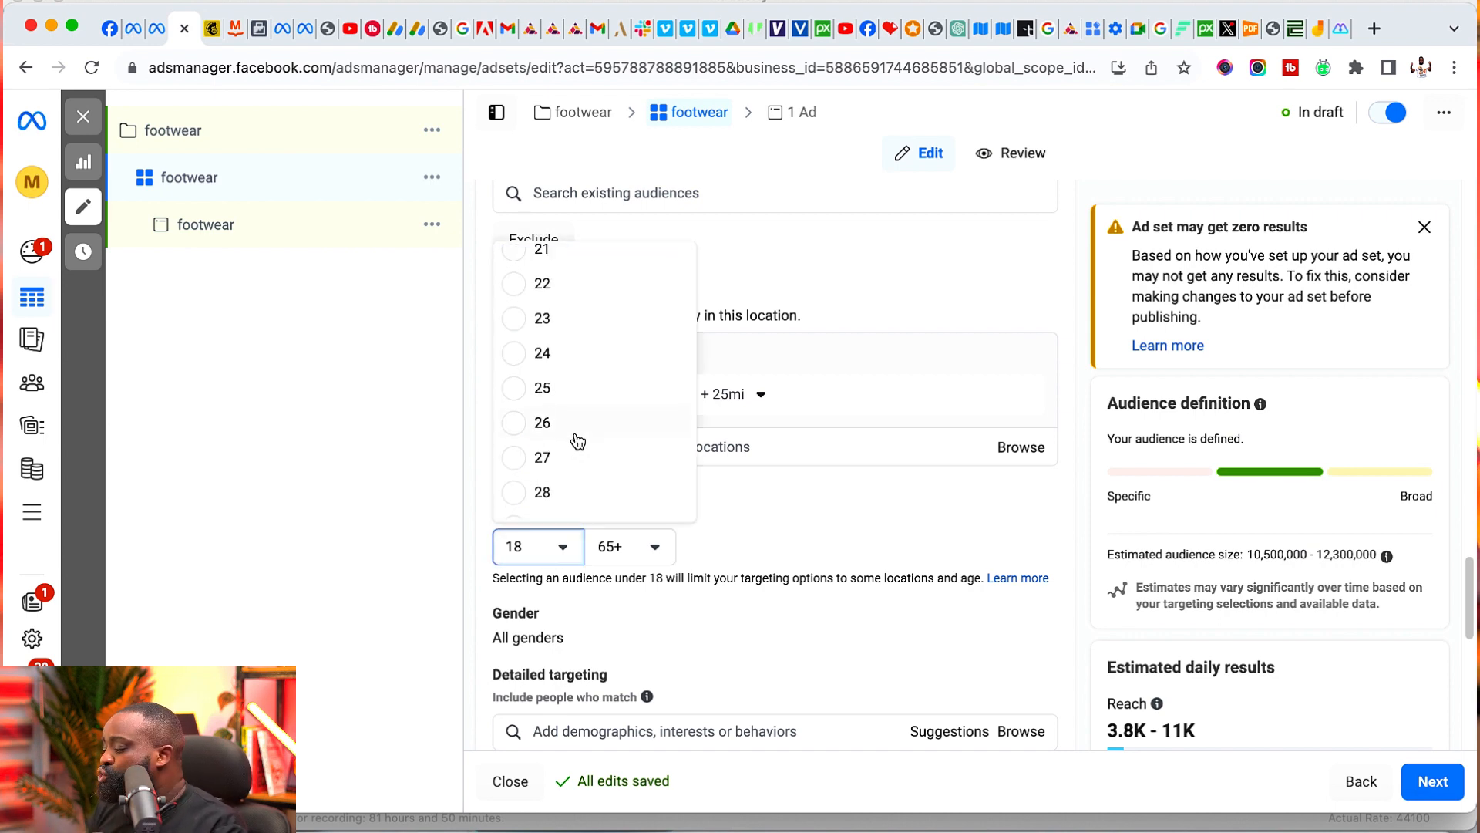
click(585, 319)
click(645, 546)
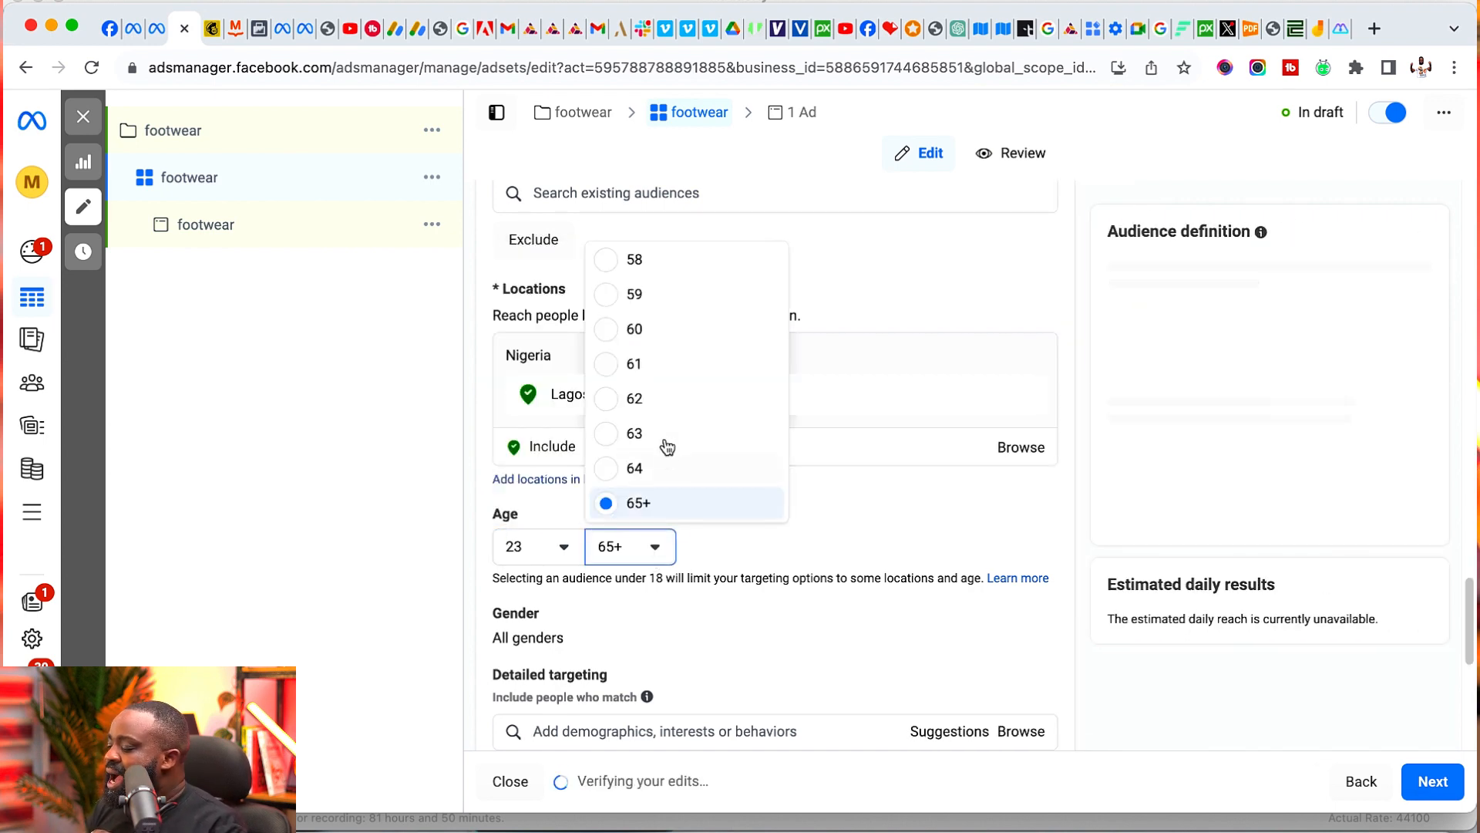
scroll(667, 446, up, 8)
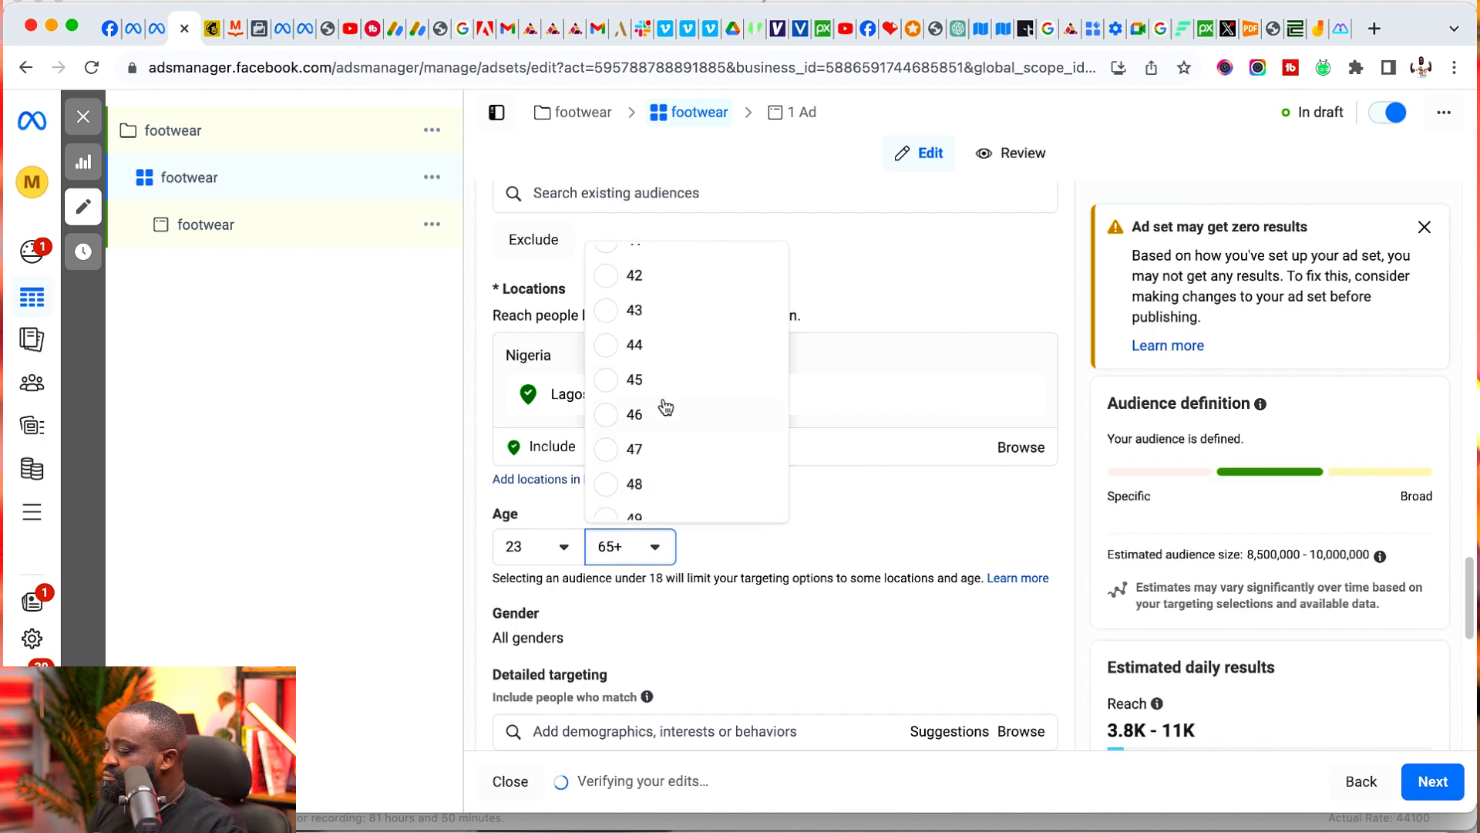
click(664, 386)
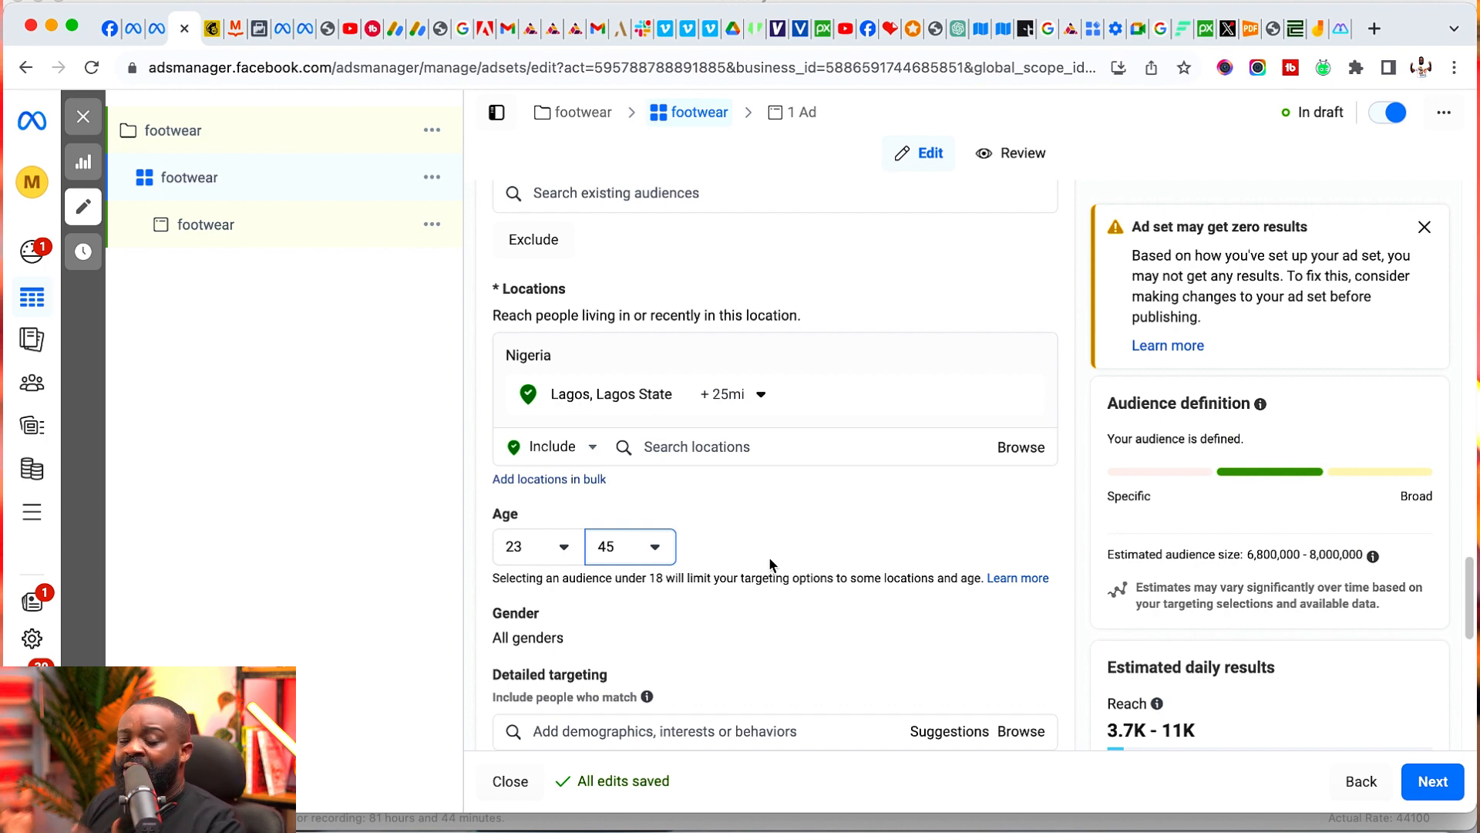
- Restrict the audience's gender to men
scroll(771, 564, down, 1)
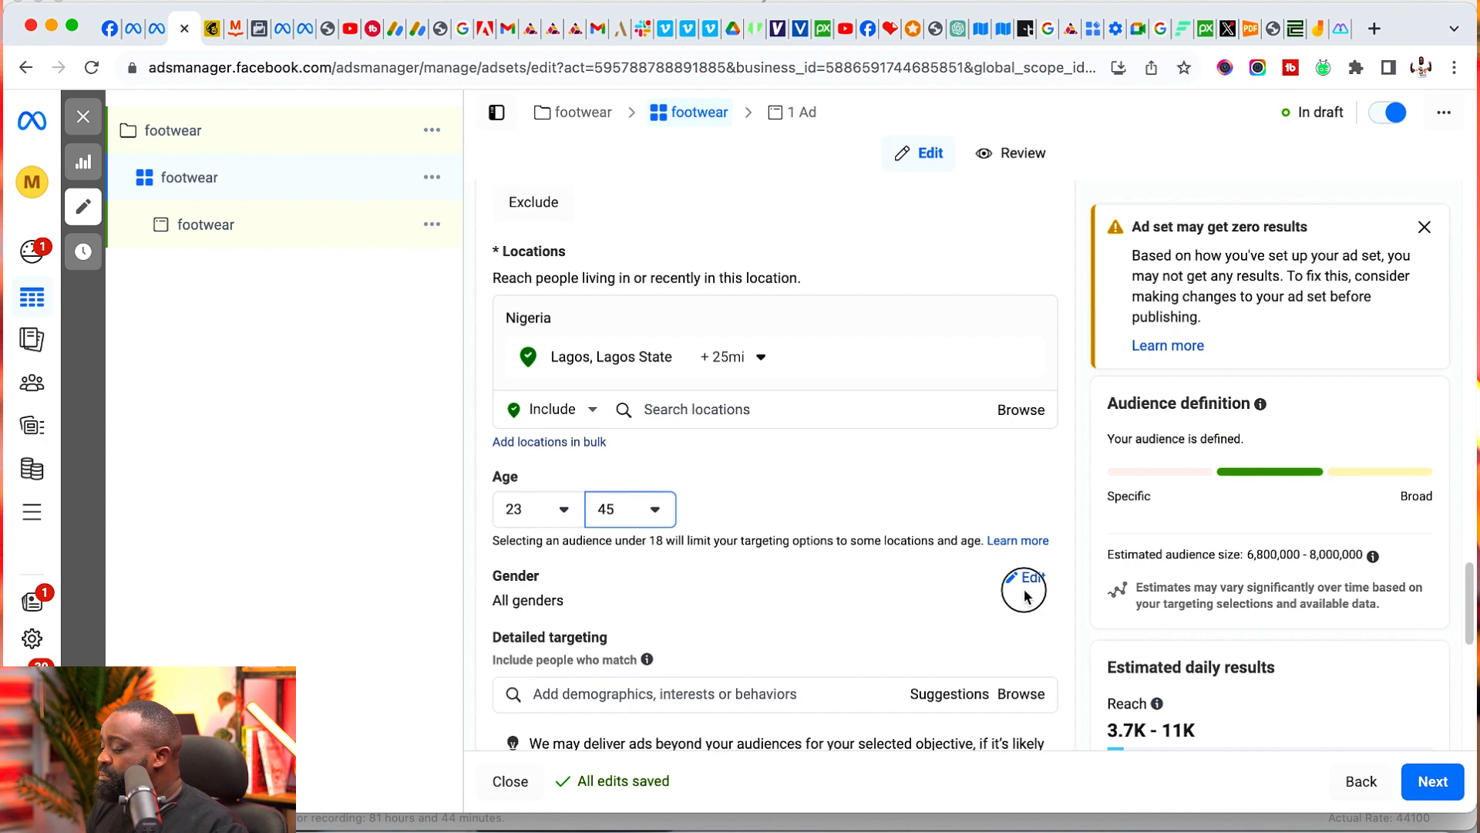
click(1026, 577)
click(571, 606)
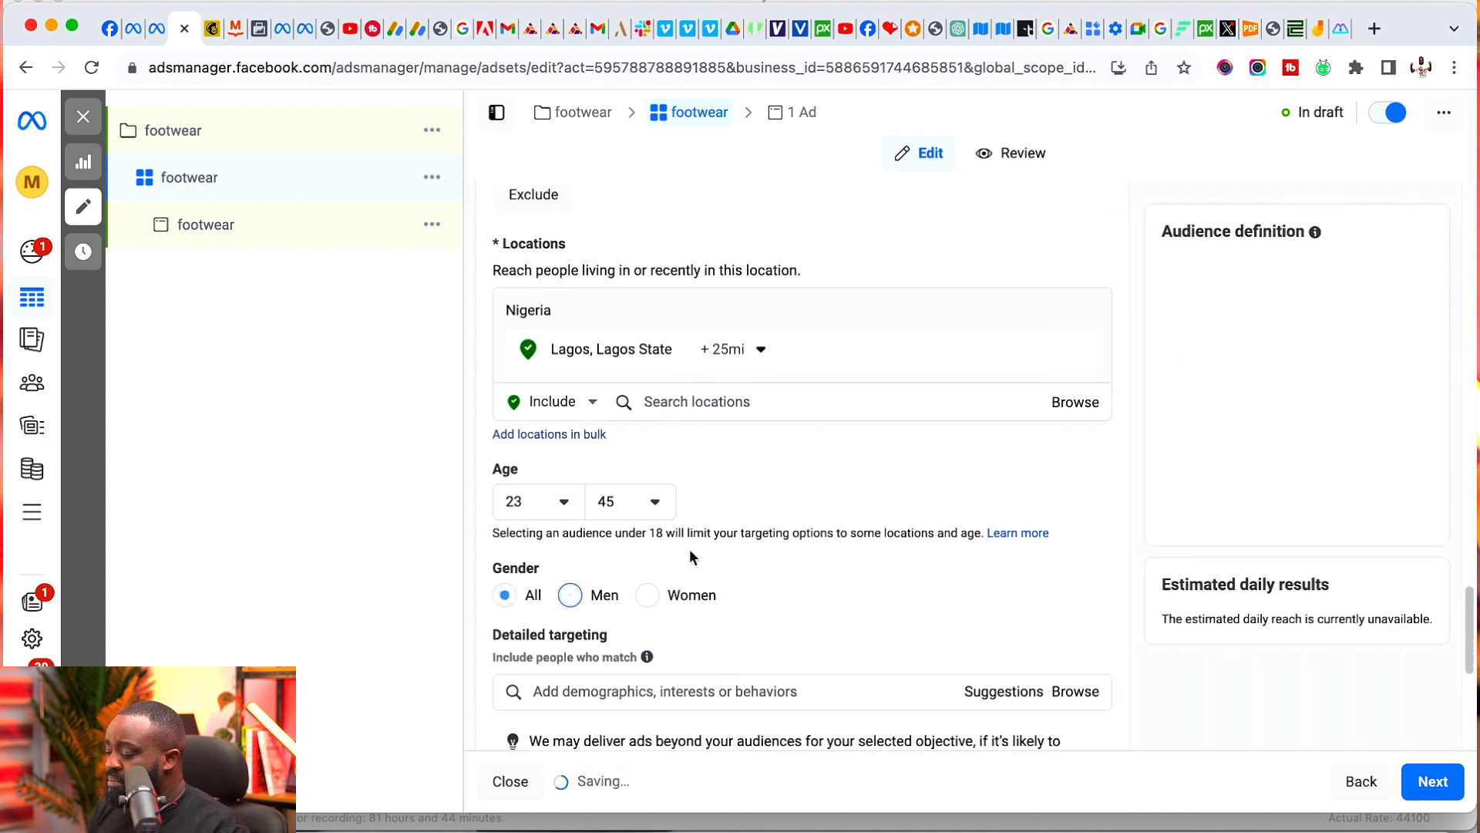
- Search detailed targeting for "men shoes" and add the interest MEN SHOES (website)
scroll(690, 548, down, 2)
click(674, 540)
scroll(695, 486, down, 1)
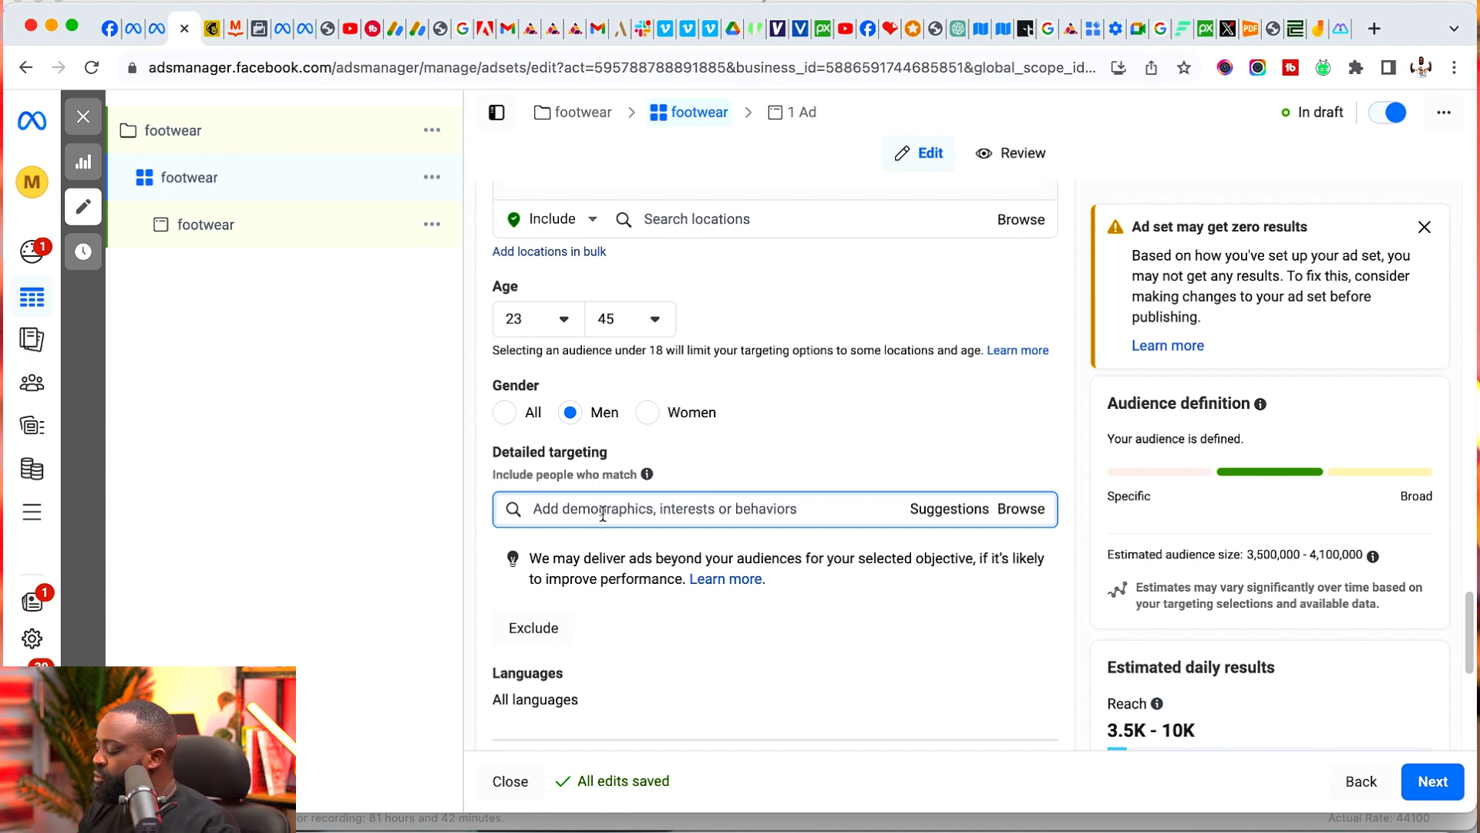
text(men shoes)
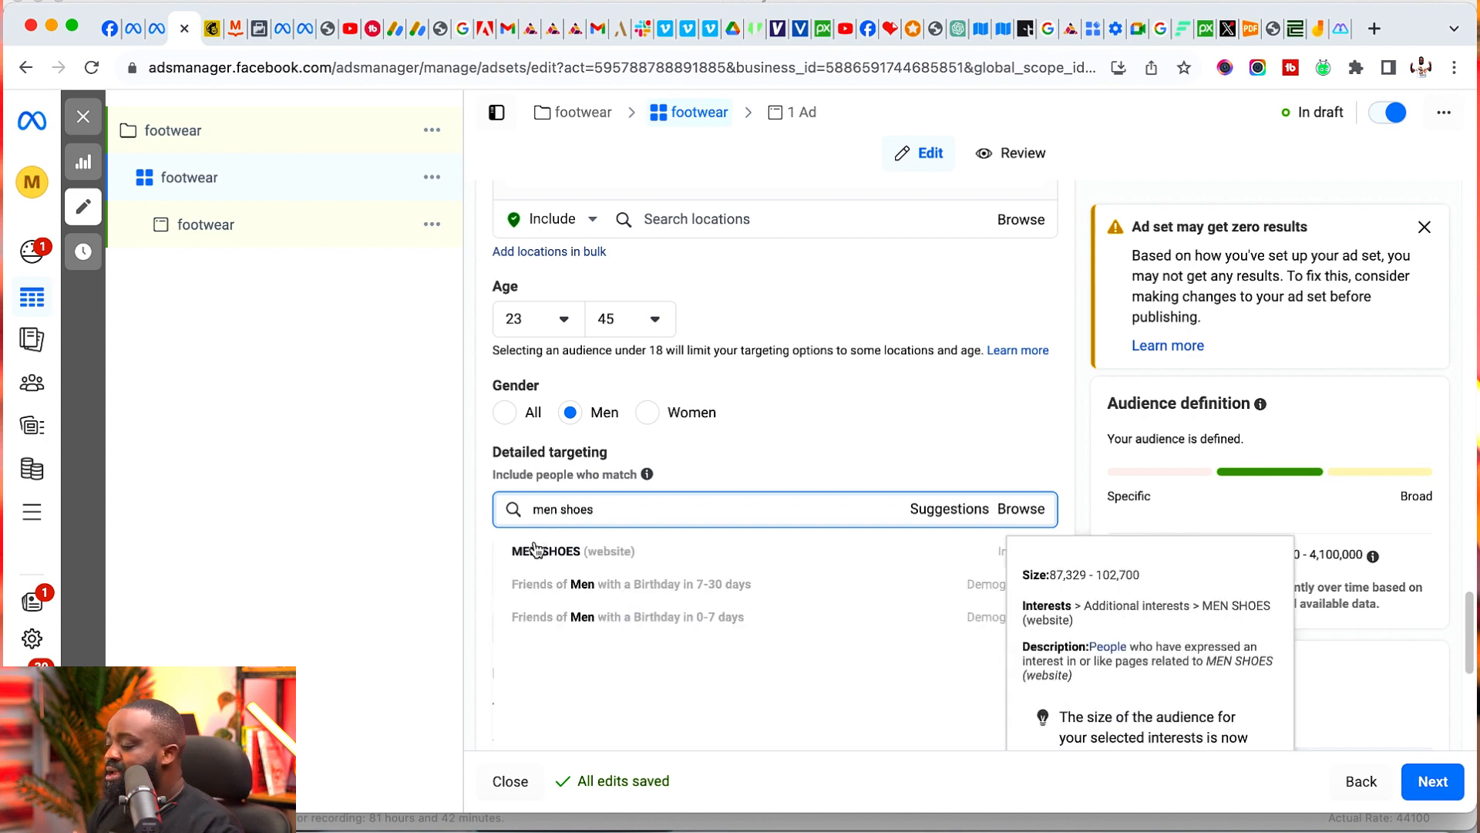
click(548, 554)
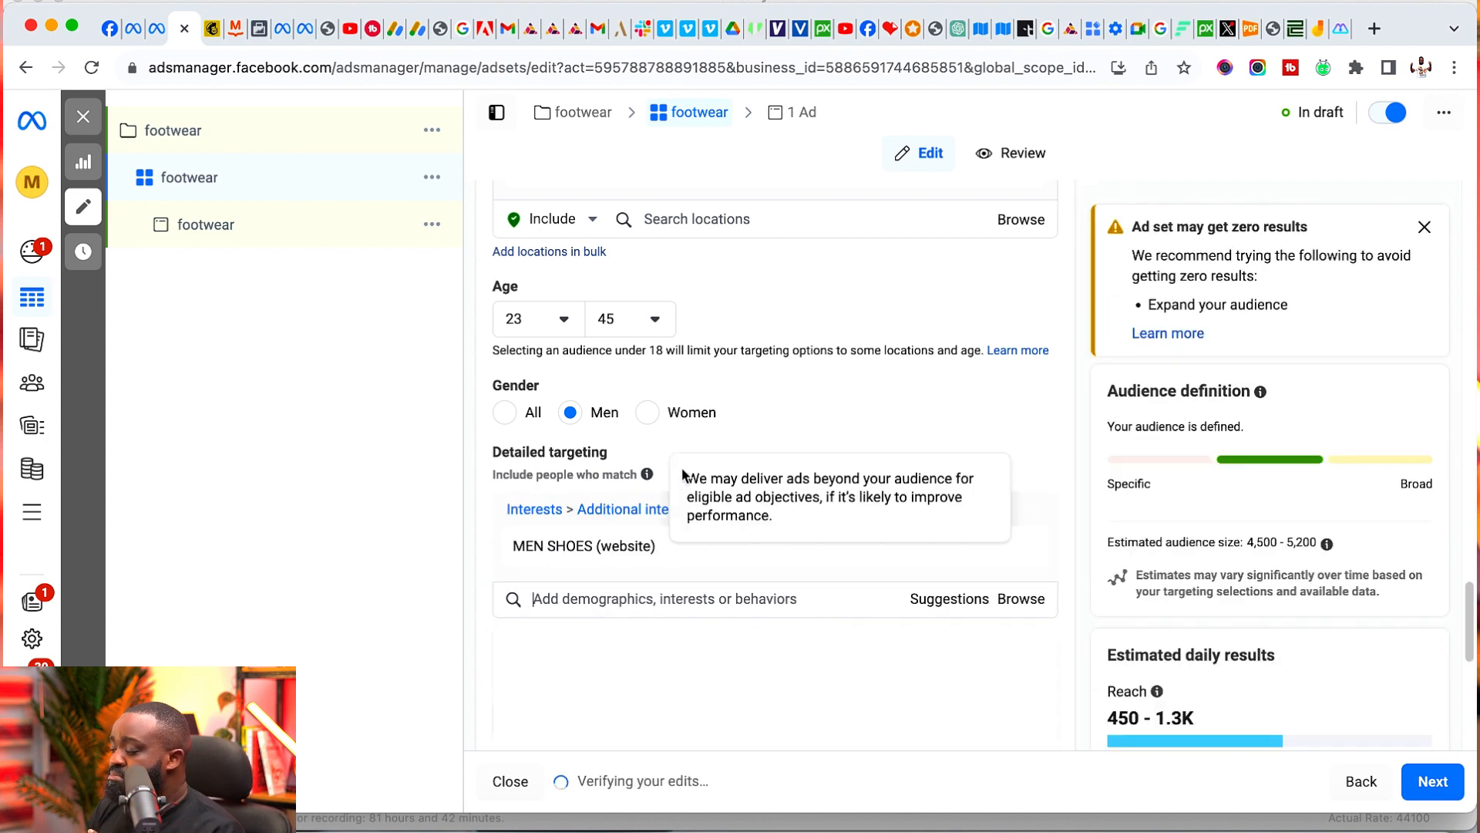
- Add the suggested interests Shoes (footwear) and Boot (footwear) to the detailed targeting
click(956, 599)
scroll(885, 467, down, 3)
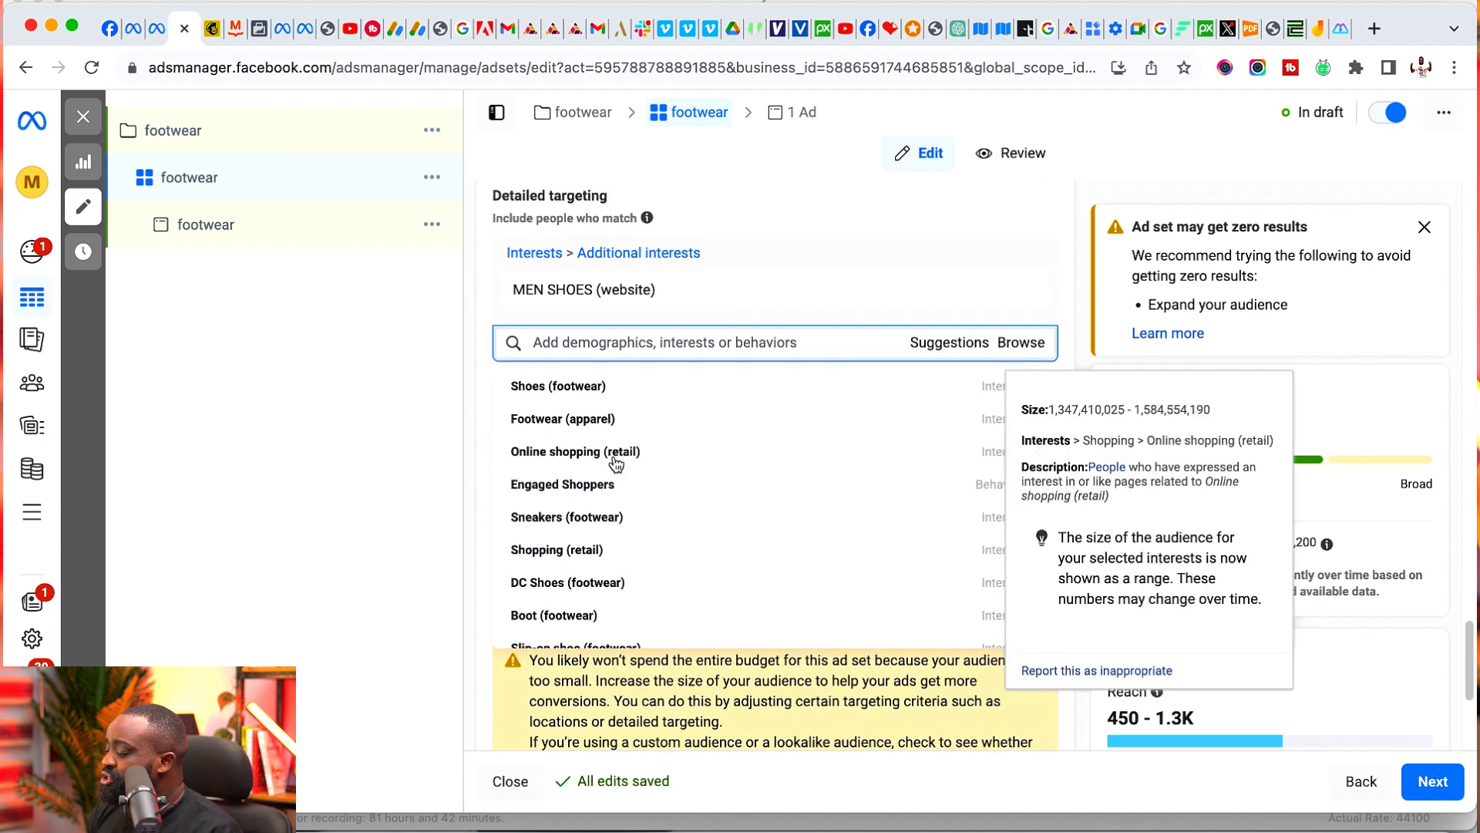
click(540, 401)
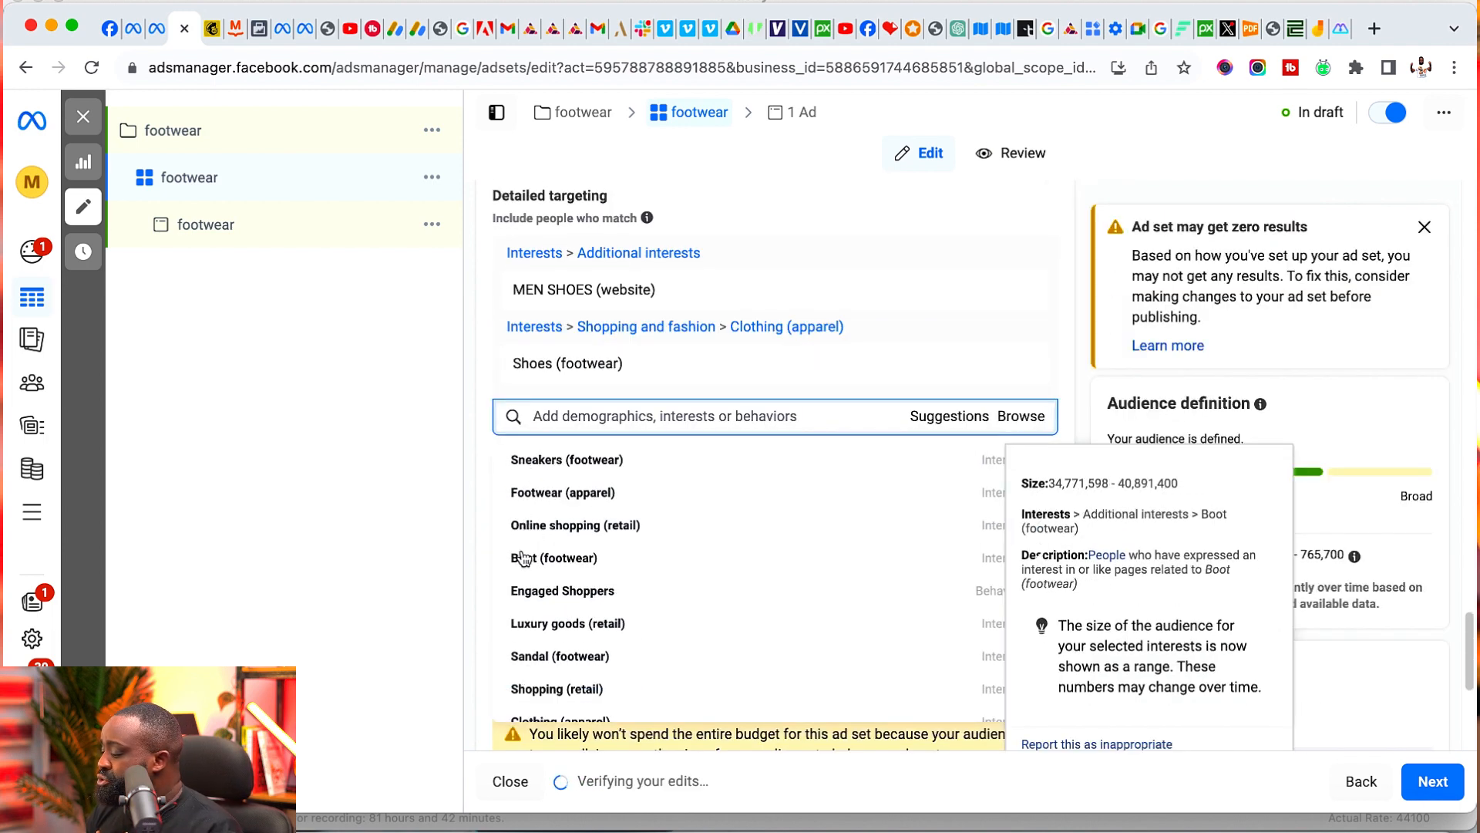
click(527, 557)
- Search detailed targeting for "mens fashion" and add the interest Men's Fashion (retailer)
scroll(513, 617, down, 5)
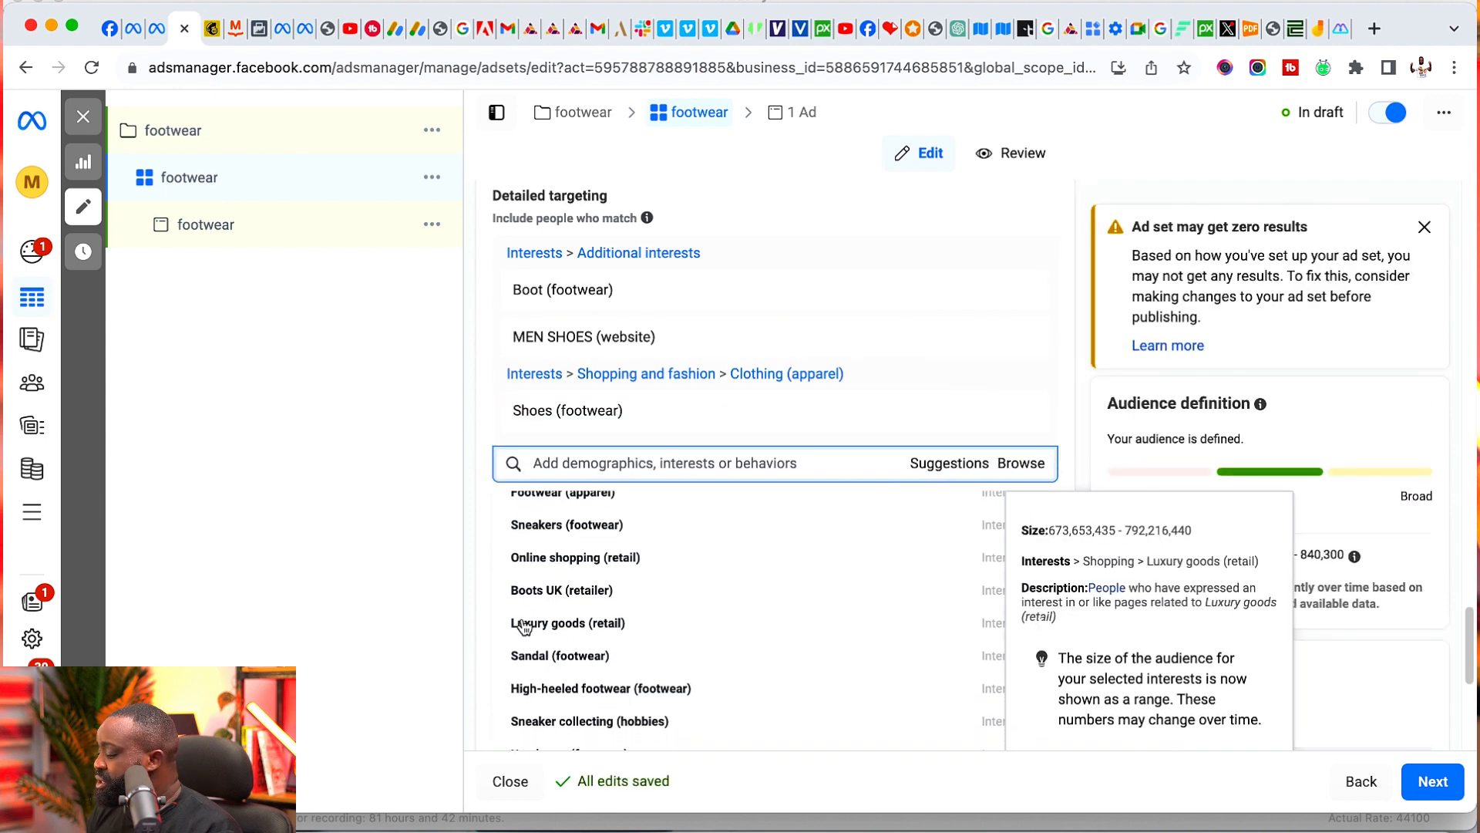
scroll(501, 601, down, 3)
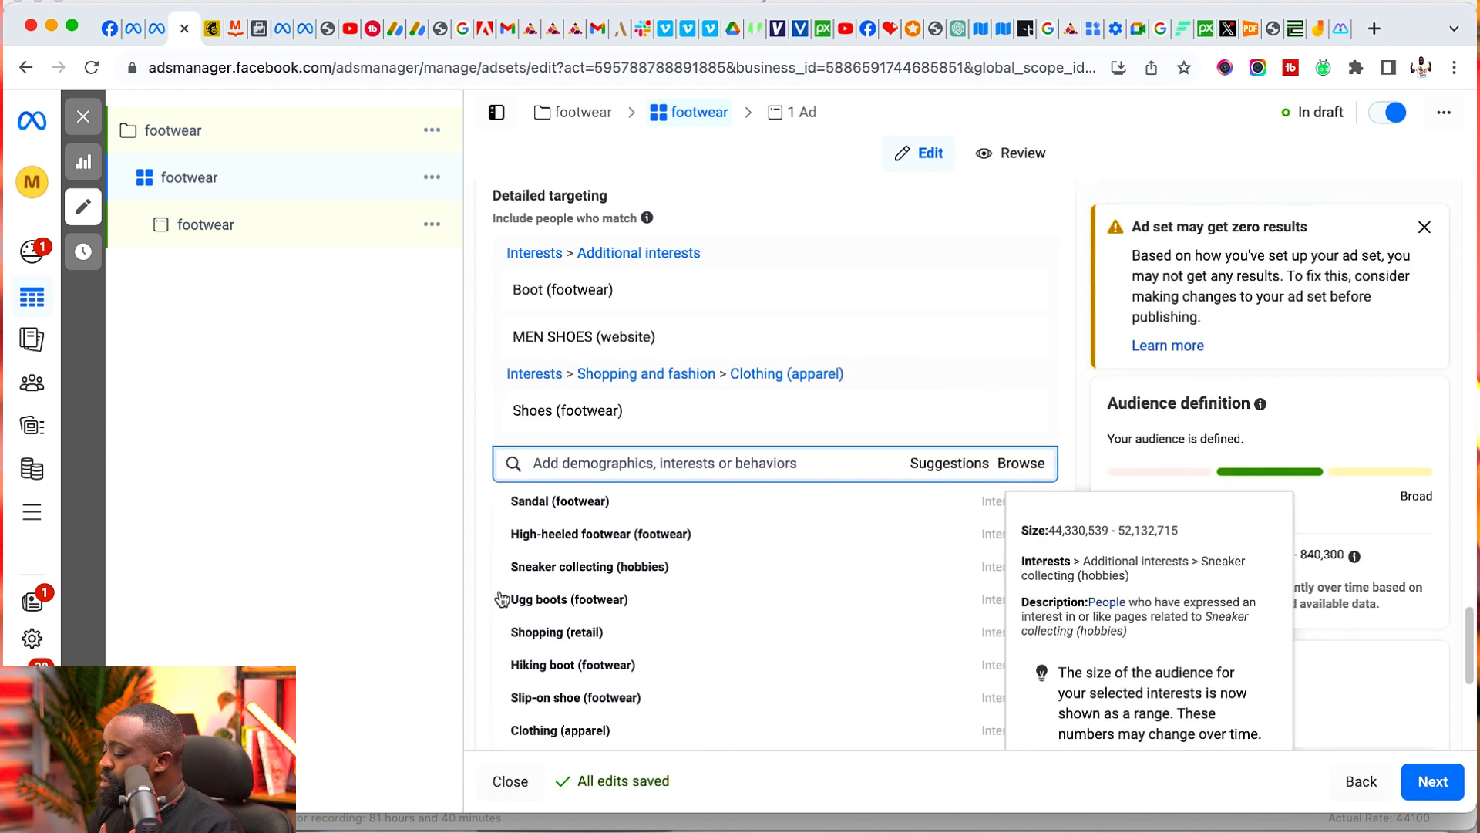
scroll(506, 591, down, 6)
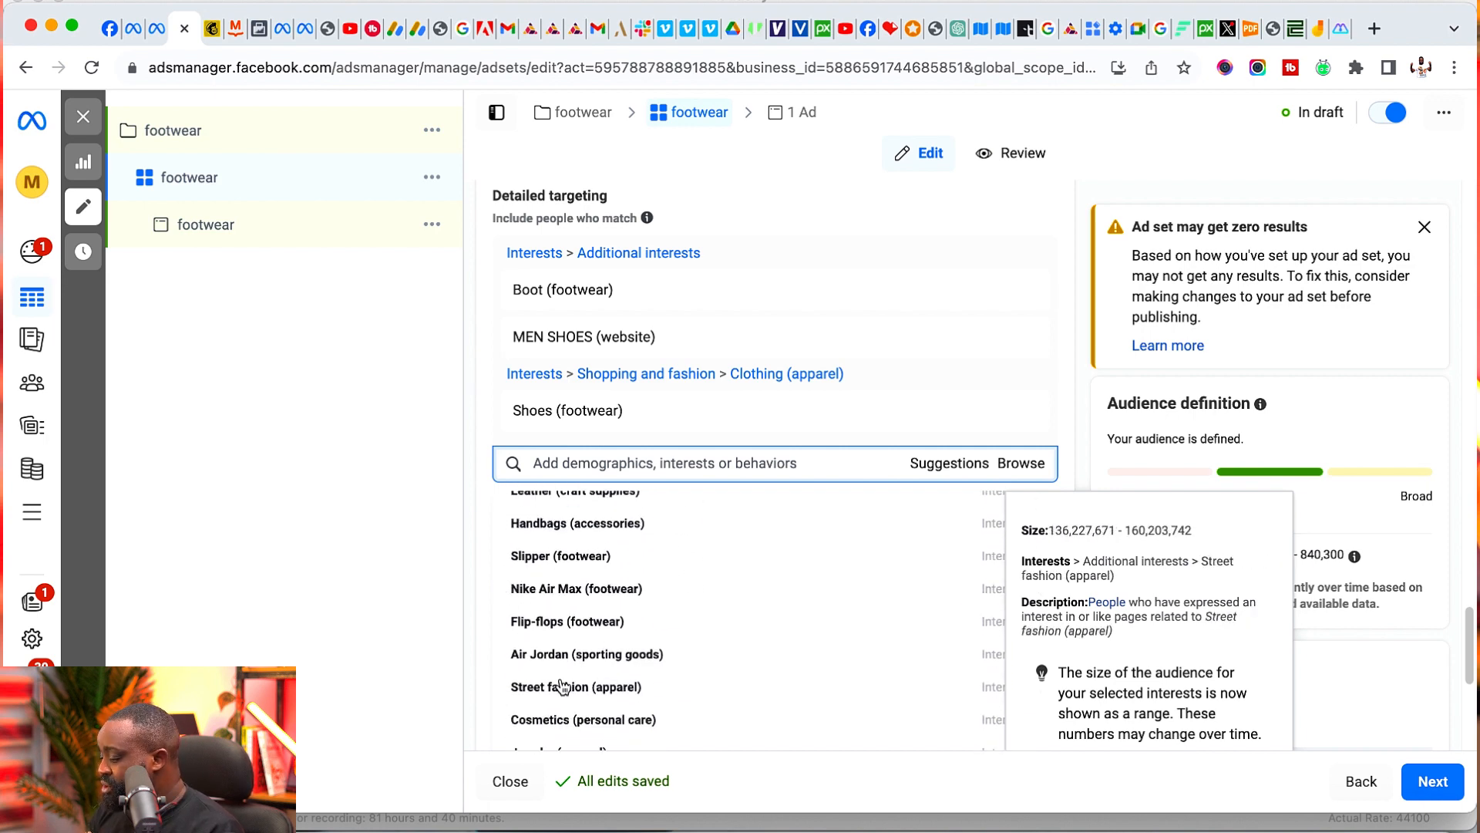
scroll(524, 586, up, 10)
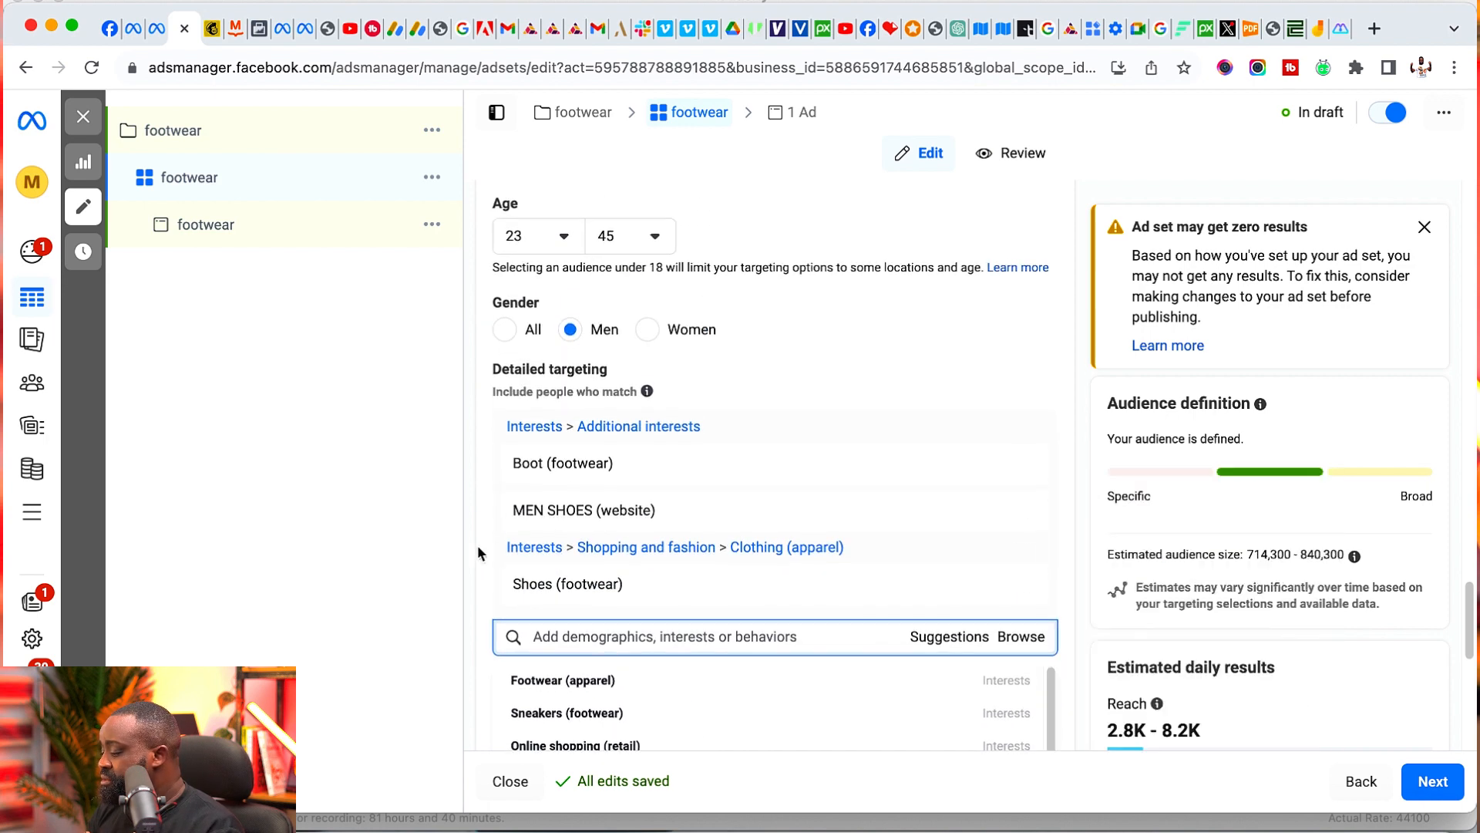
scroll(532, 540, down, 3)
click(606, 447)
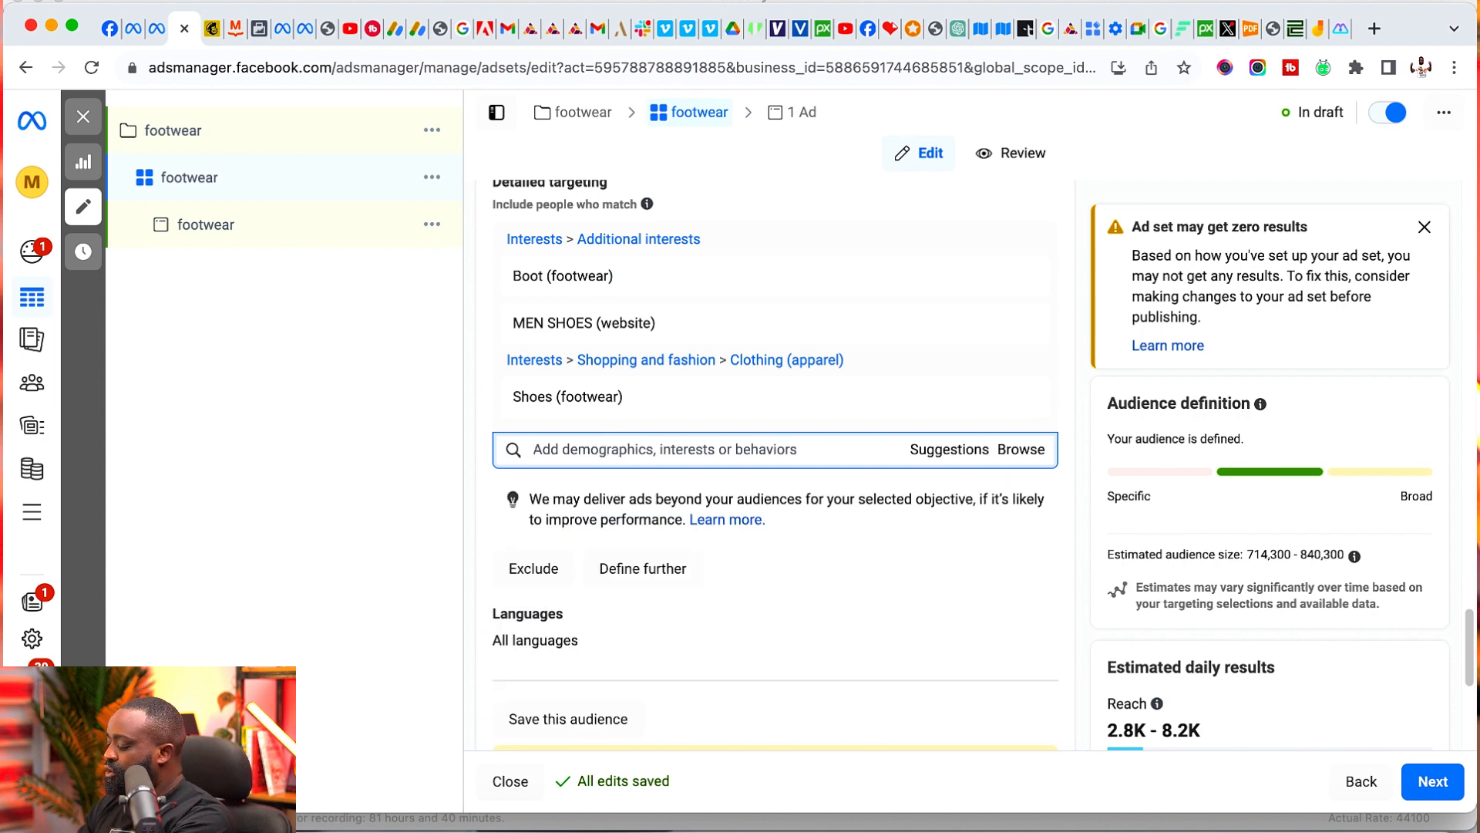
text(mens fash)
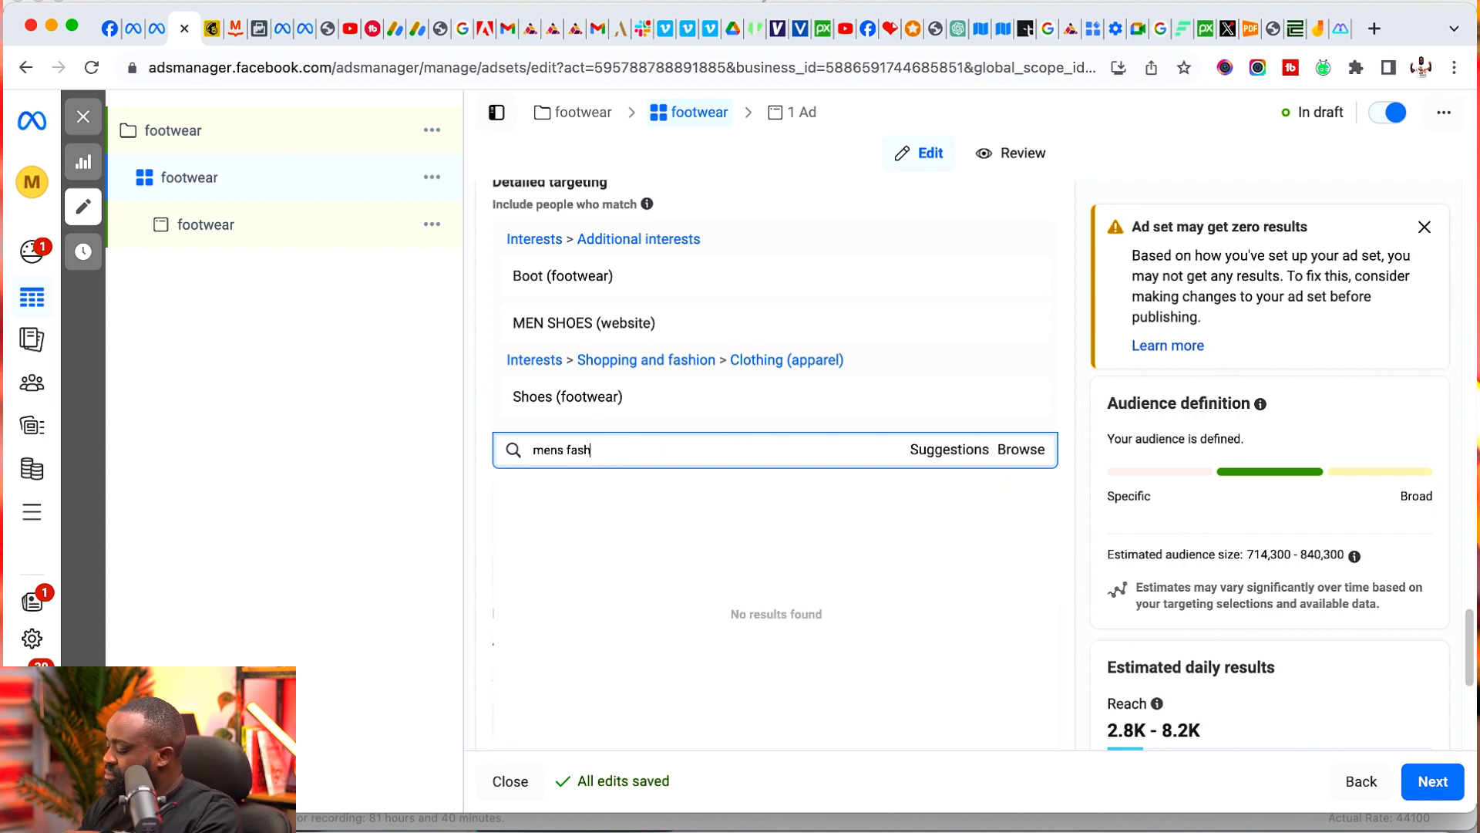
text(ion)
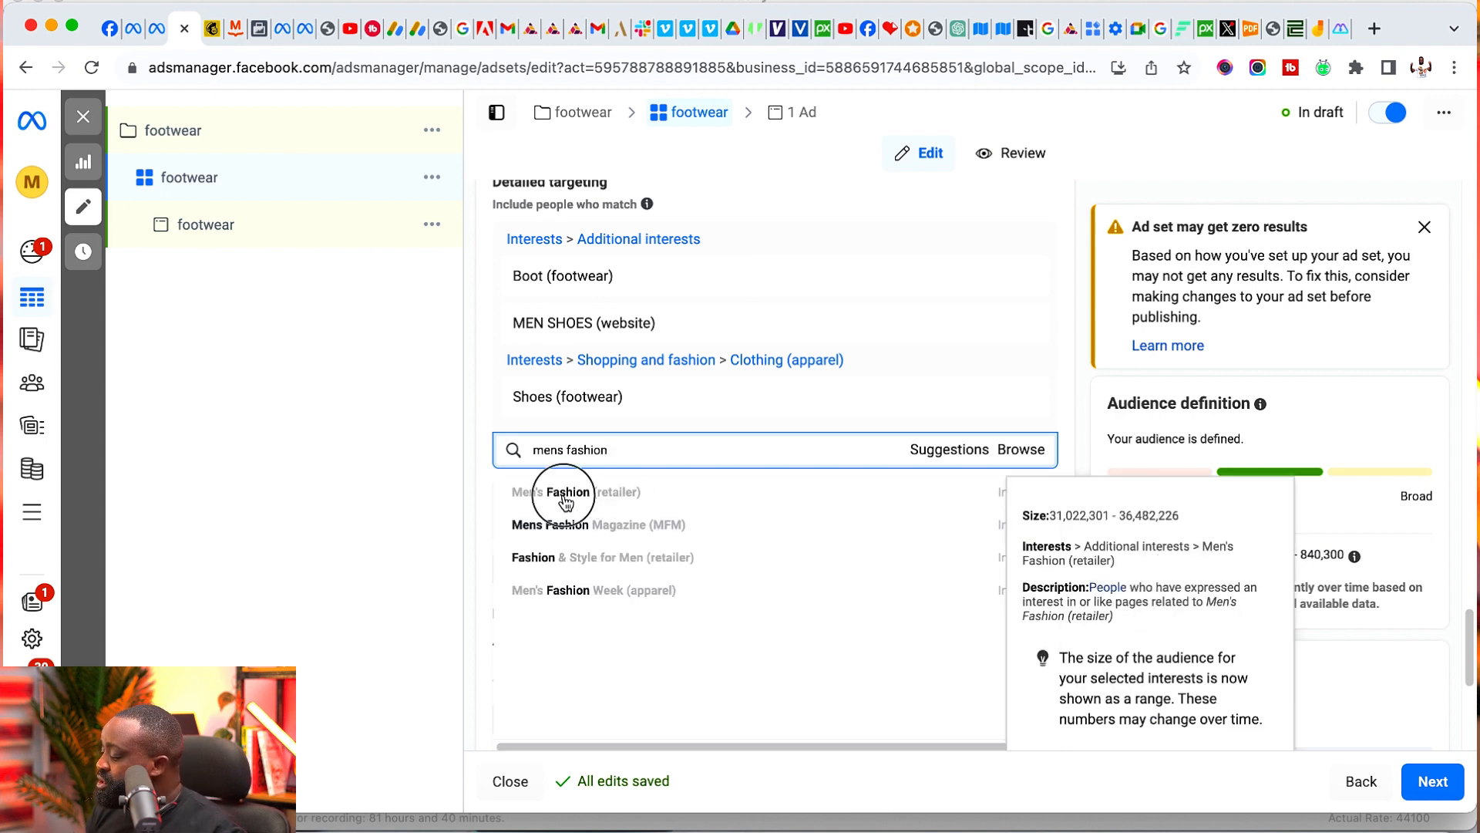
click(562, 496)
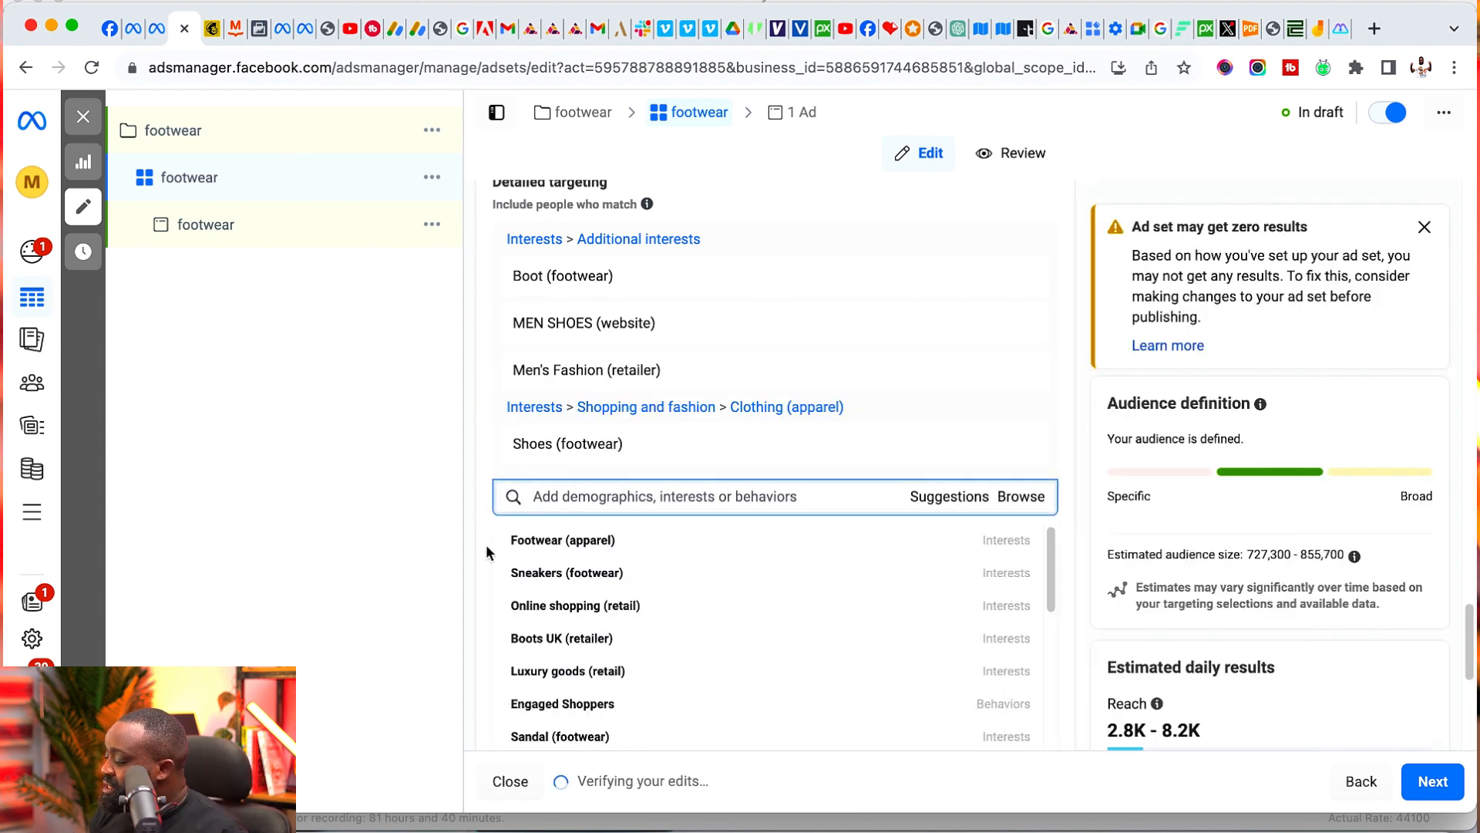
- Add the suggested interests Luxury goods (retail) and Fashion accessories (accessories) to the detailed targeting
scroll(487, 543, down, 2)
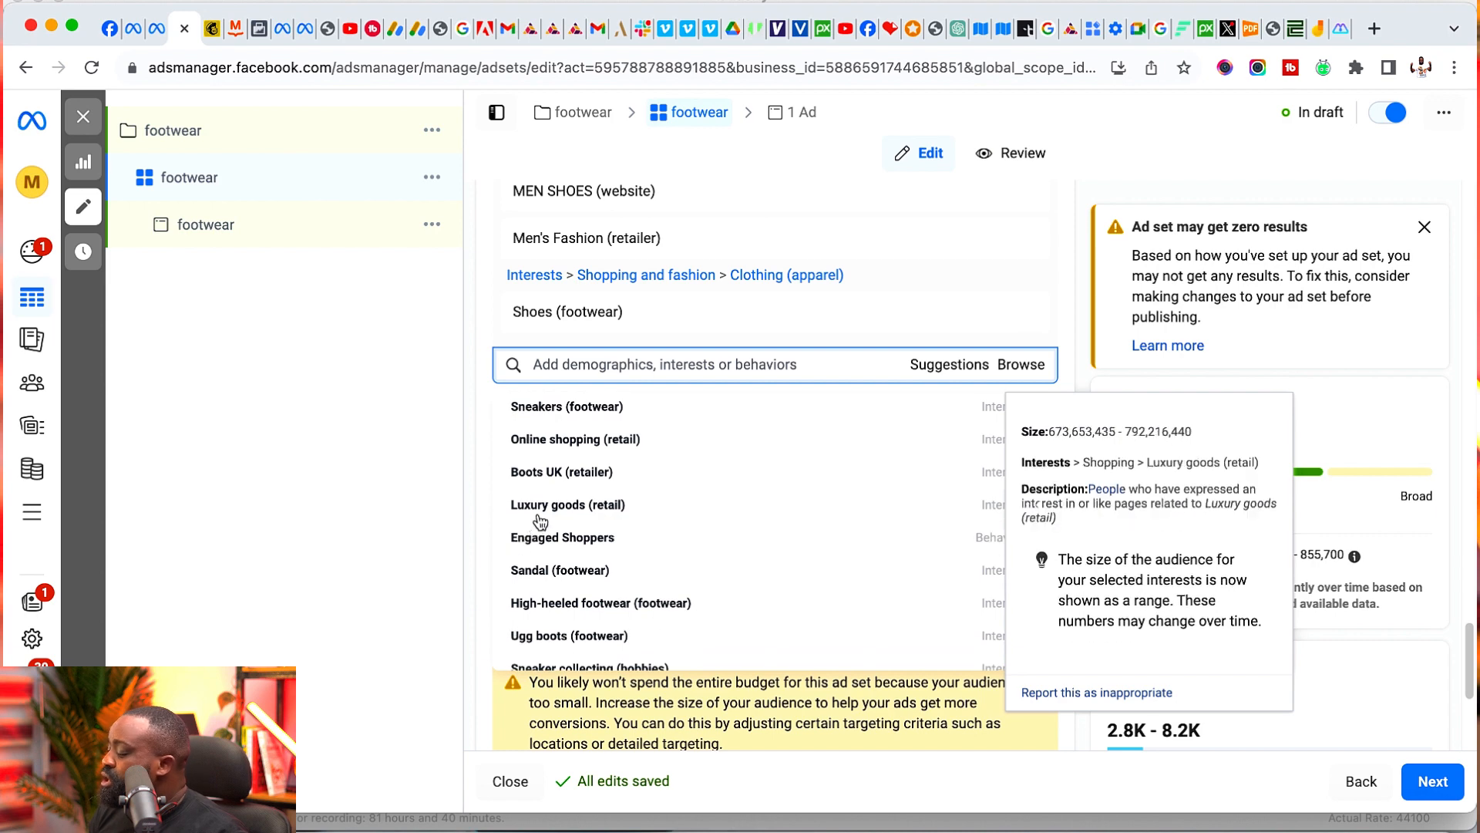
click(512, 511)
scroll(512, 514, down, 5)
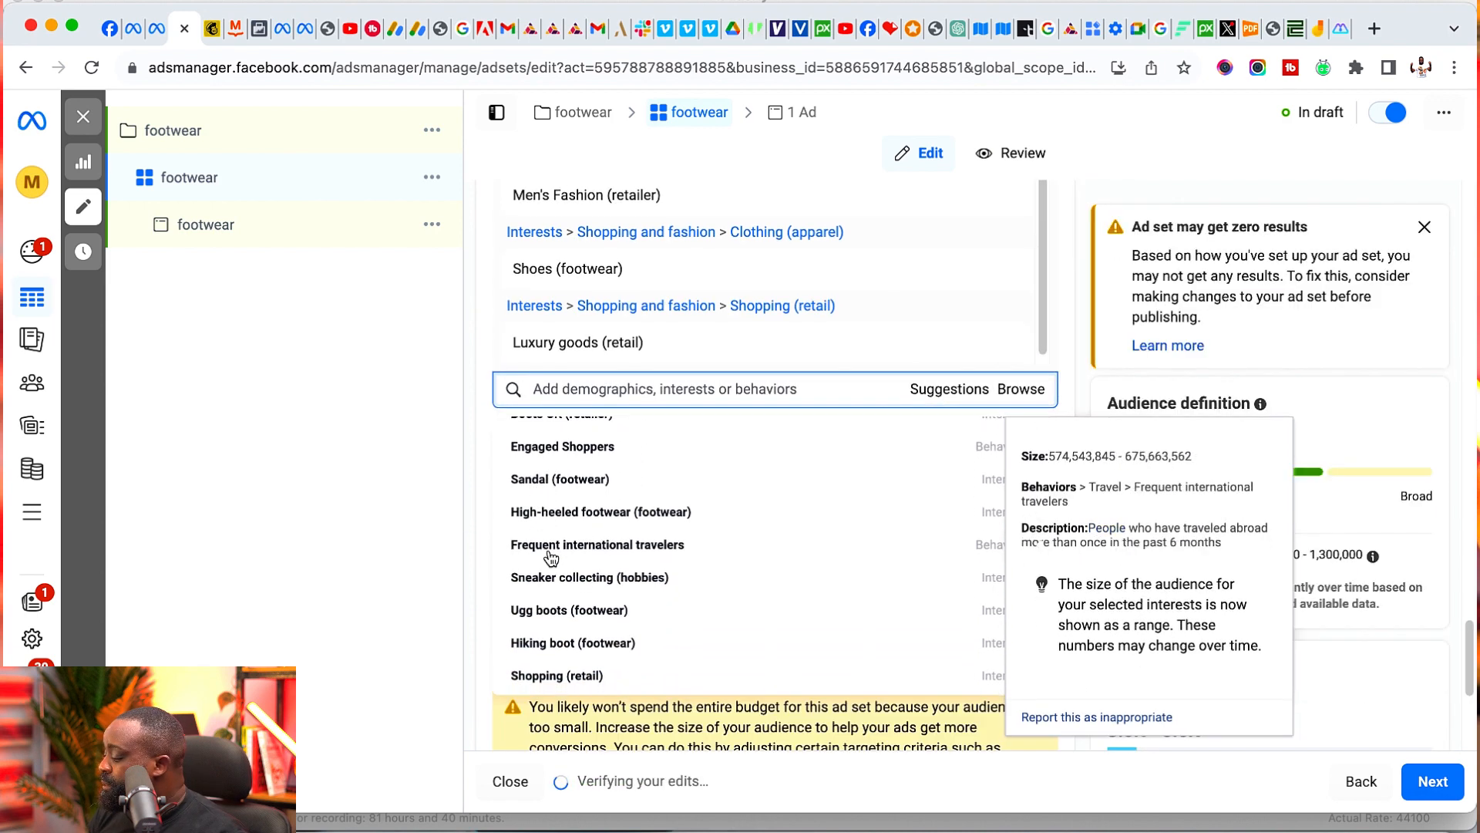
scroll(532, 578, down, 1)
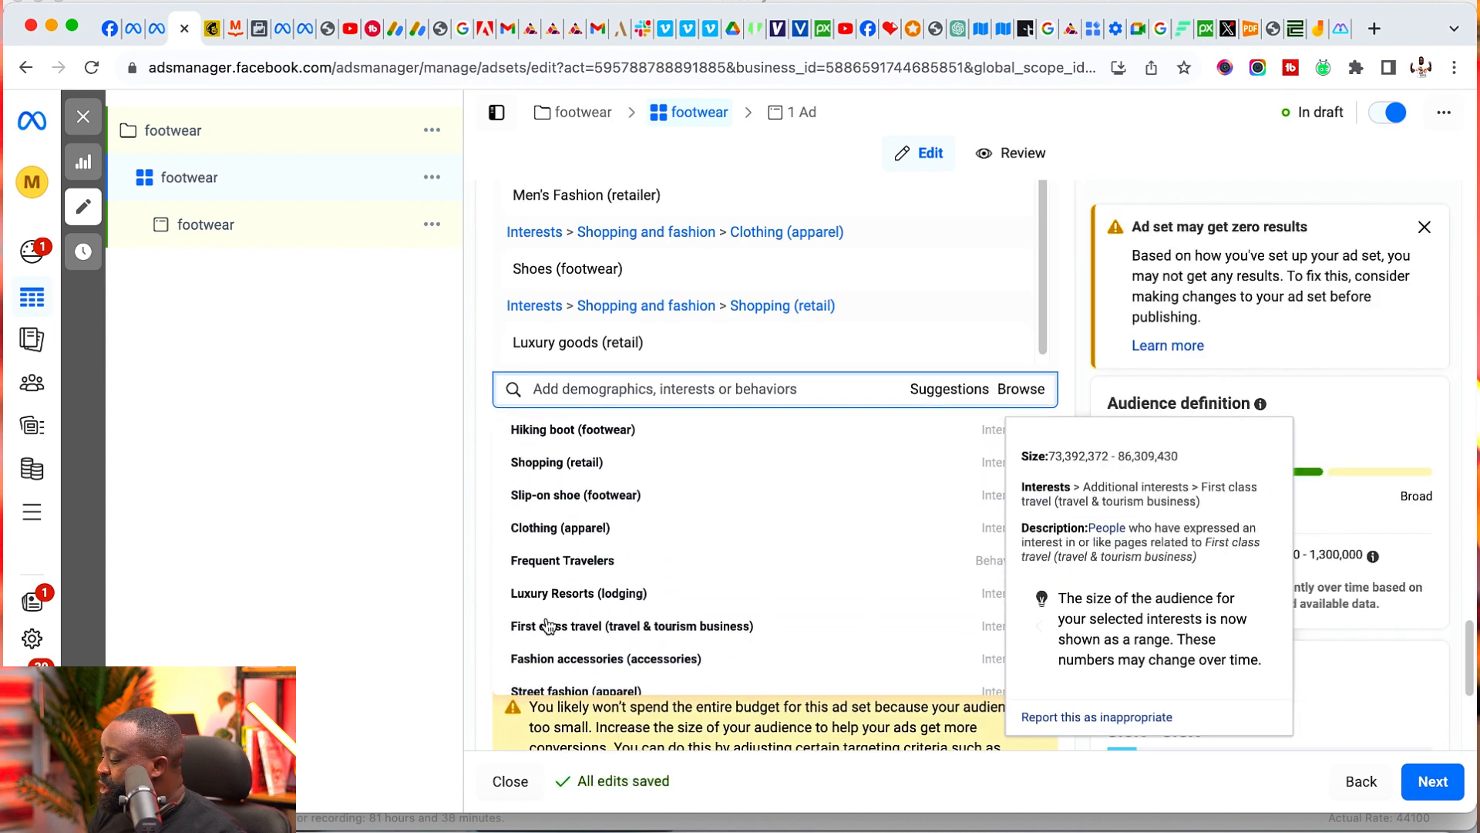
scroll(539, 494, up, 3)
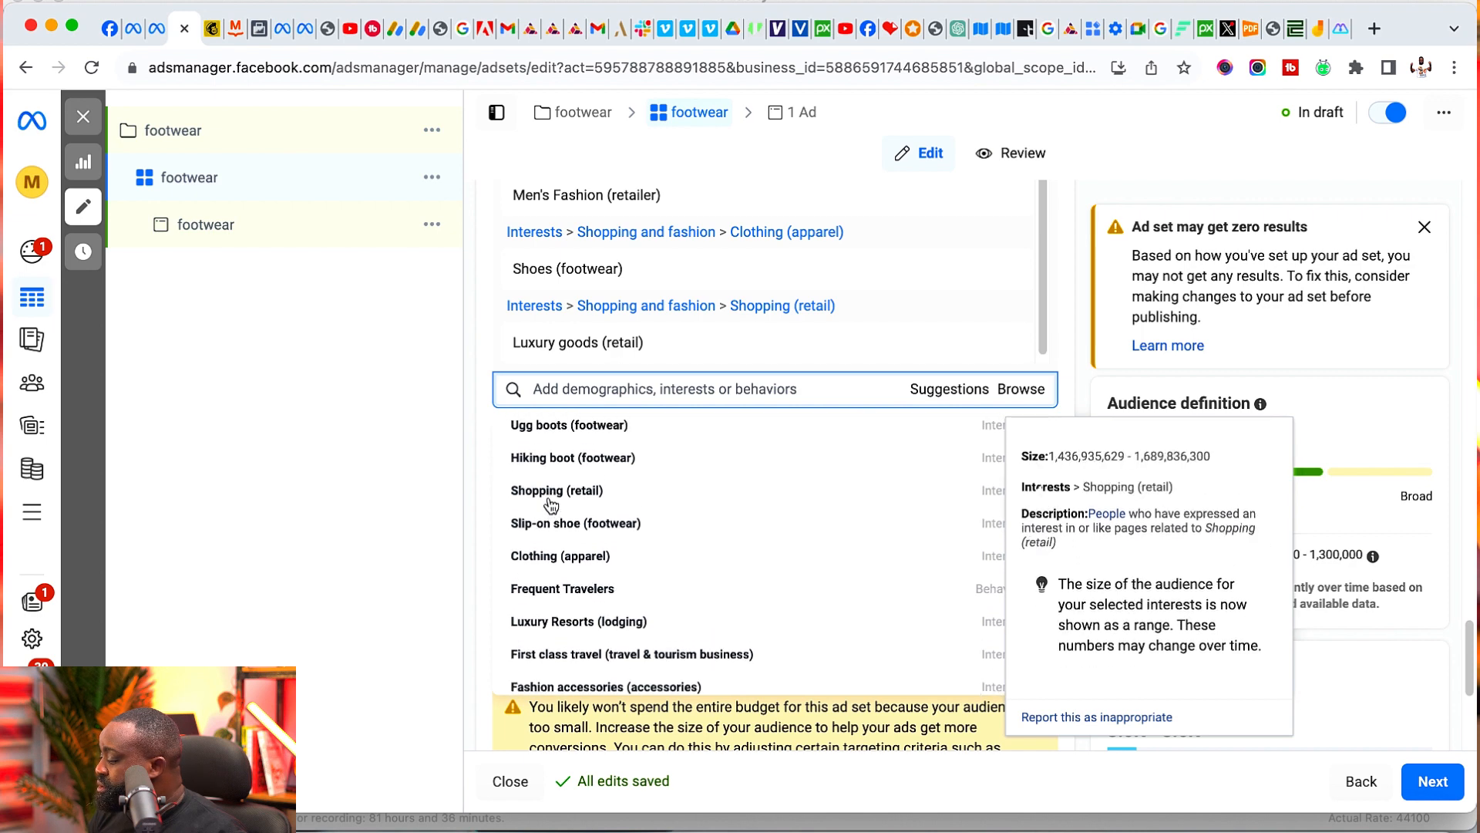
scroll(543, 499, down, 5)
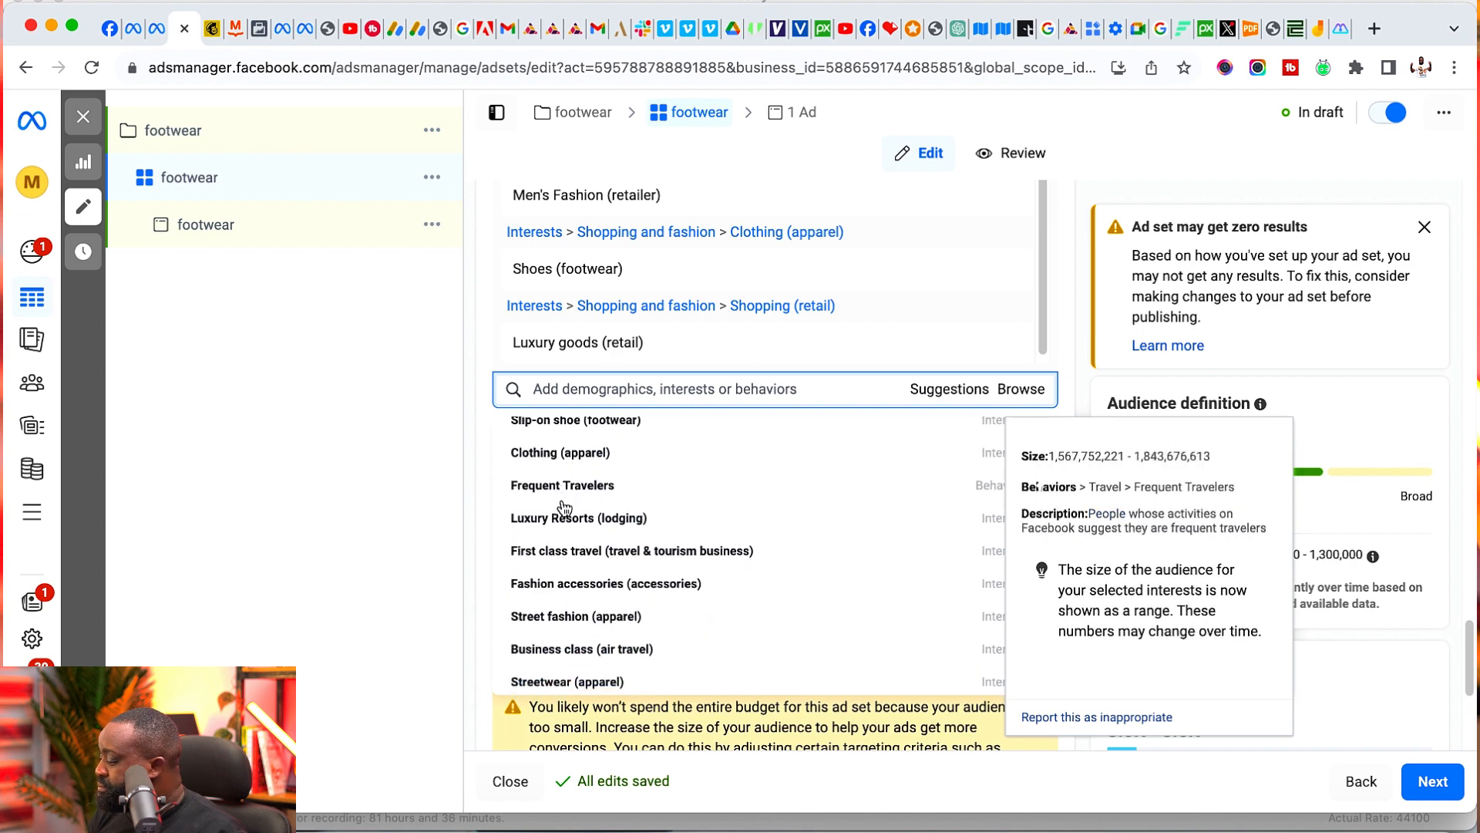
click(537, 589)
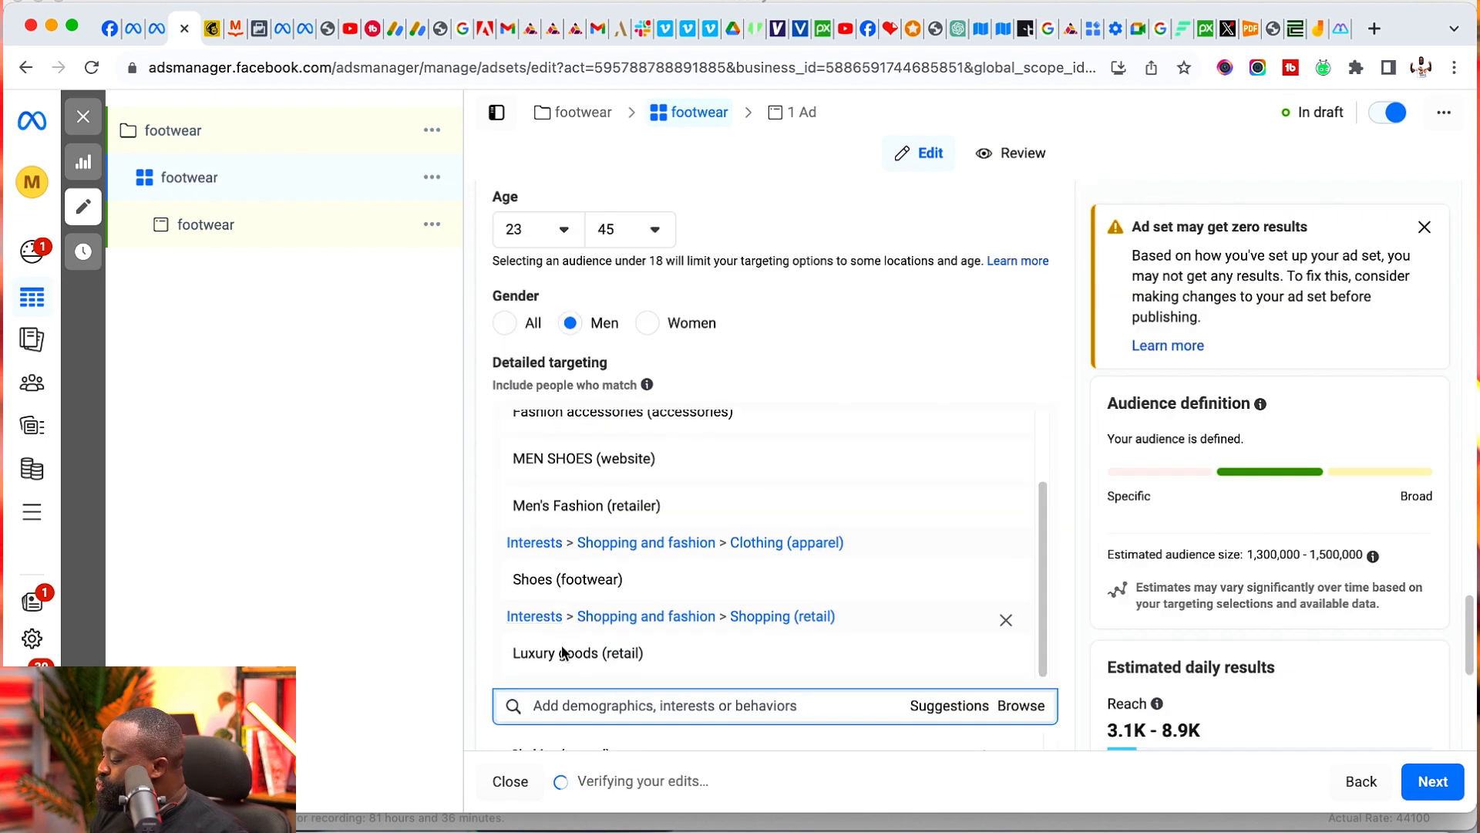
- Add the suggested interests Streetwear (apparel) and Street fashion (apparel) to the detailed targeting
scroll(623, 642, down, 1)
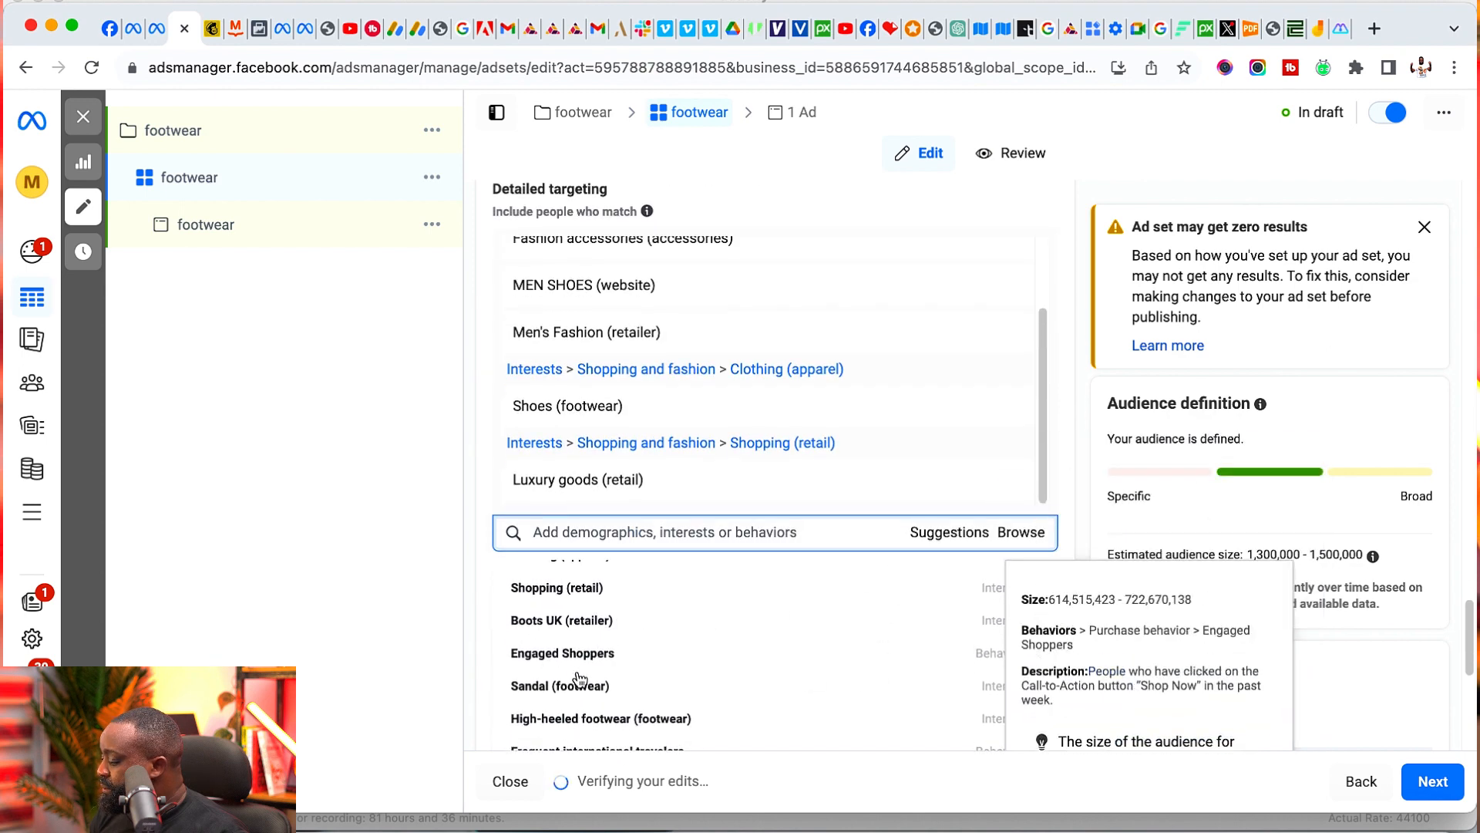
scroll(483, 602, down, 2)
scroll(482, 601, down, 3)
scroll(555, 517, down, 4)
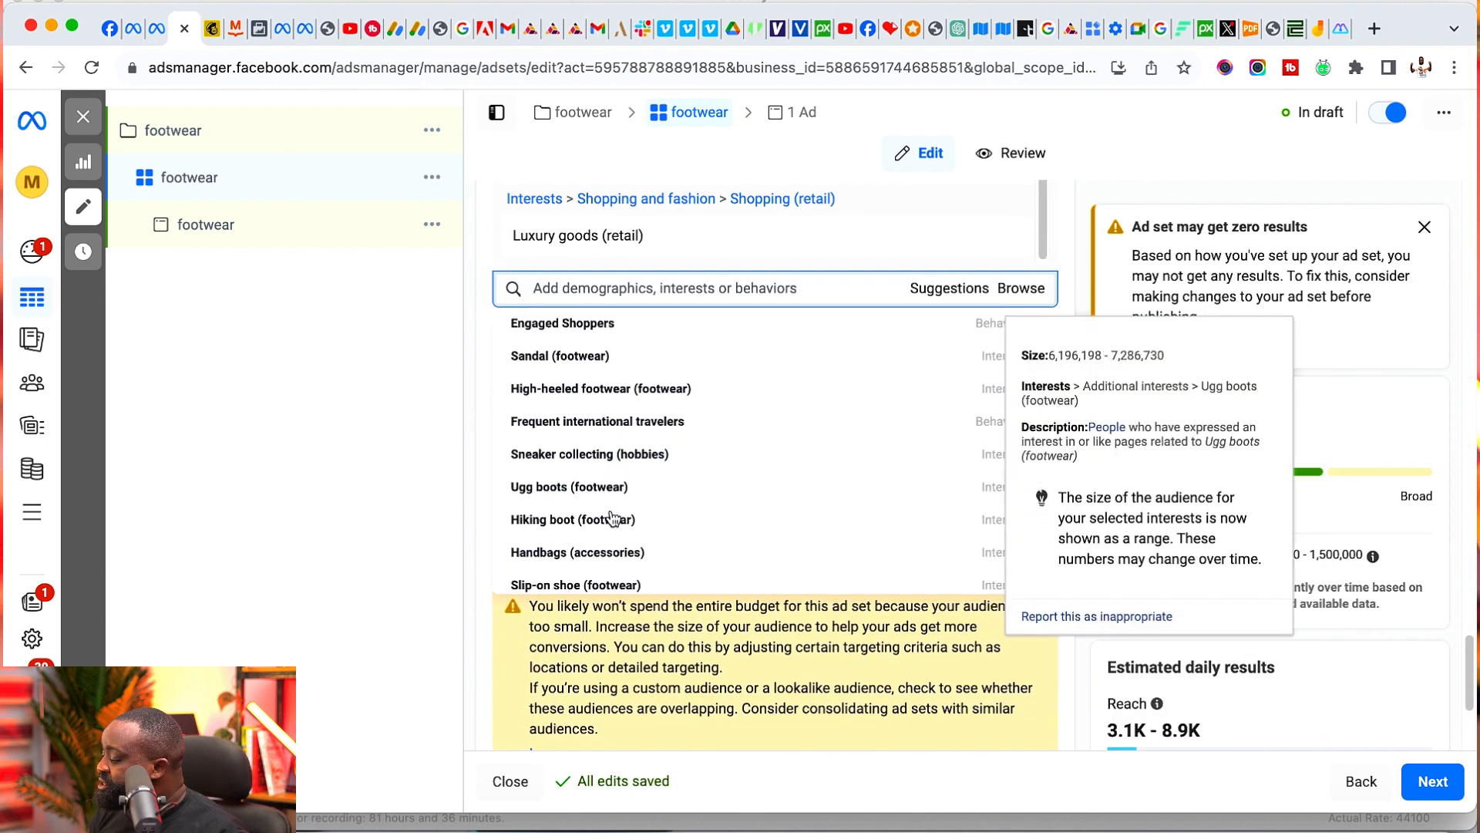
scroll(555, 517, down, 3)
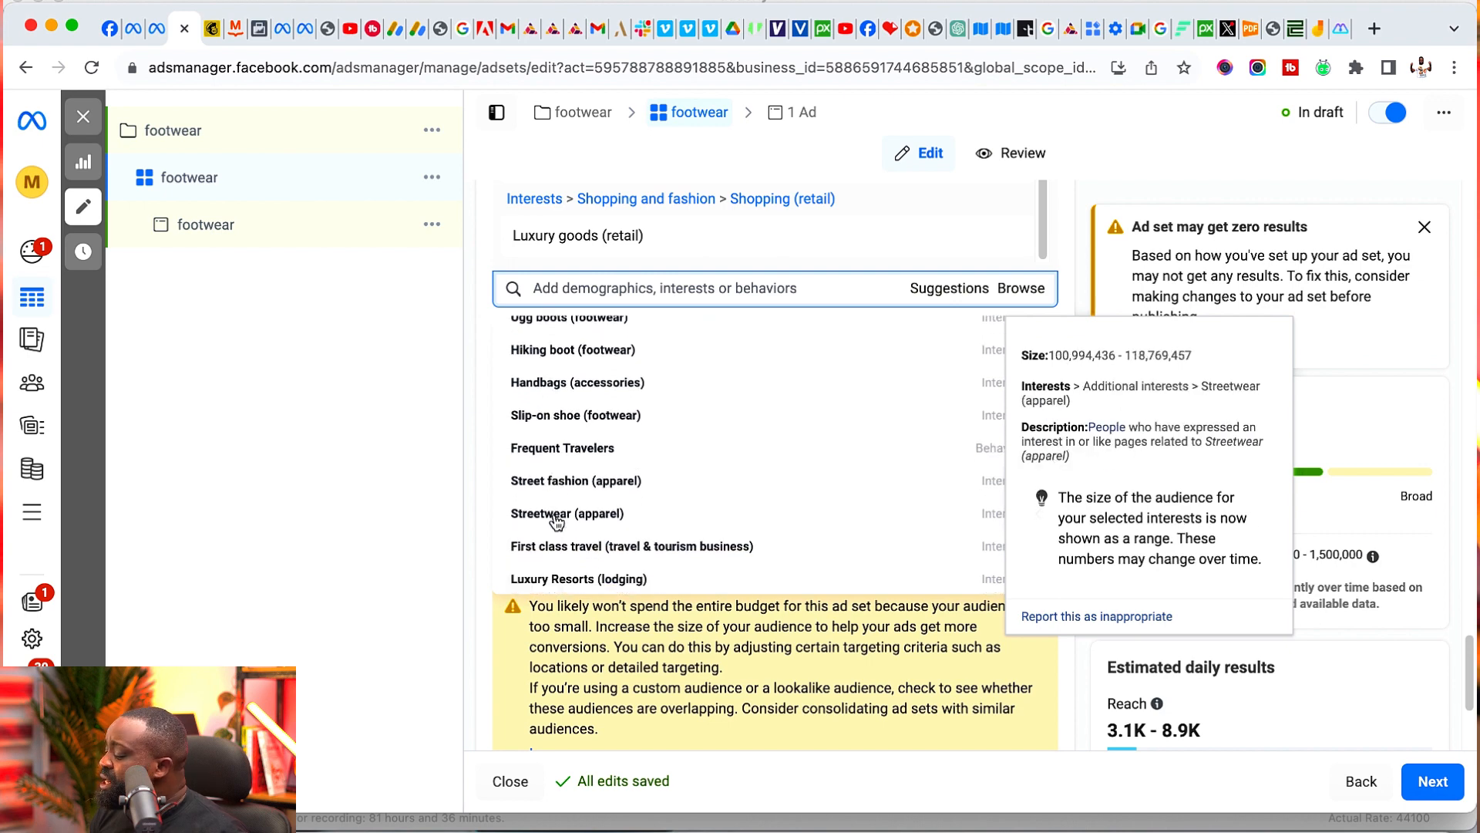
click(550, 519)
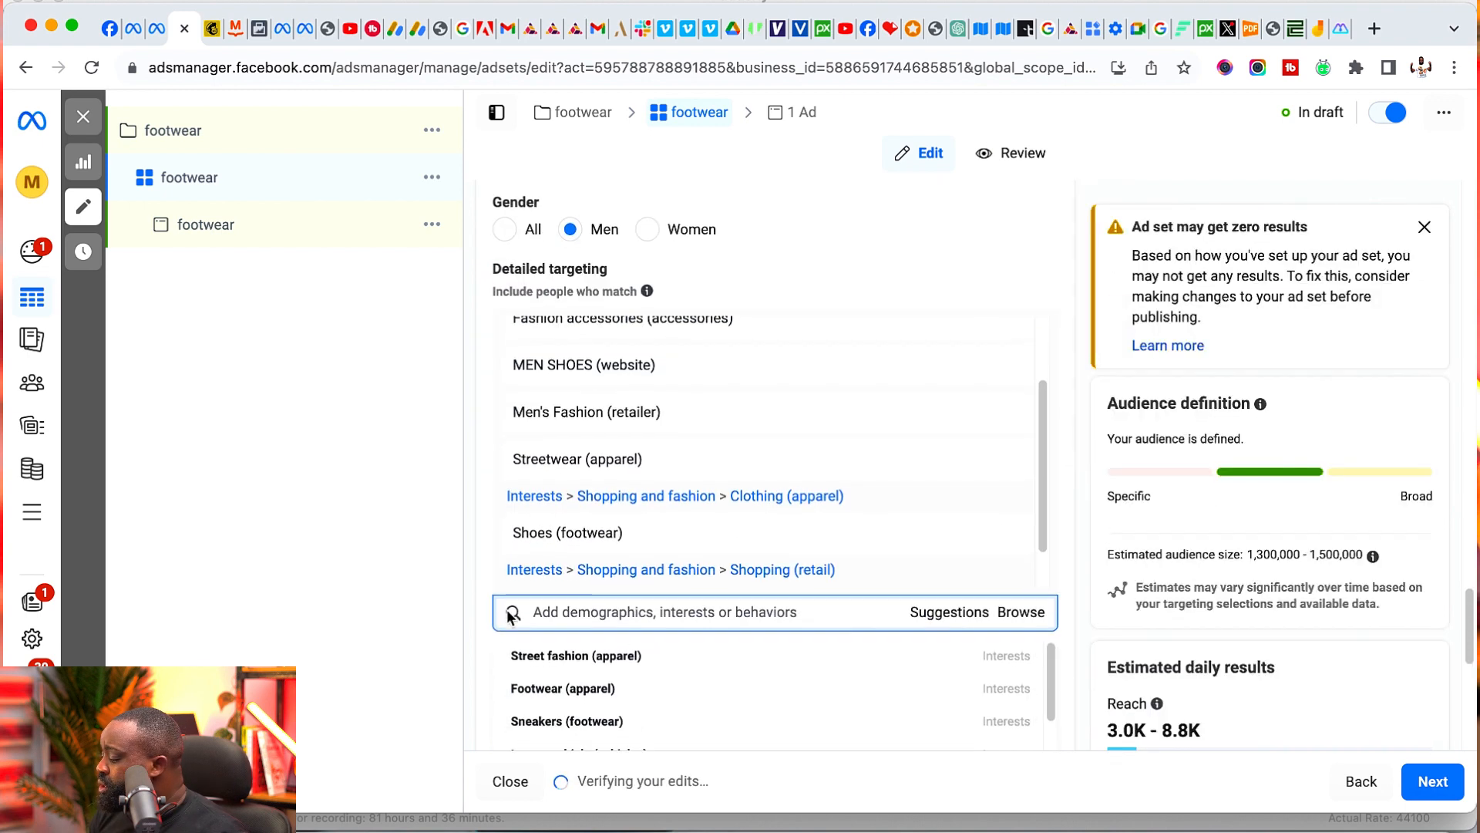
scroll(586, 500, down, 5)
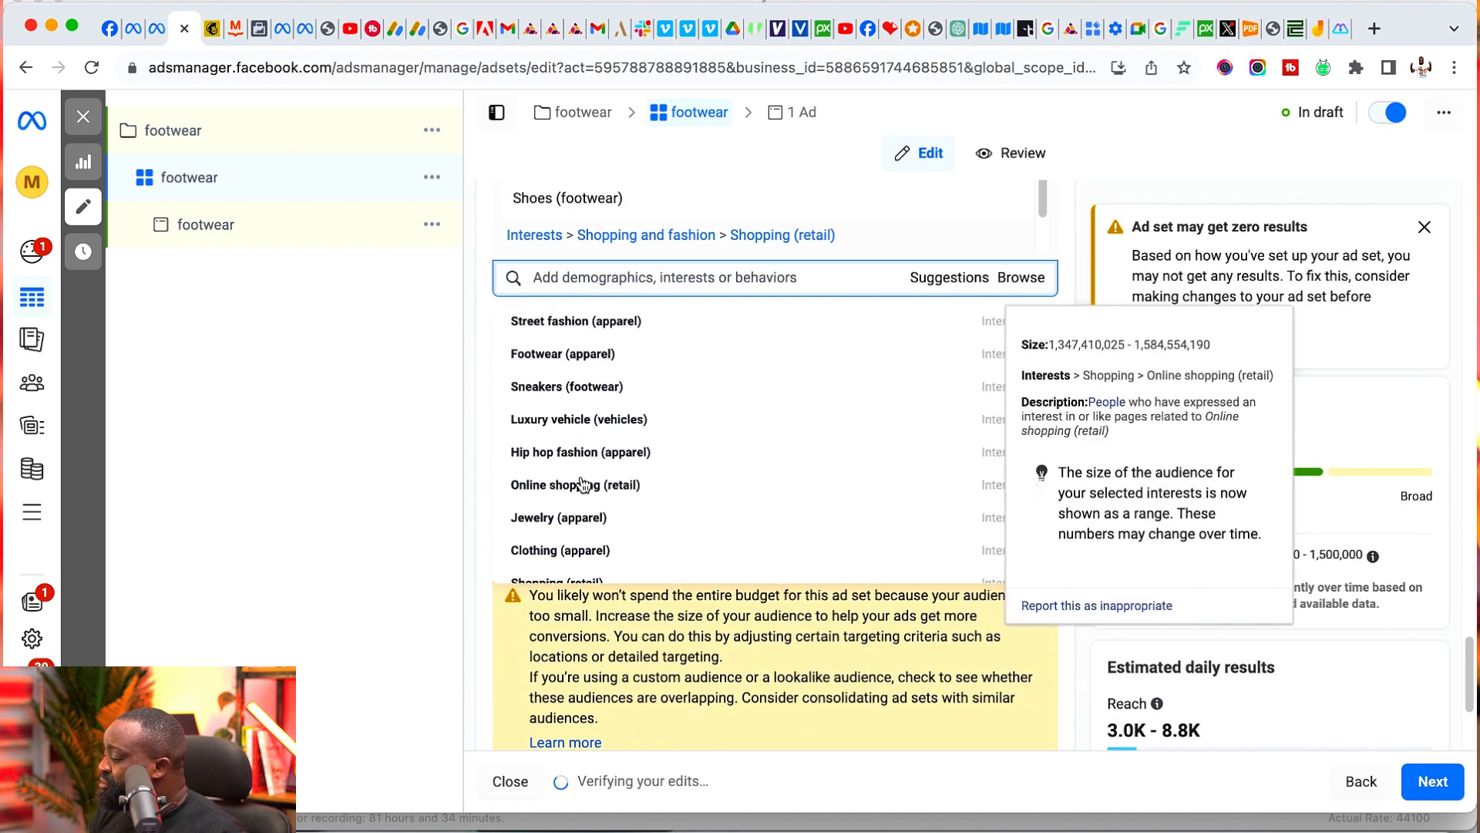
click(527, 375)
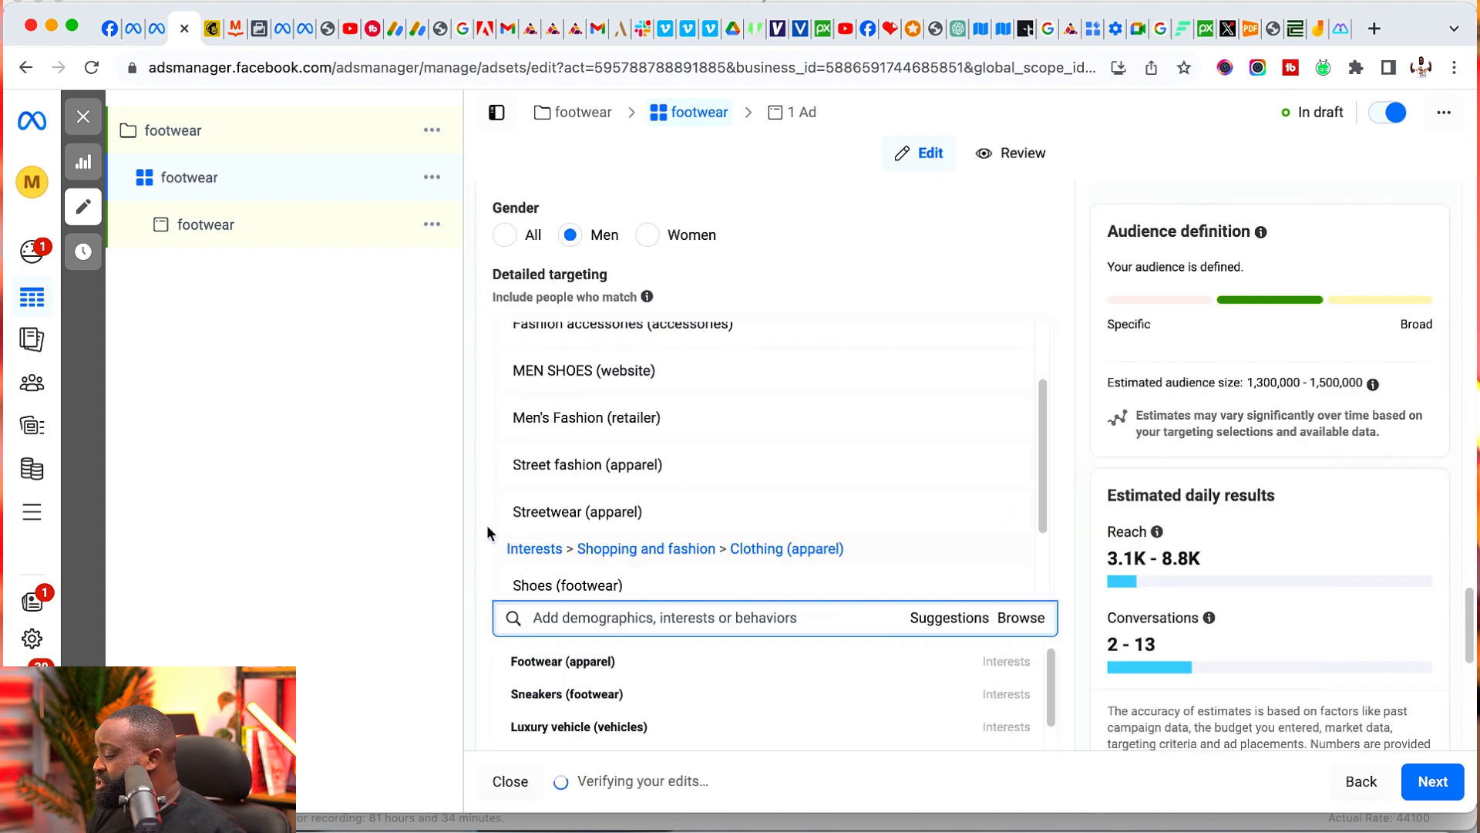
scroll(487, 524, down, 5)
scroll(586, 467, down, 3)
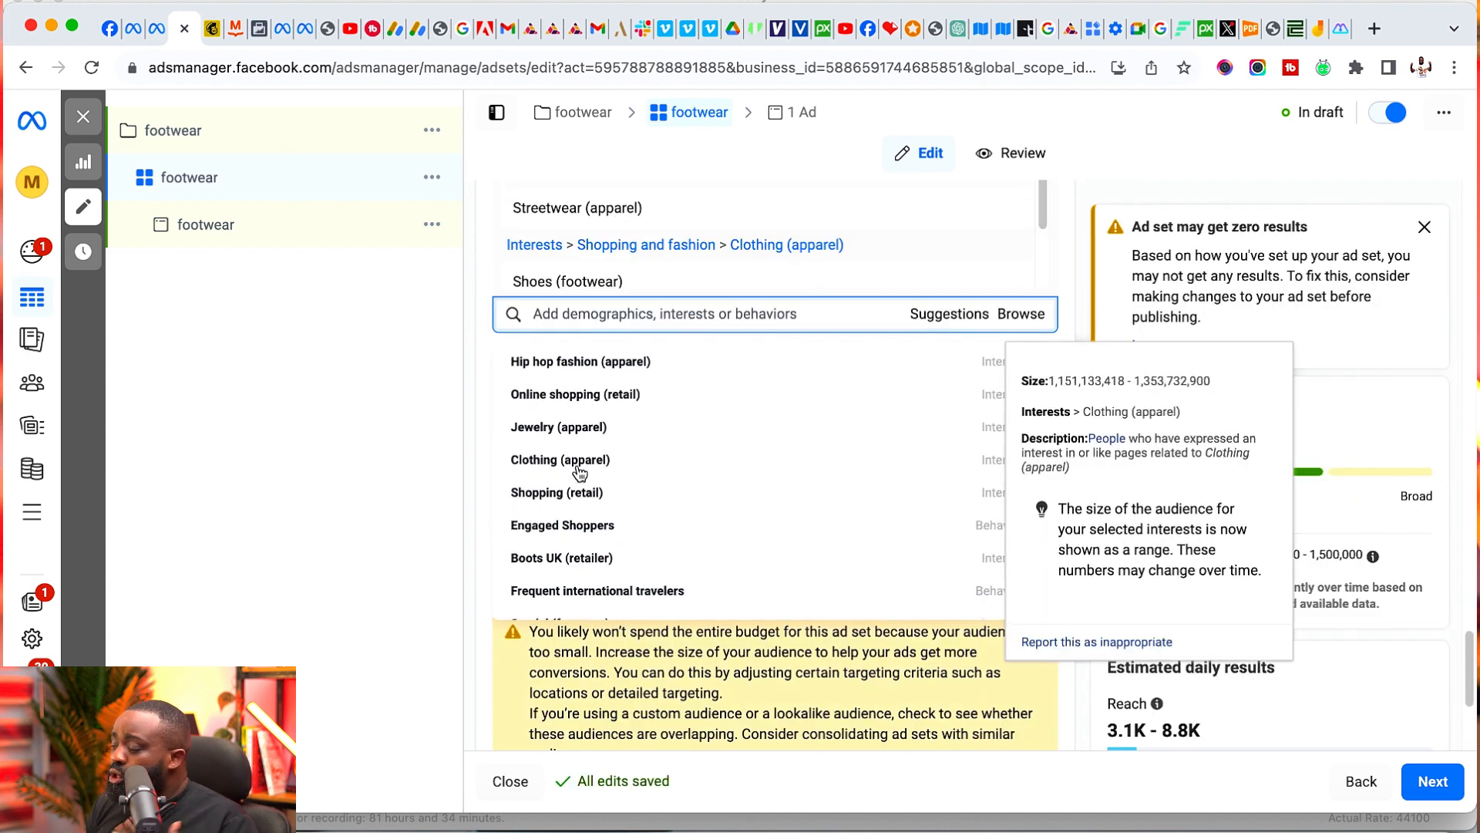
click(592, 317)
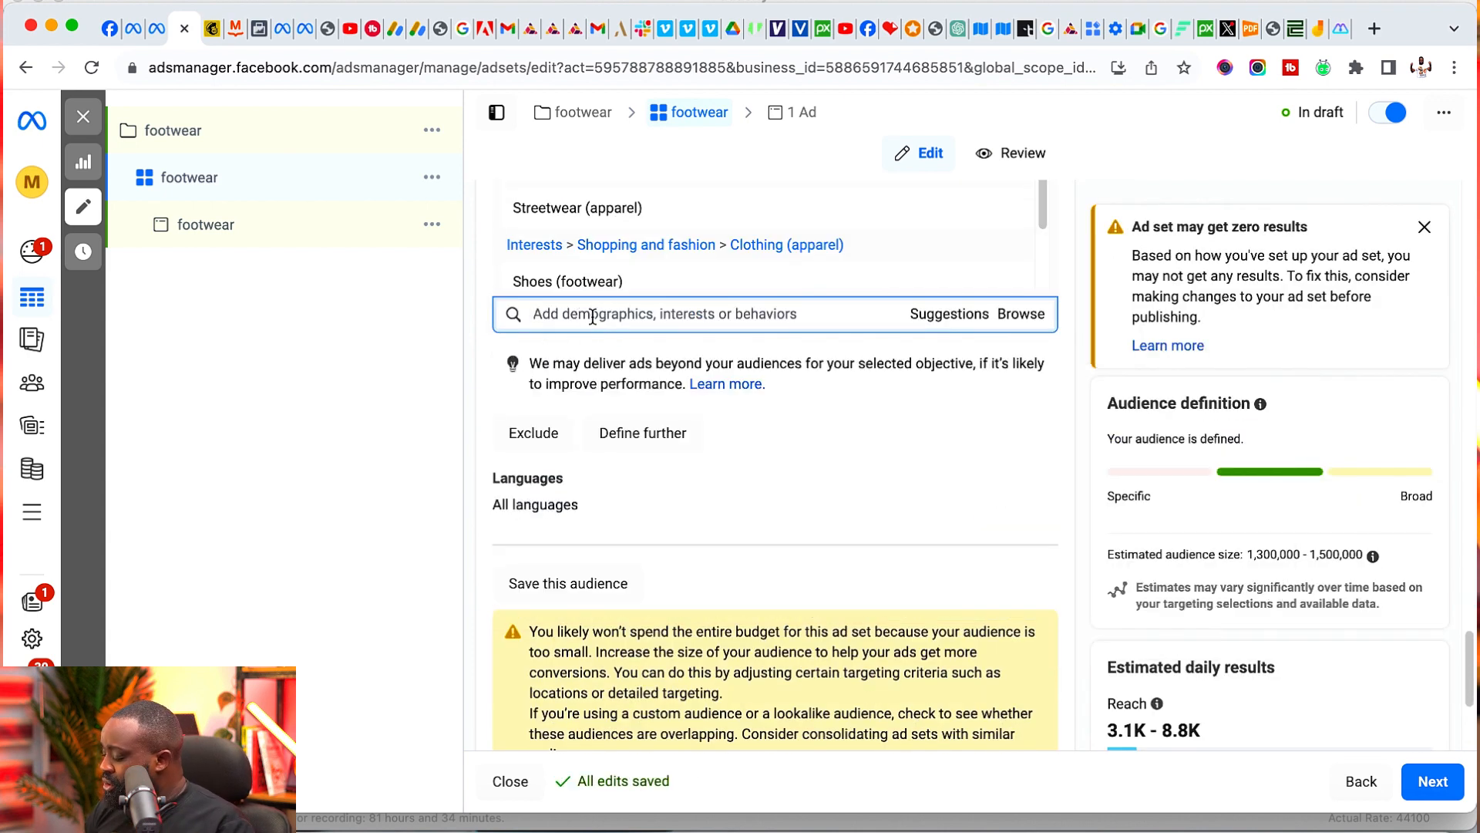
text(office)
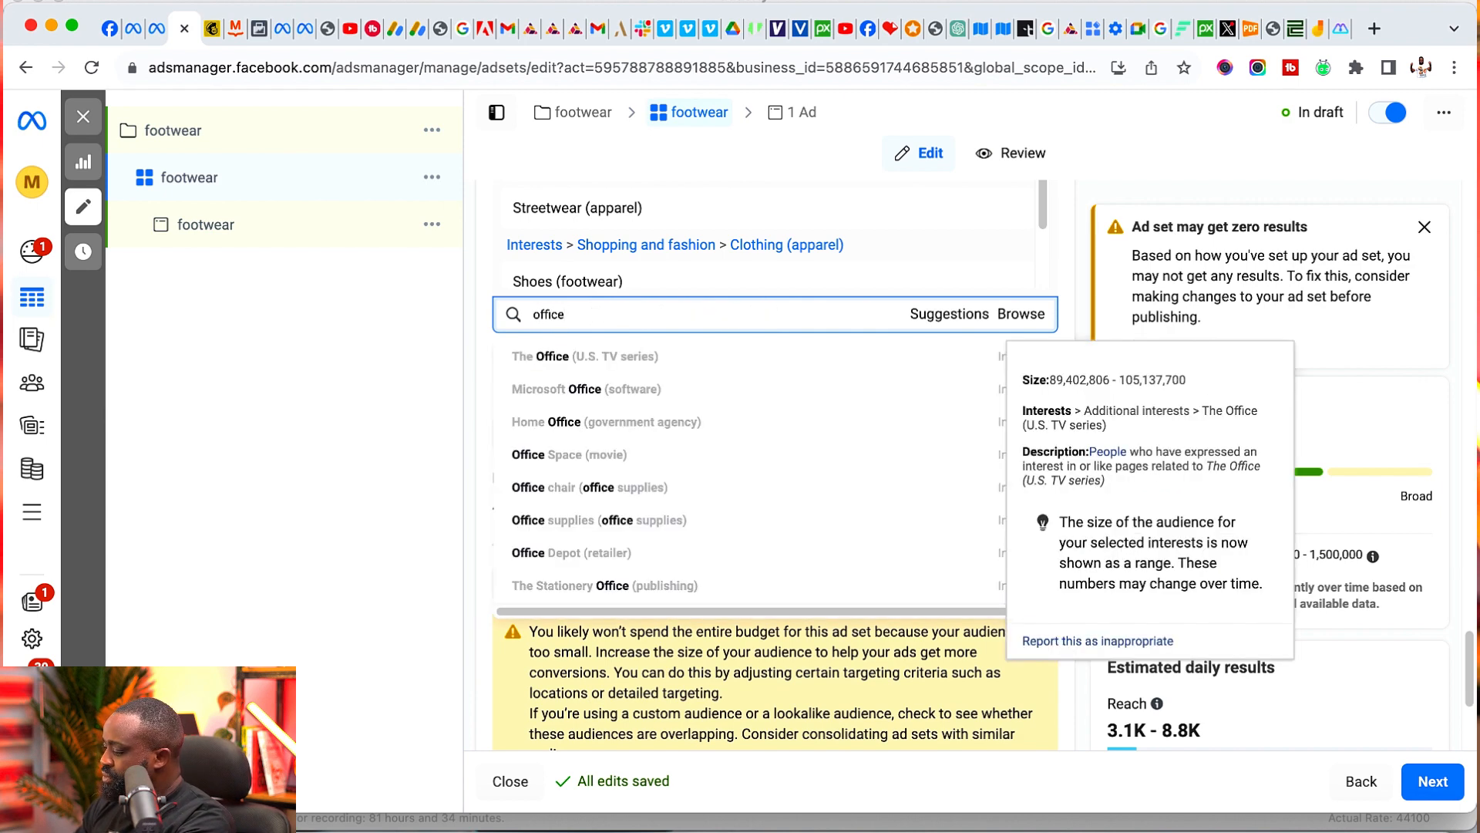
text( wear)
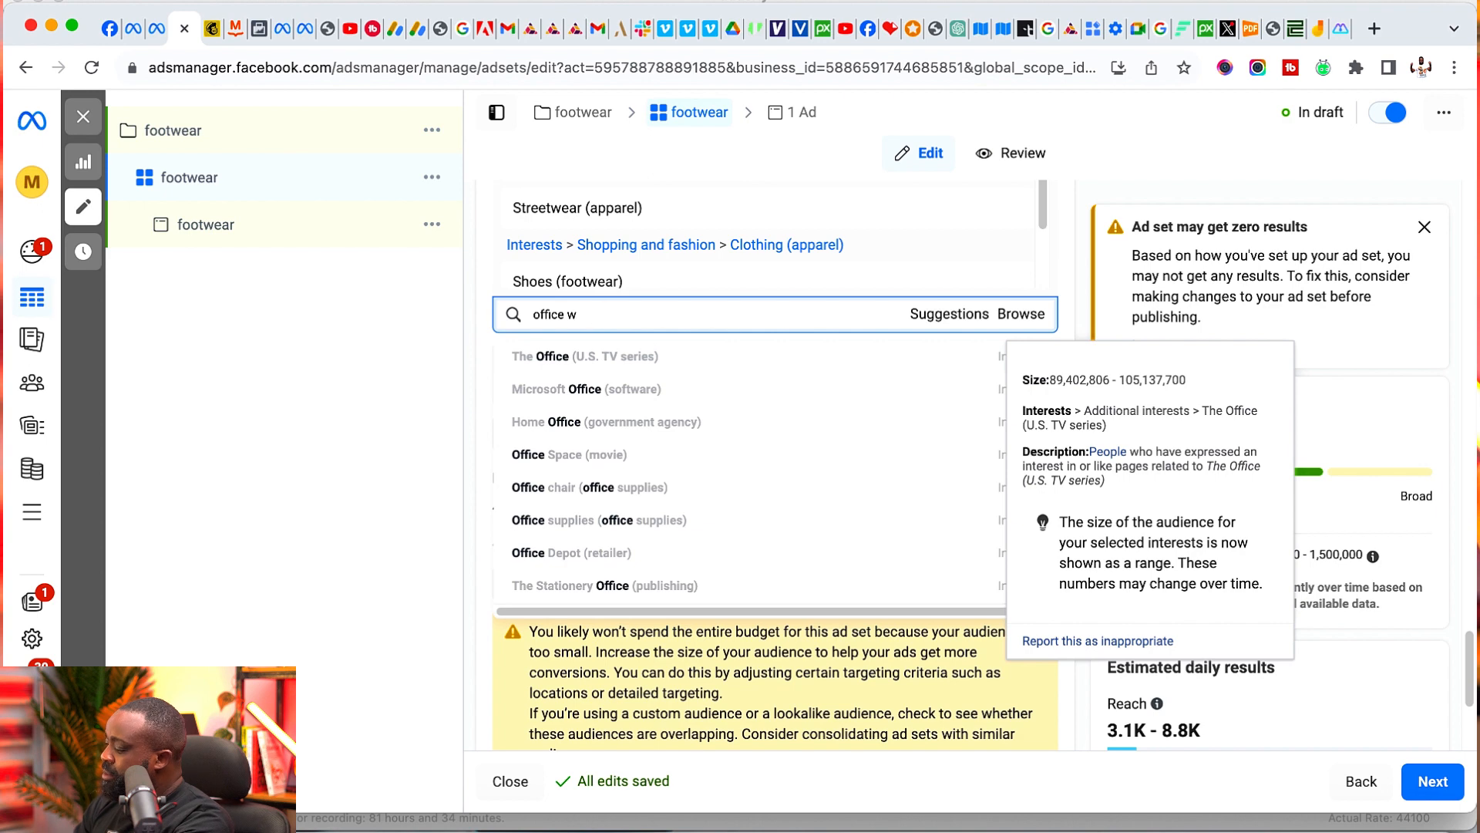
key(BackSpace)
key(BackSpace)
key(BackSpace)
key(BackSpace)
key(BackSpace)
- Search detailed targeting for "formal wear" and add the interest Formal wear (apparel)
text(forma)
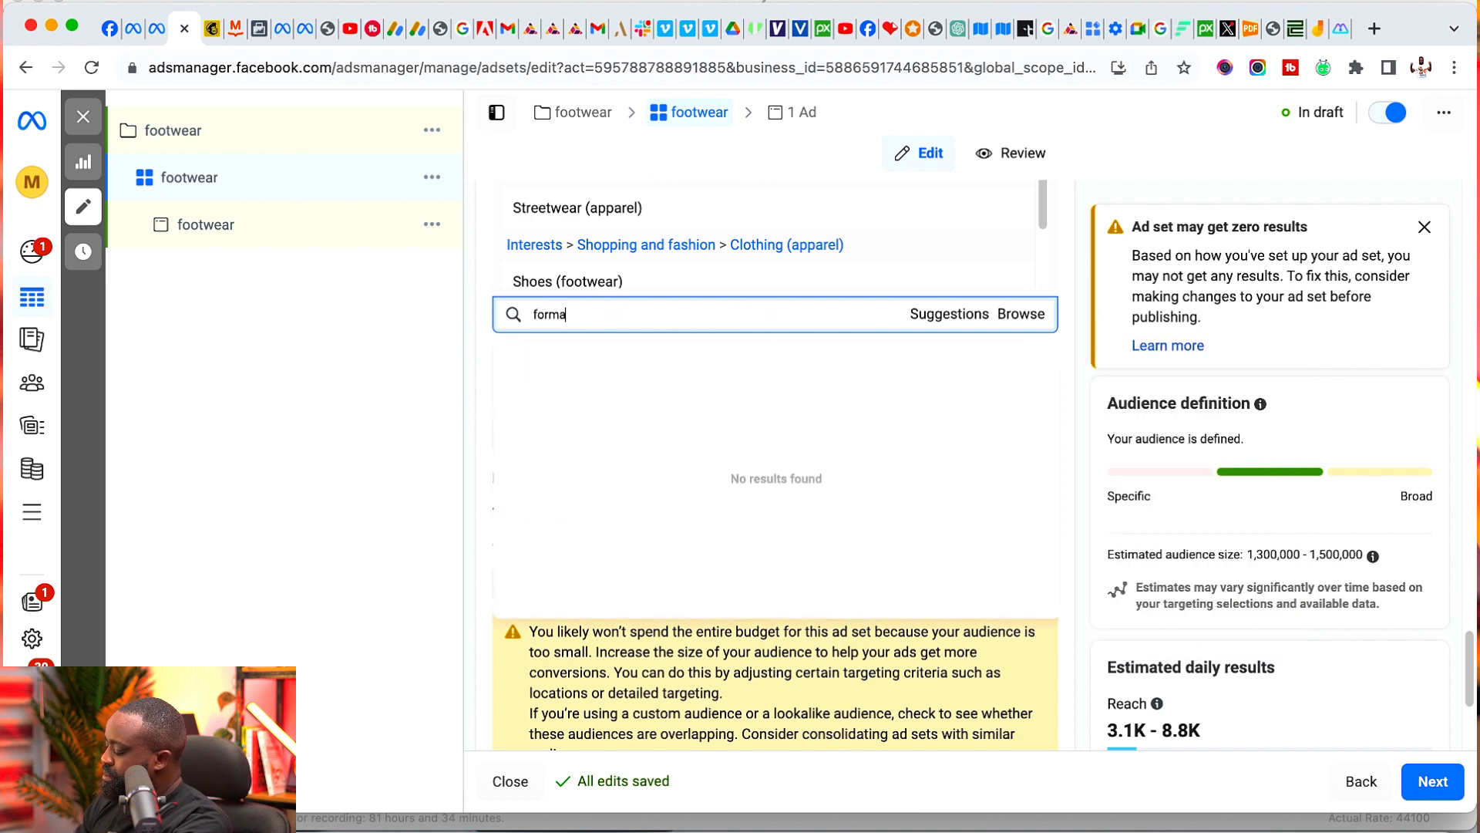
text(l wear)
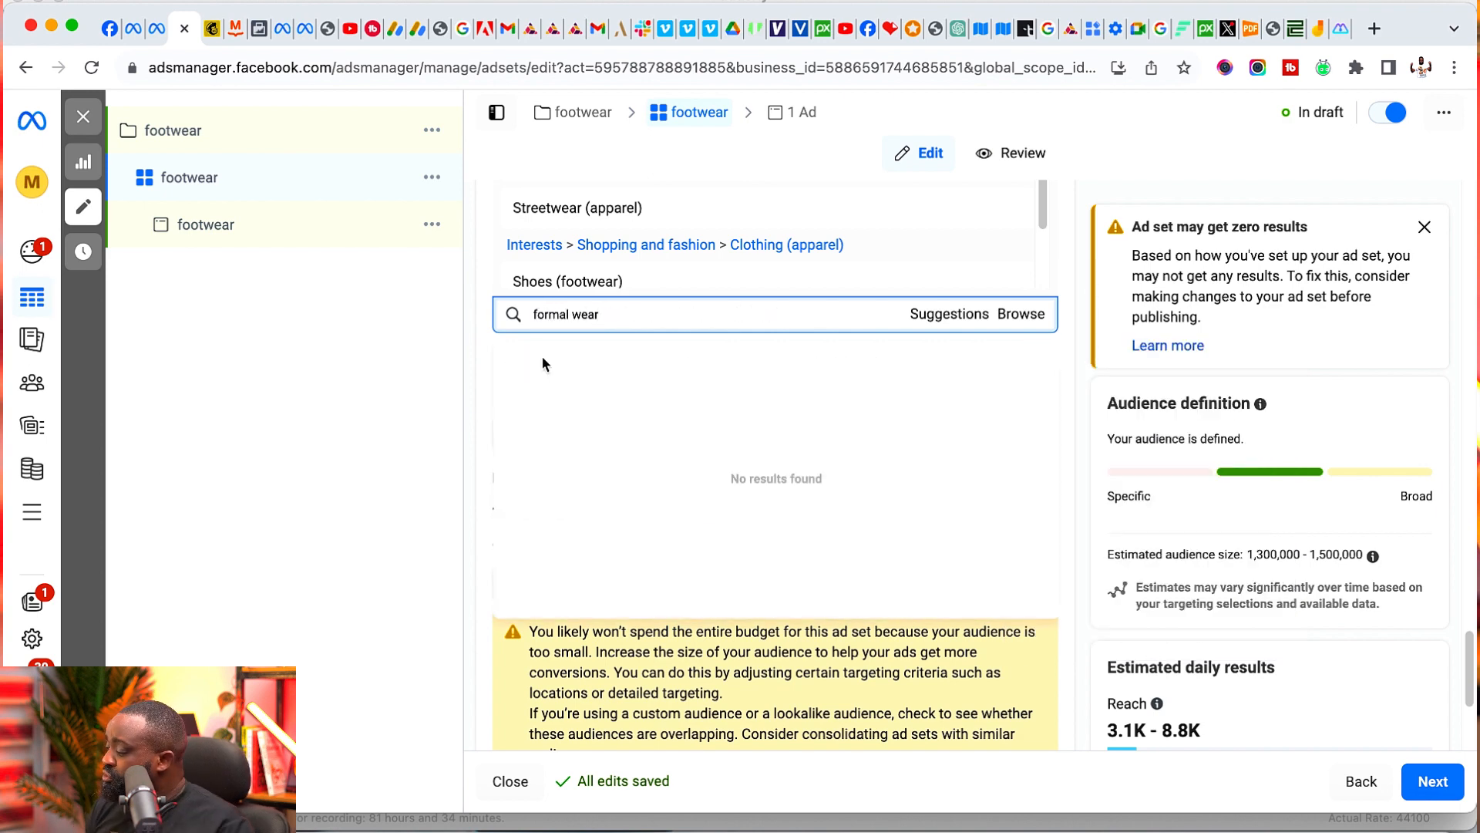
click(545, 362)
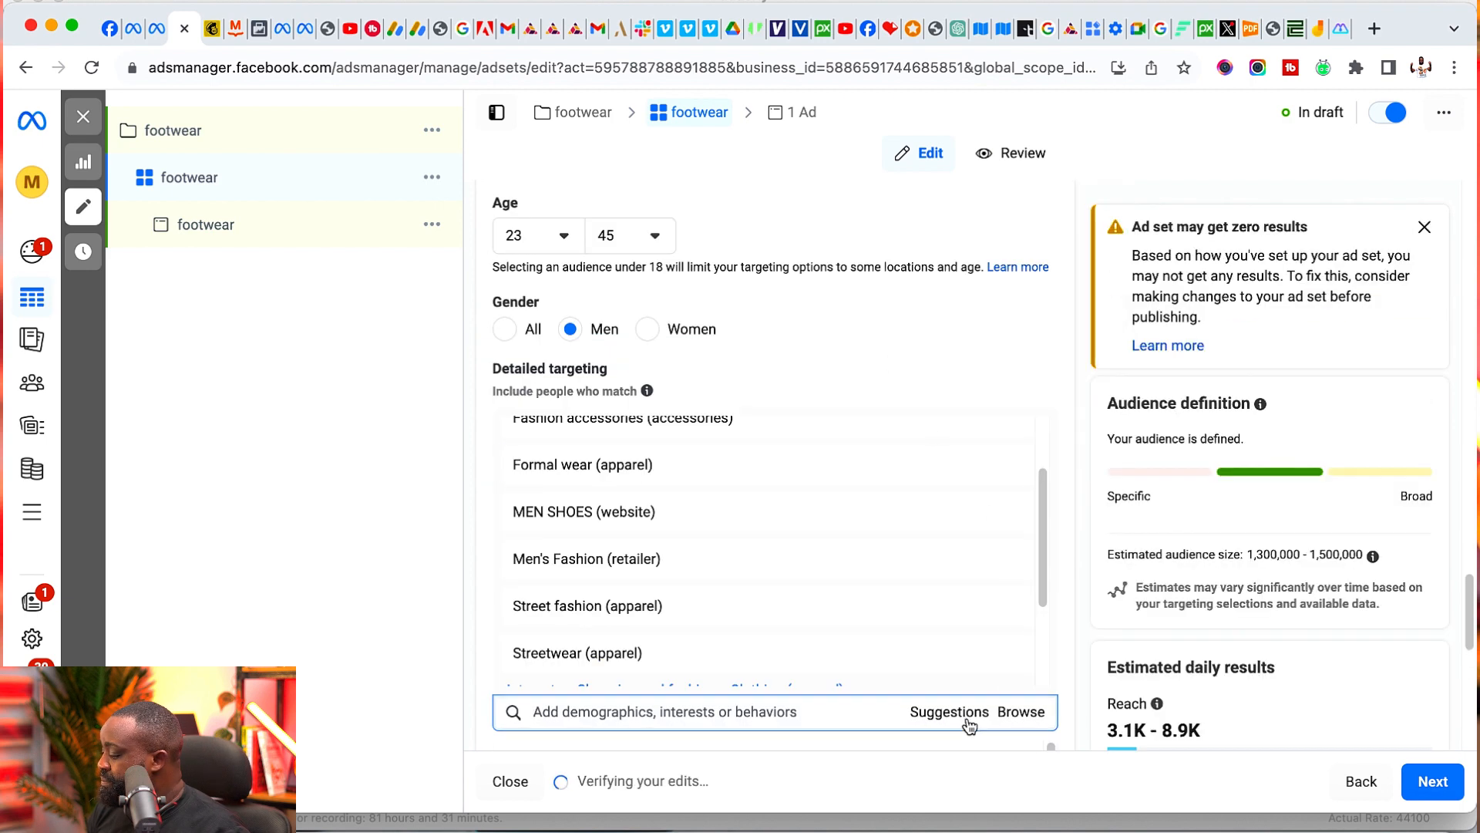
- Look through the suggested detailed targeting options for further fashion interests, then close the suggestions
scroll(856, 399, down, 4)
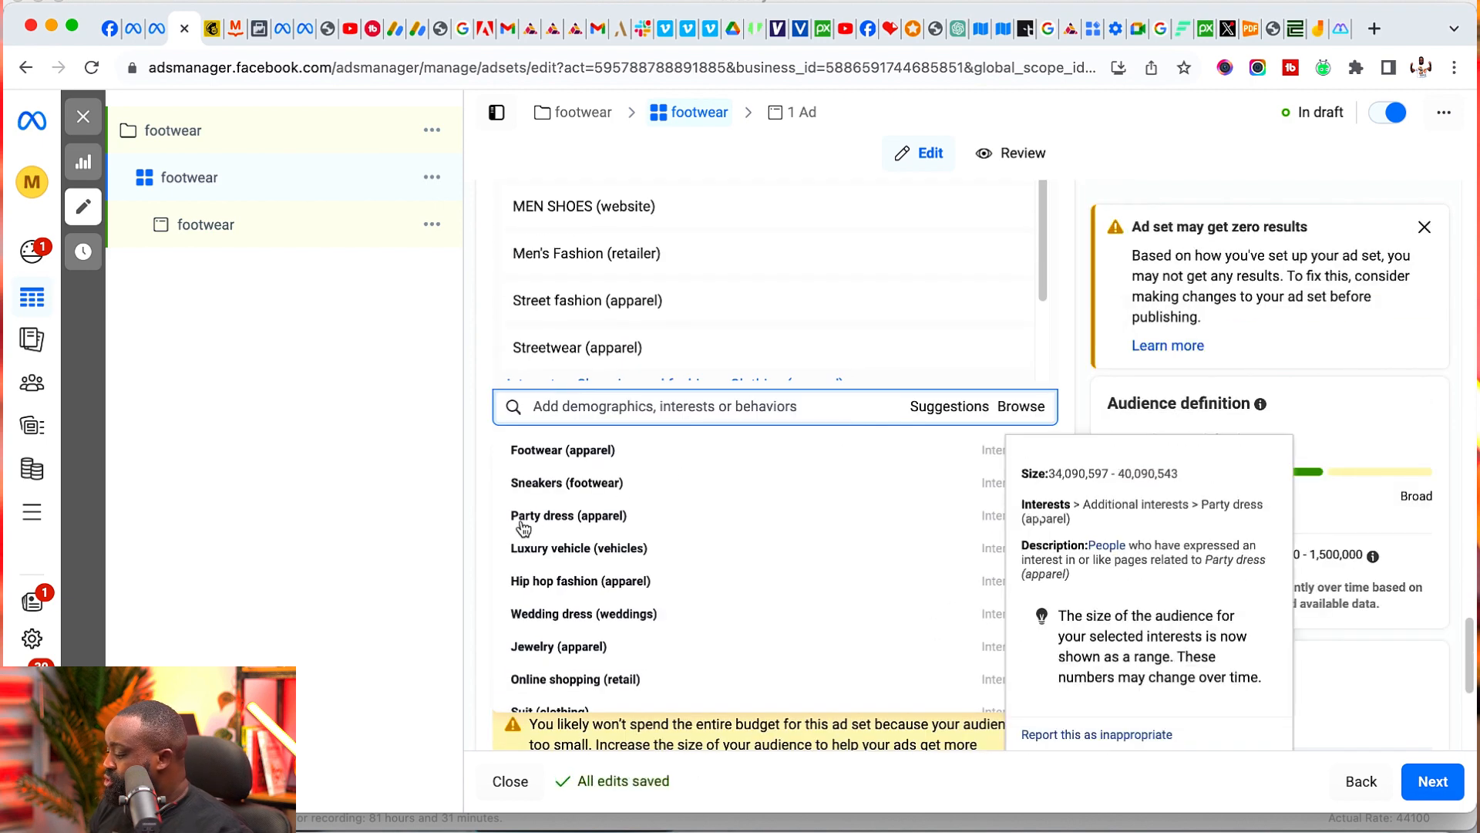
scroll(555, 524, down, 6)
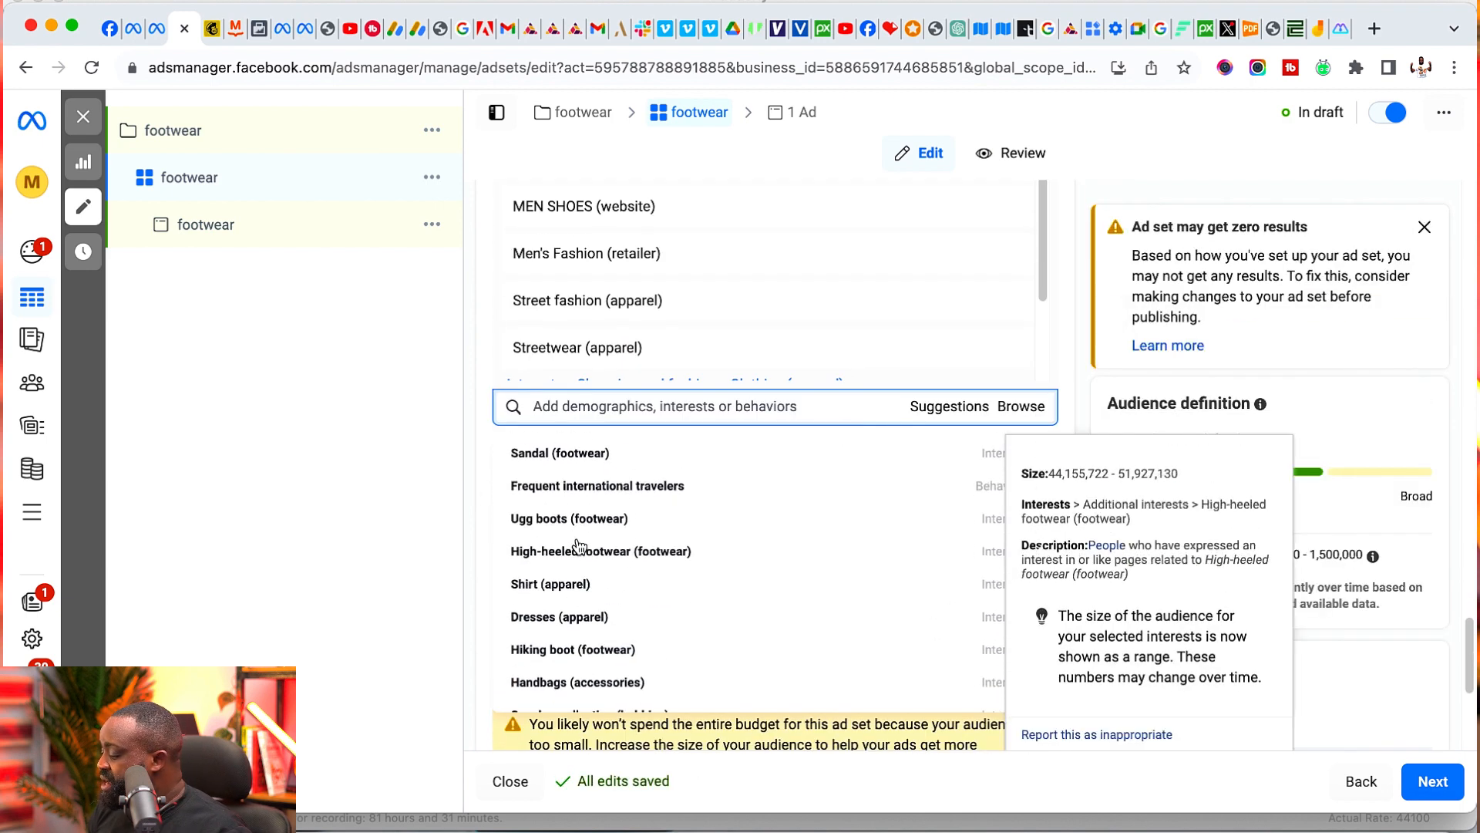
scroll(594, 532, up, 2)
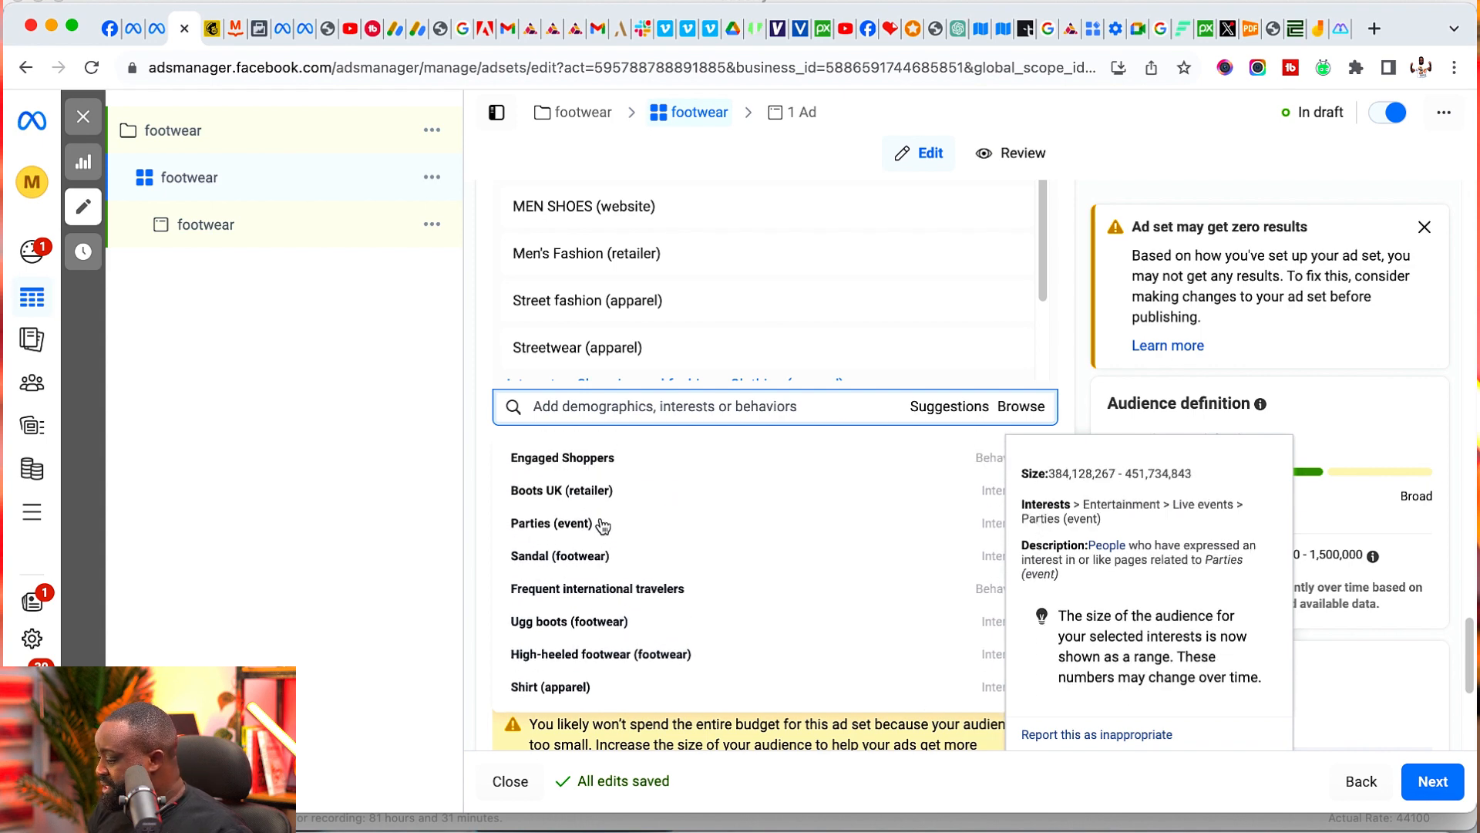
scroll(603, 523, down, 3)
scroll(604, 522, down, 3)
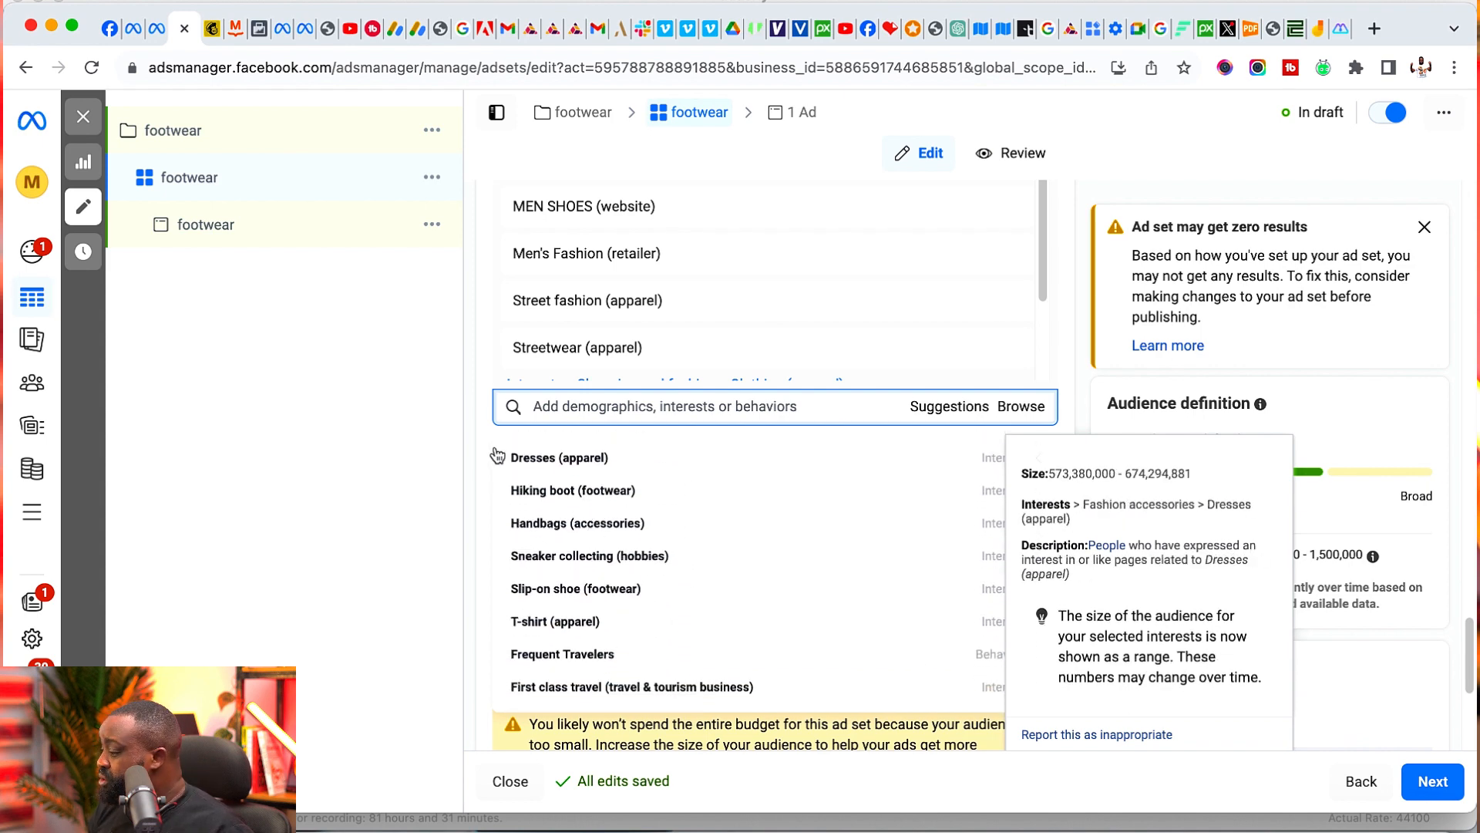
click(481, 409)
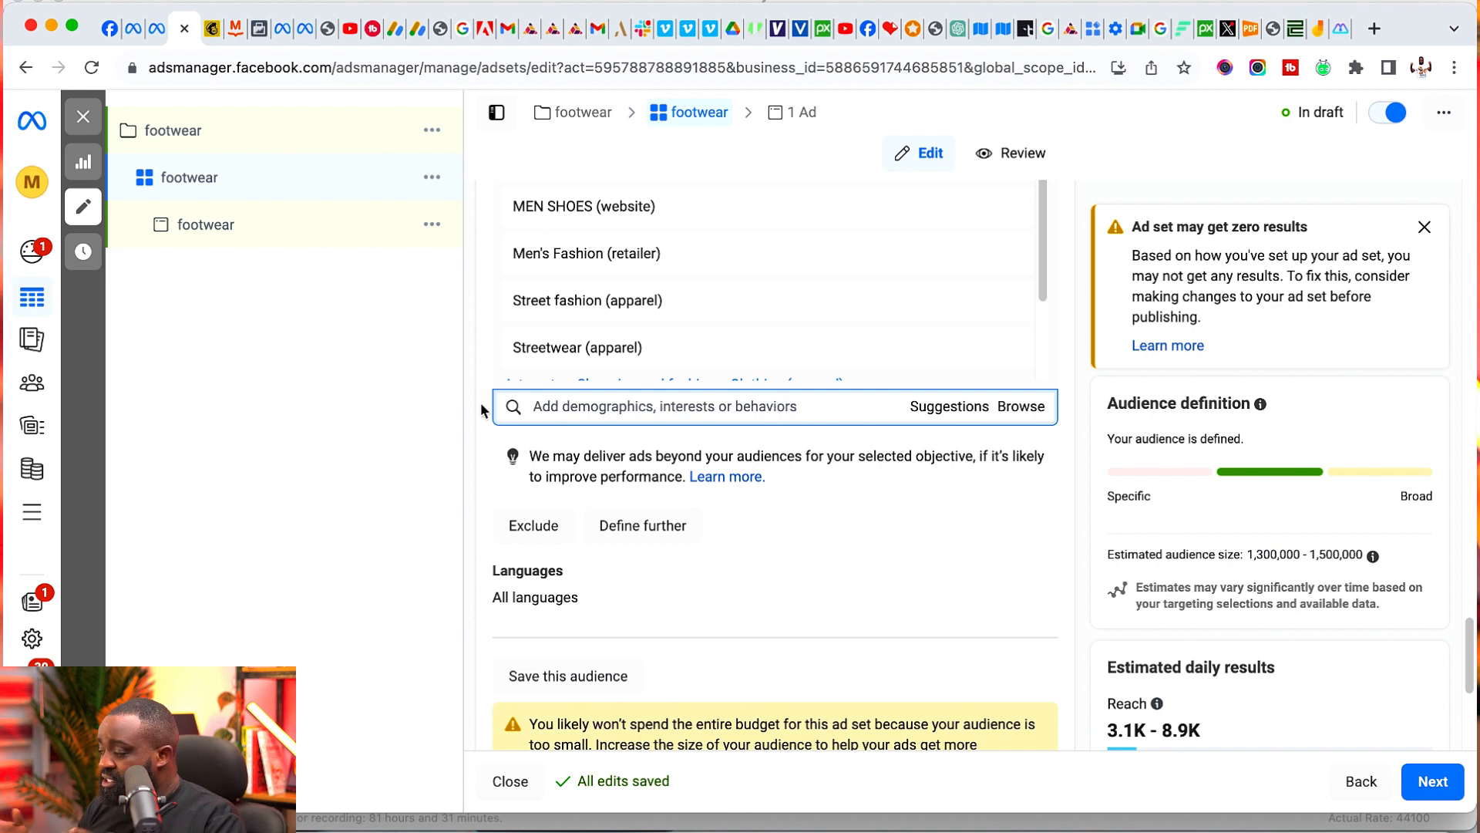
- Exclude Audience Network native, banner and interstitial, Audience Network rewarded videos, Messenger inbox and Messenger Stories from the ad set's placements
scroll(626, 486, down, 5)
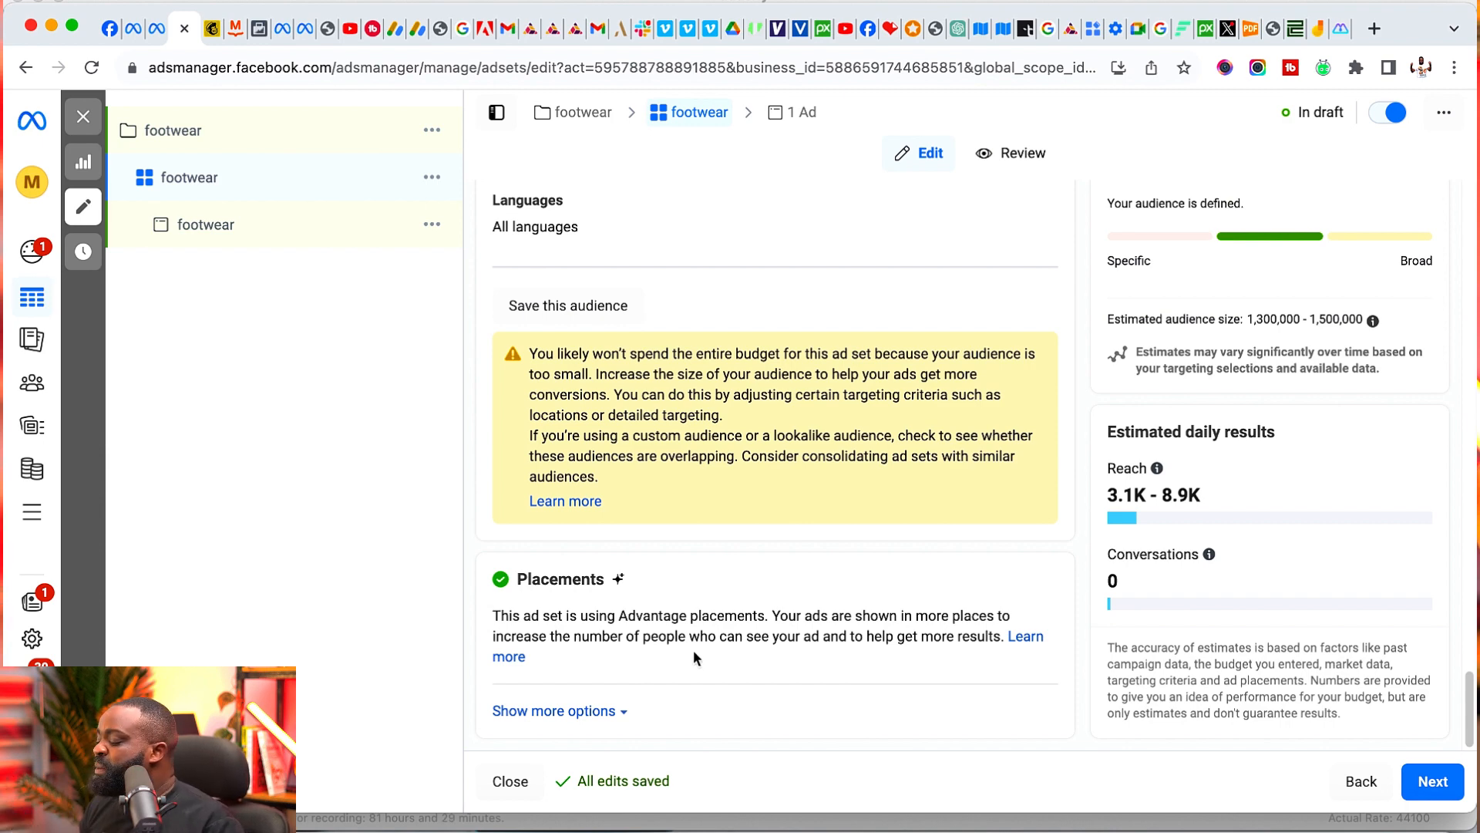
click(595, 711)
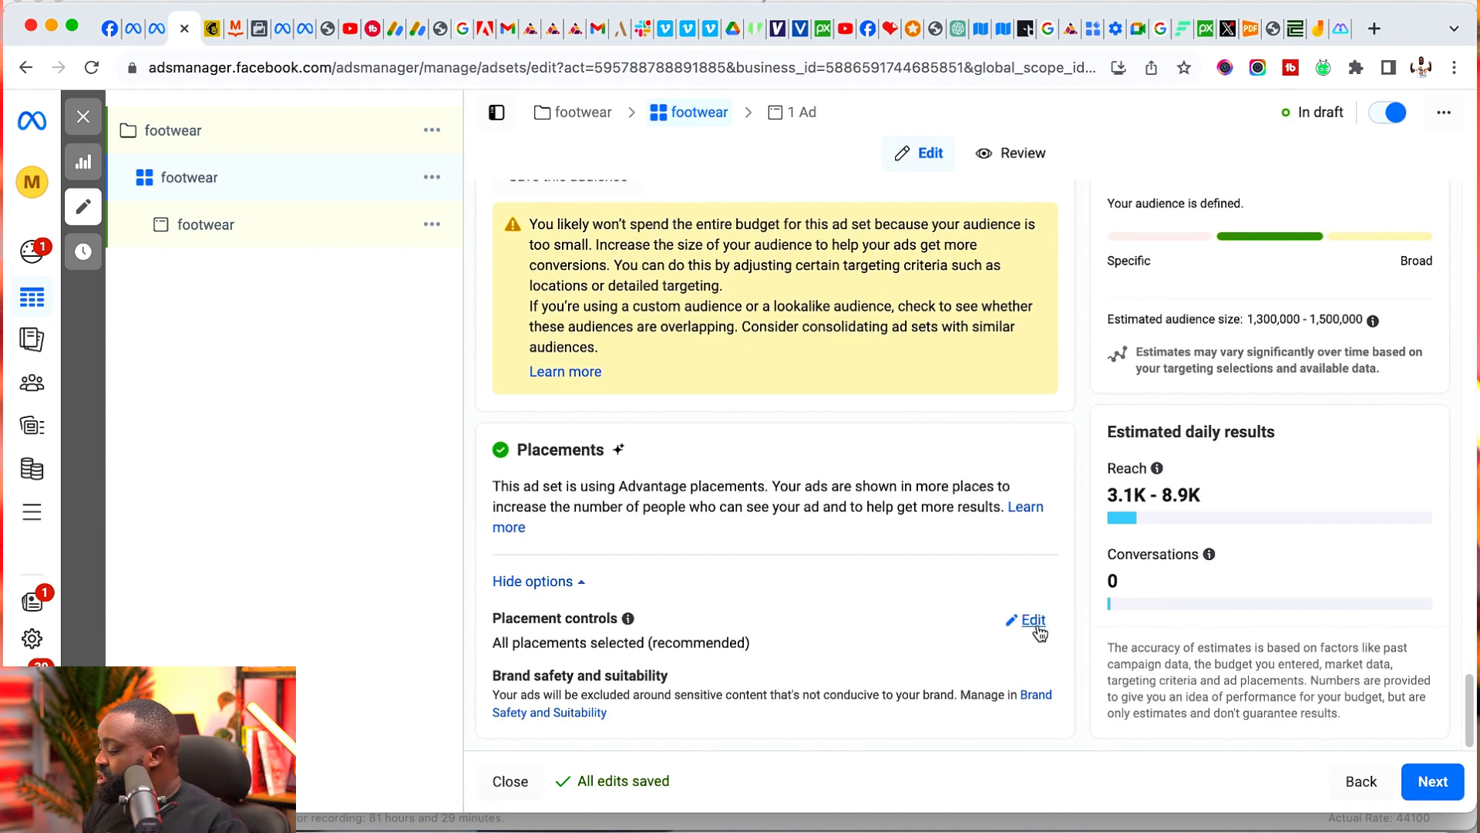
click(1033, 619)
scroll(680, 632, down, 4)
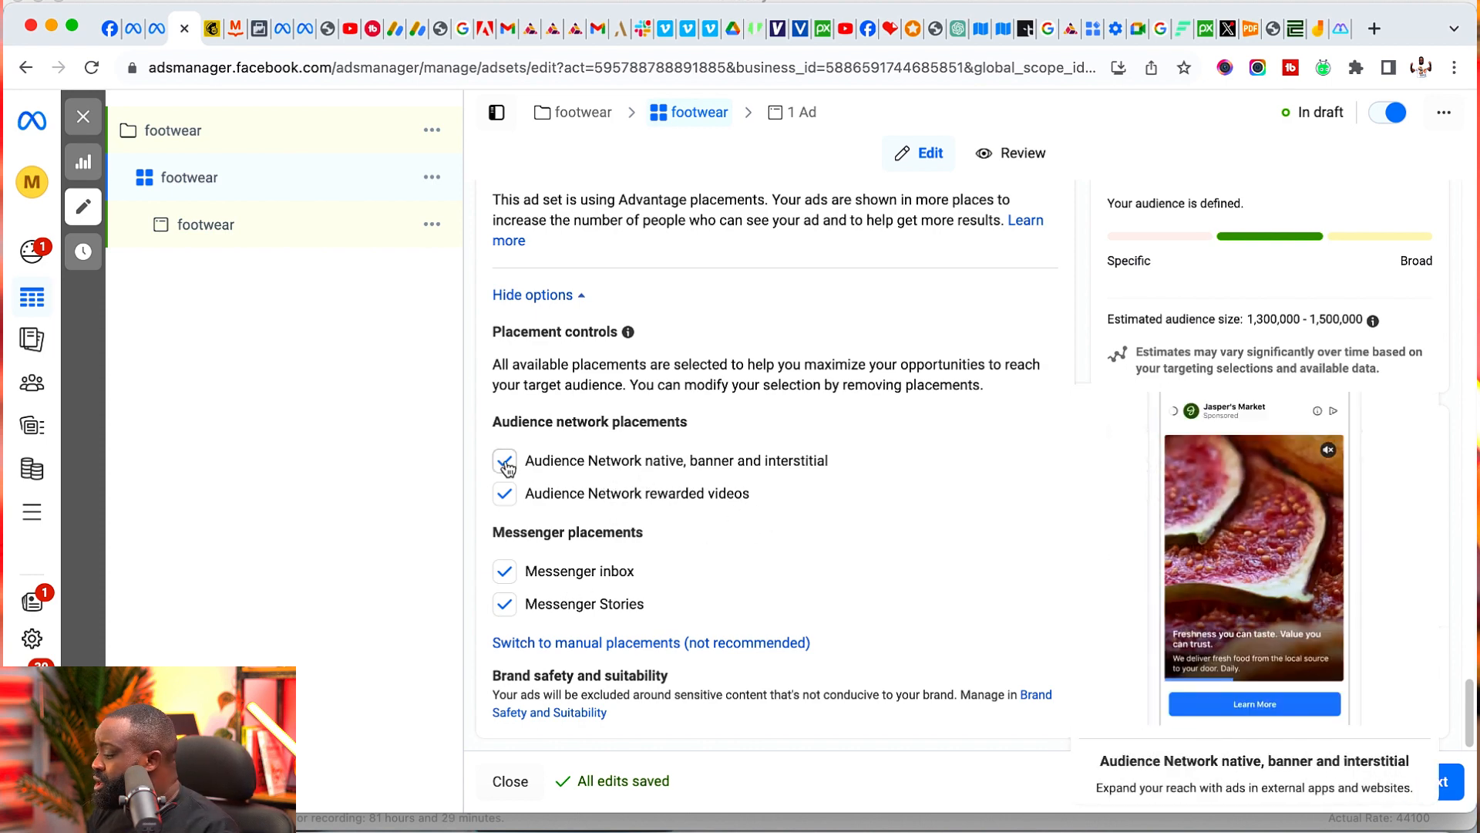
click(505, 494)
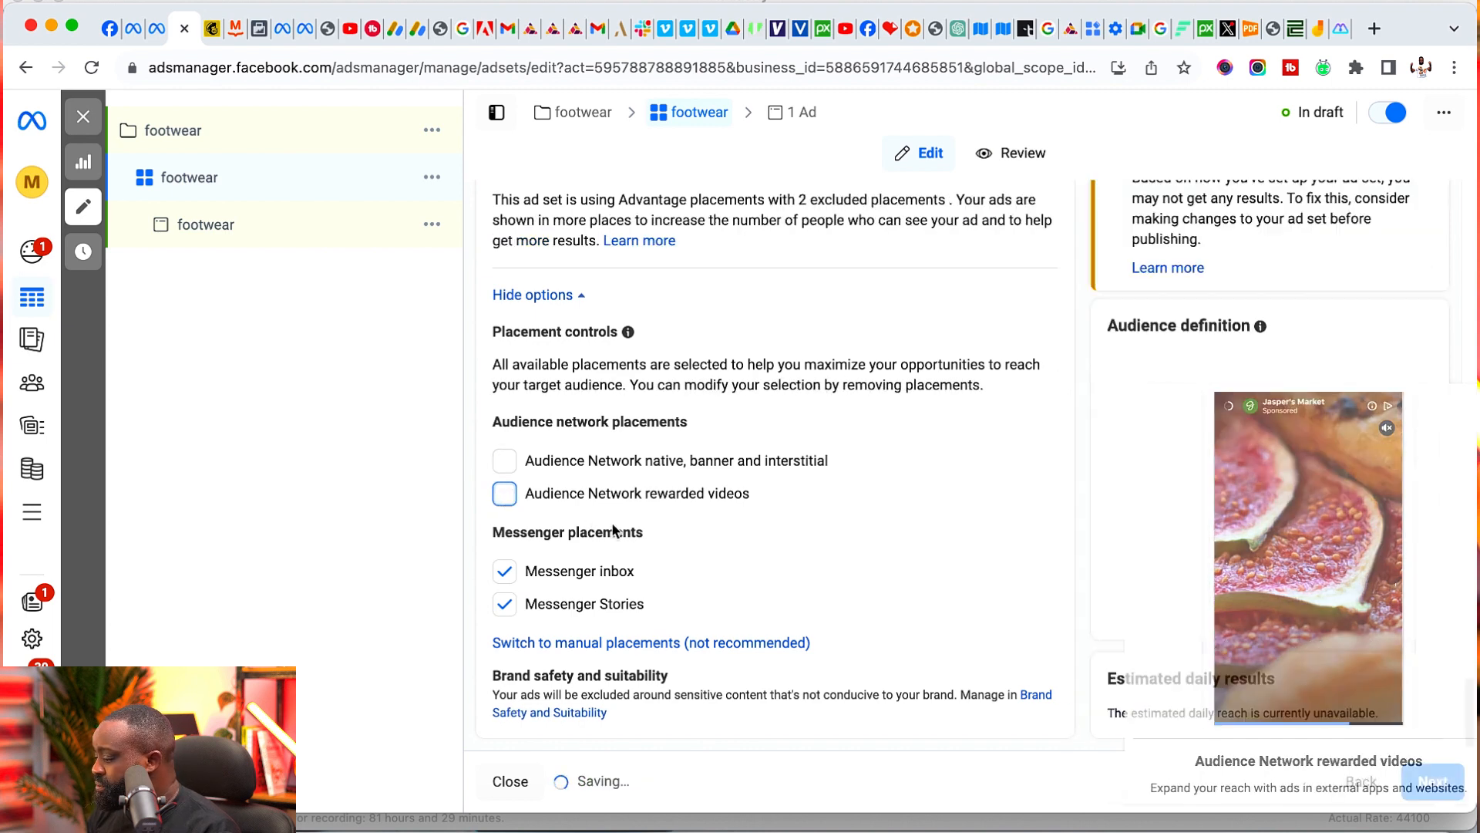
click(506, 572)
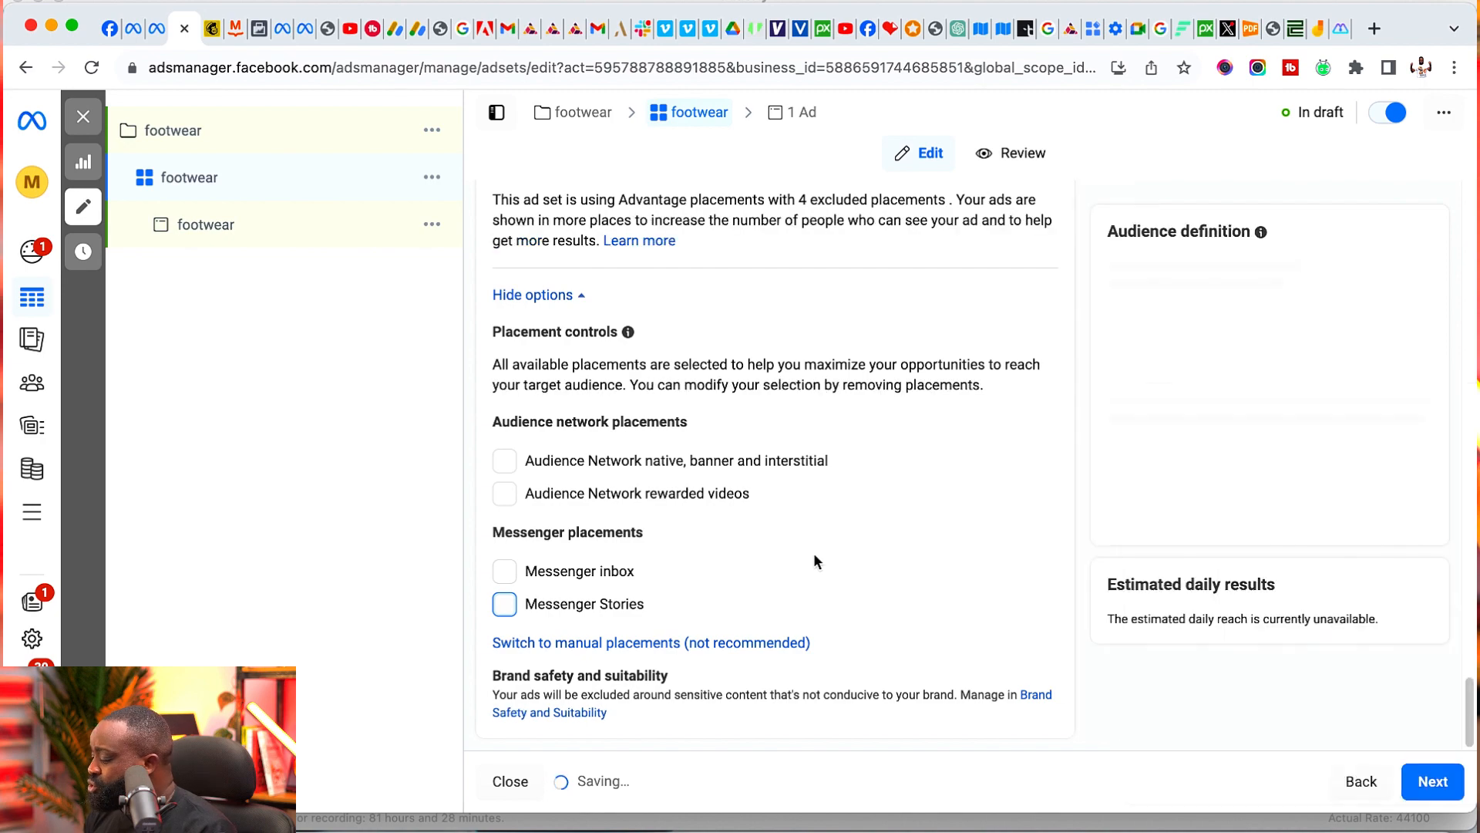
mouse_move(822, 492)
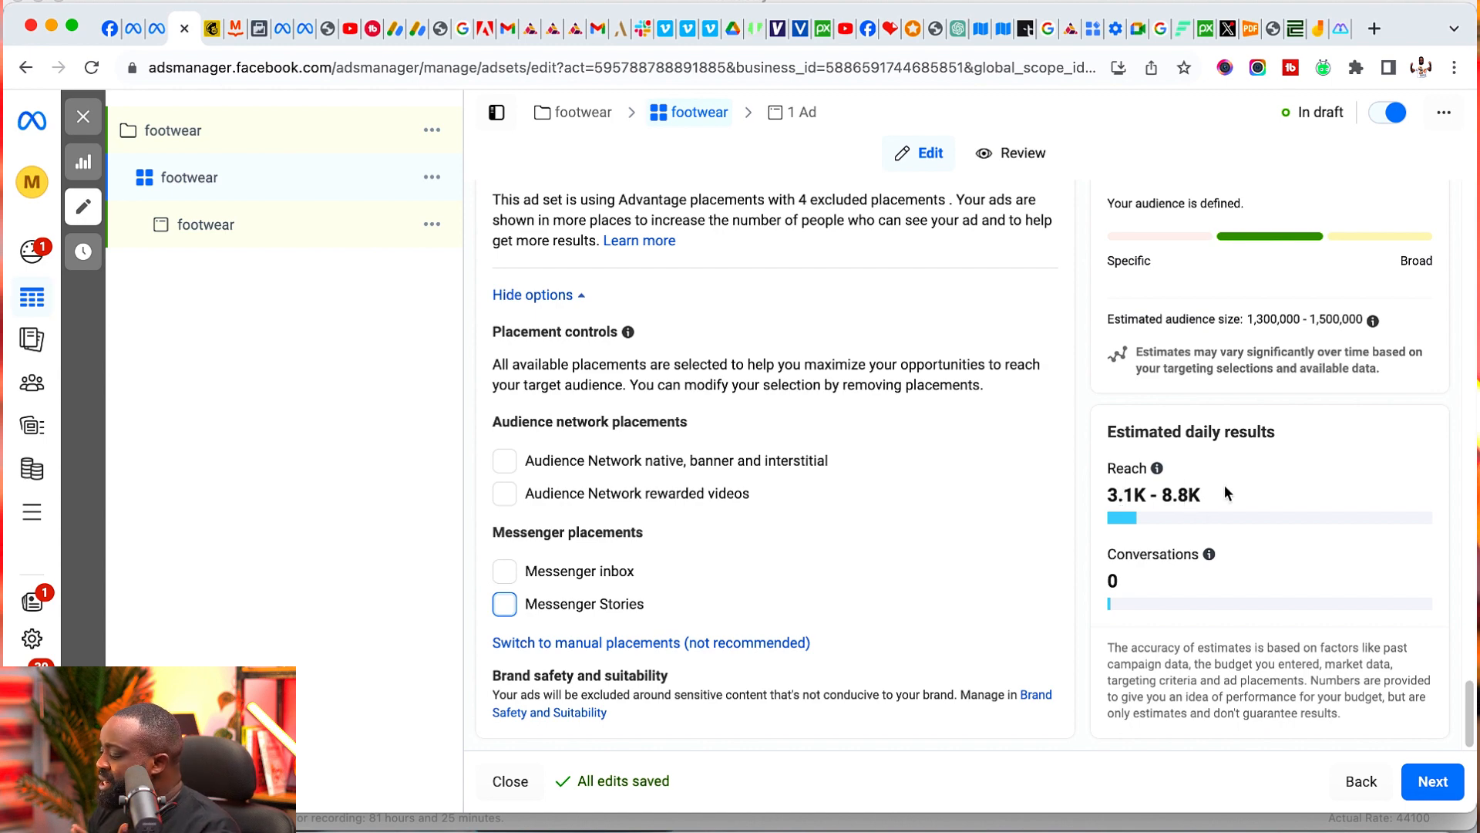
scroll(860, 449, up, 2)
scroll(771, 432, down, 2)
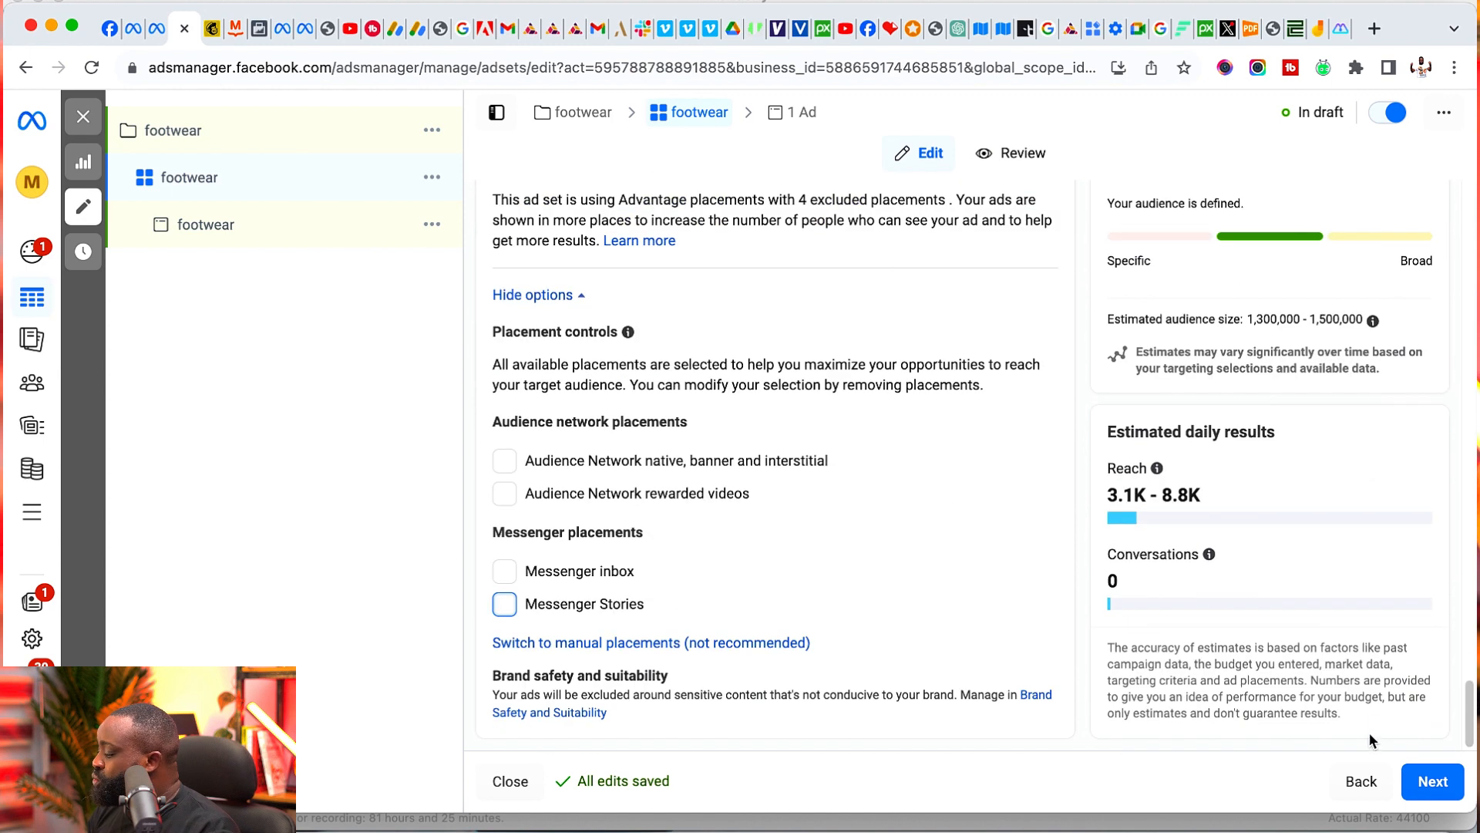
click(1421, 783)
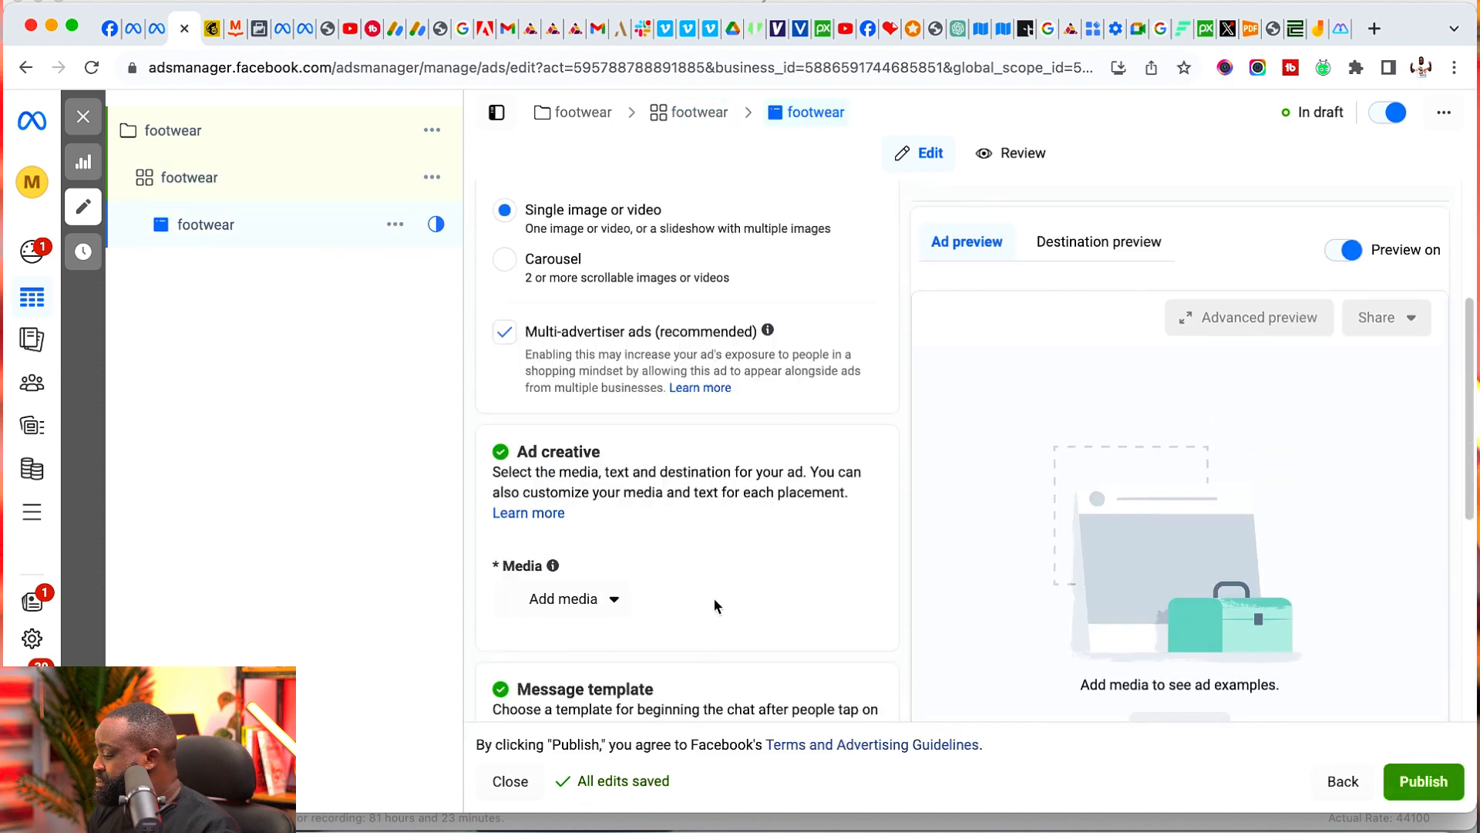
scroll(708, 337, up, 2)
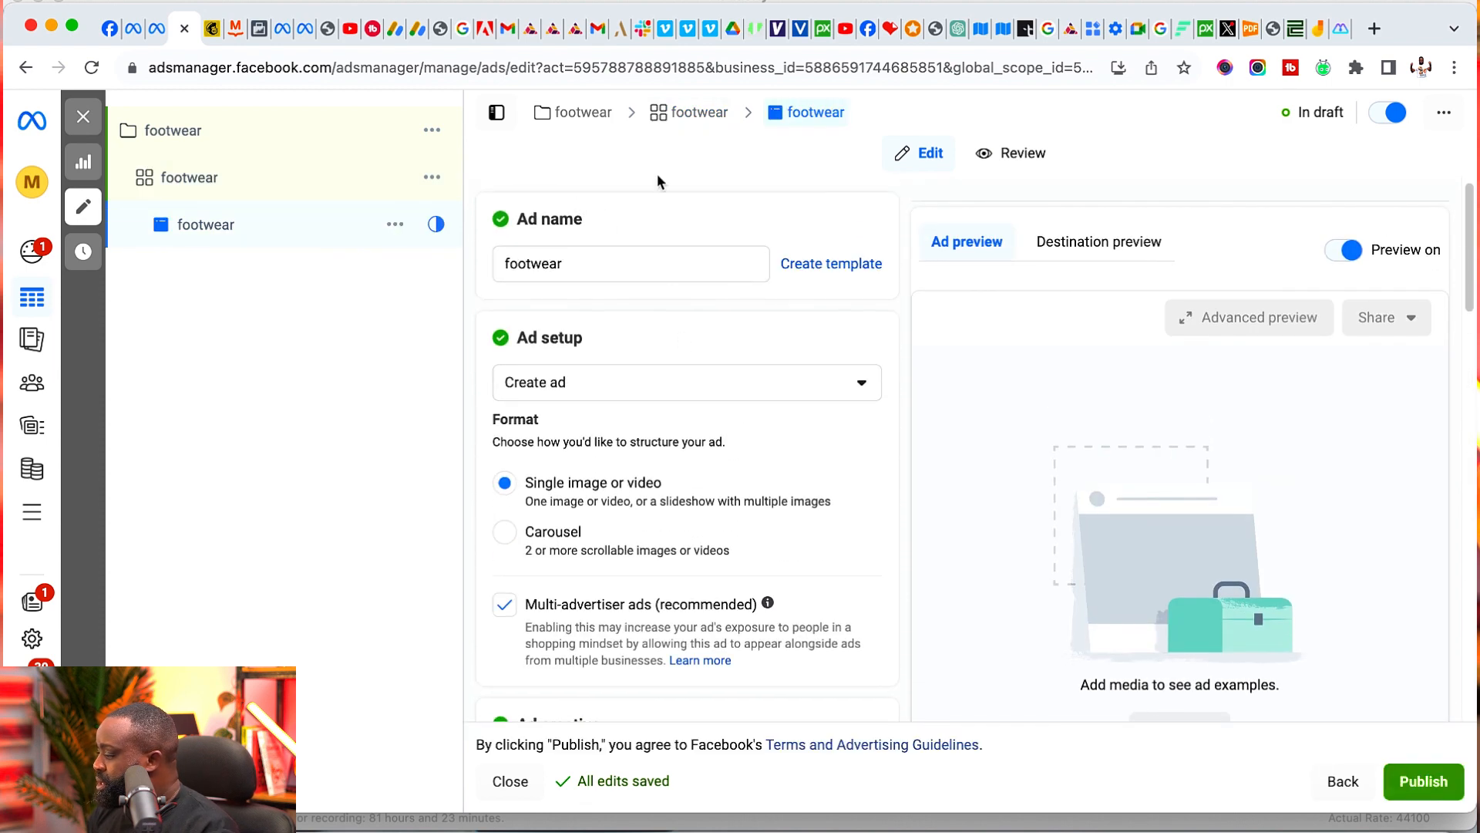
click(698, 114)
- Switch the footwear ad set from Advantage placements to manual placements
scroll(751, 490, down, 15)
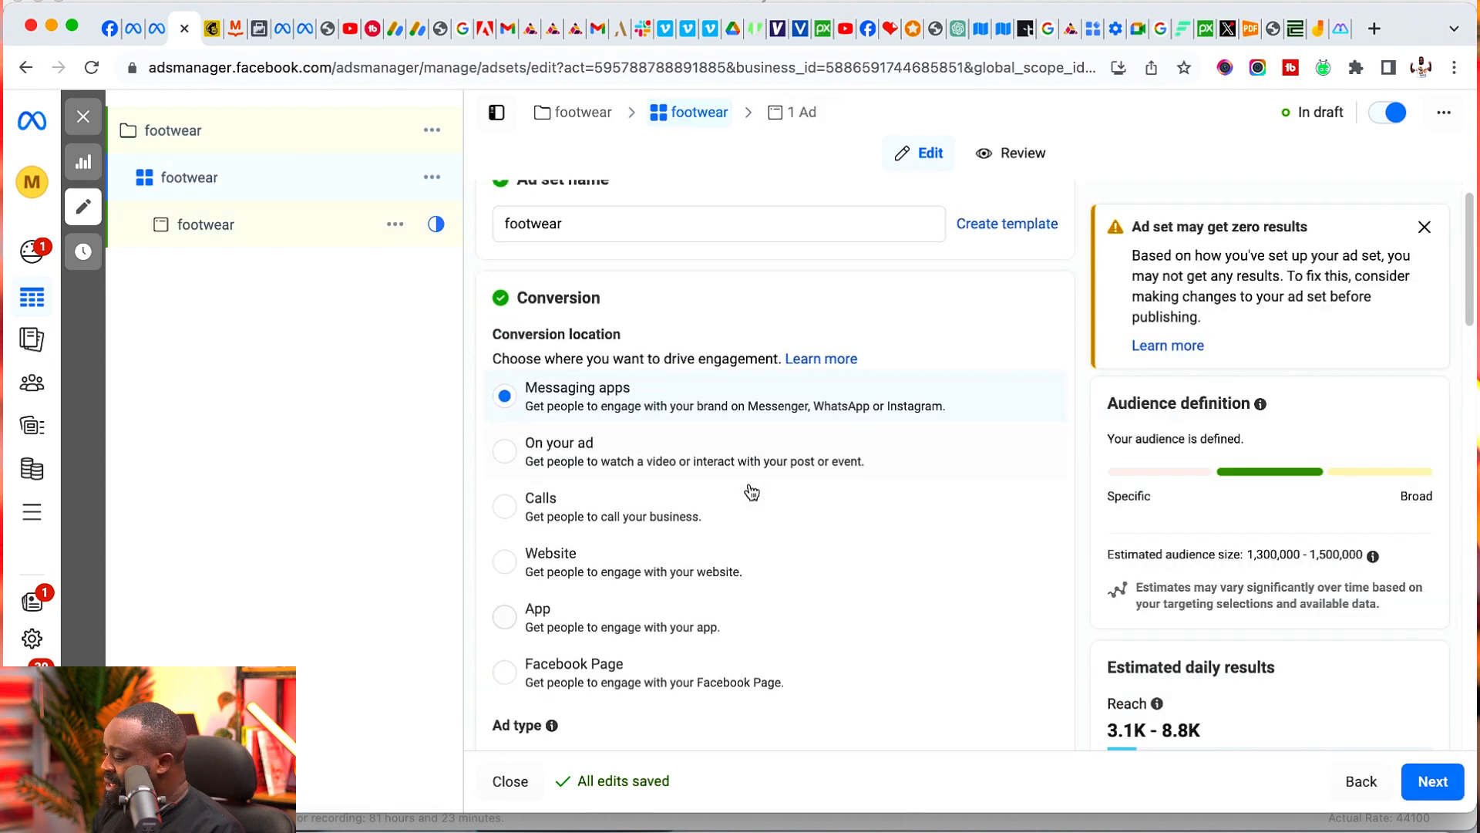
scroll(746, 481, down, 8)
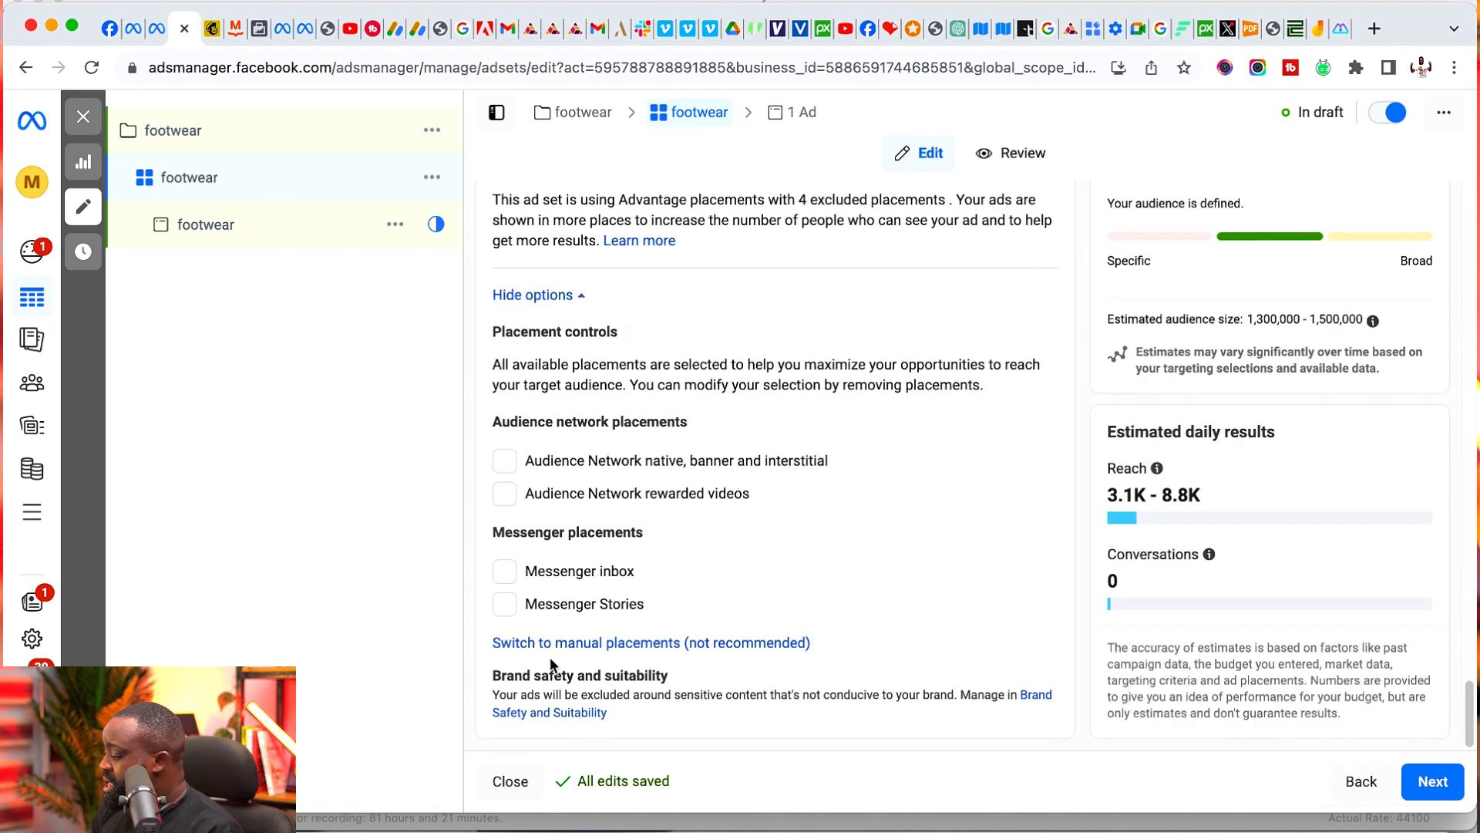
click(664, 643)
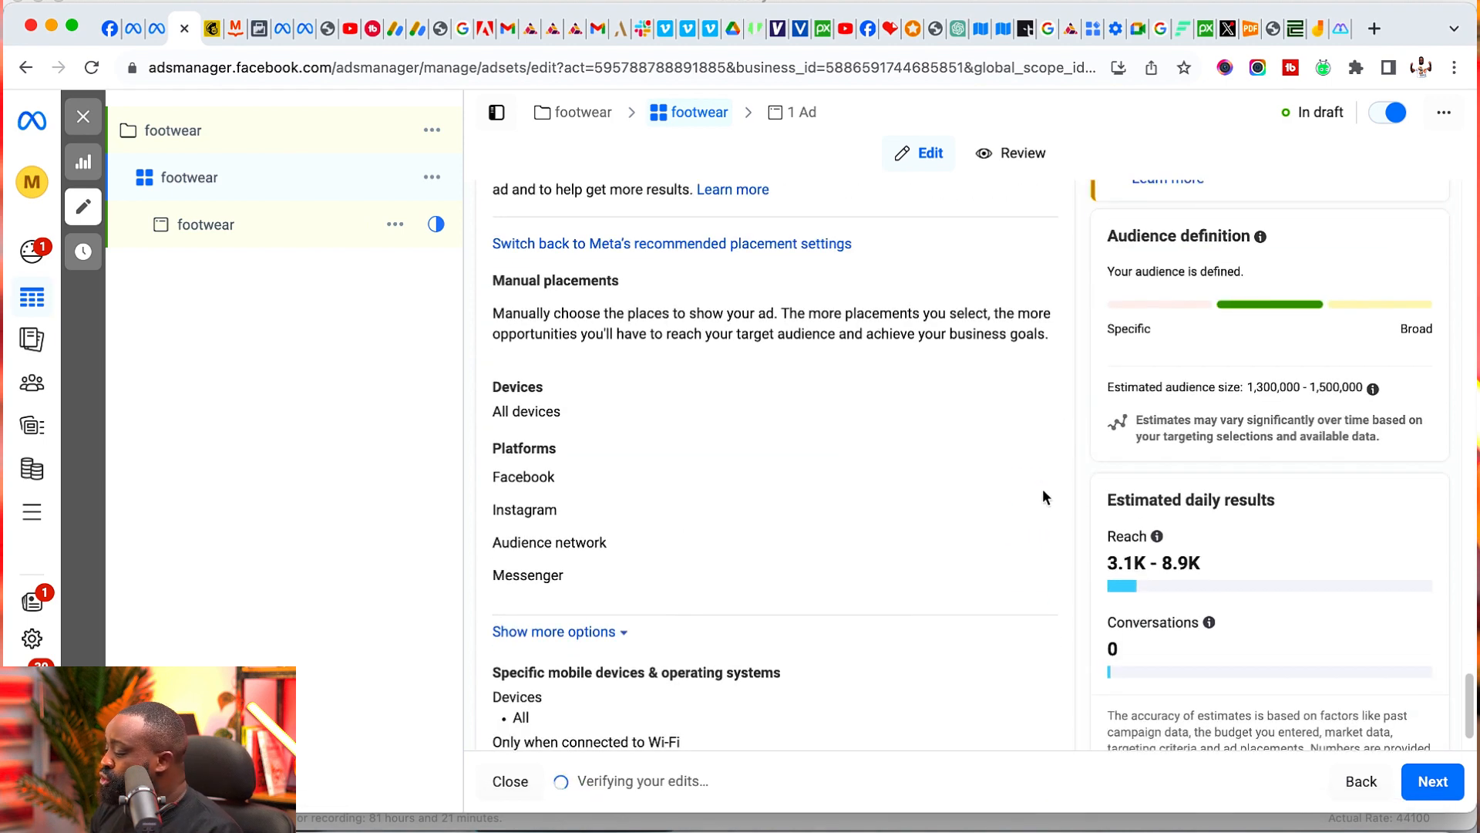
- Deselect all Facebook placements in the manual placement settings
click(1033, 479)
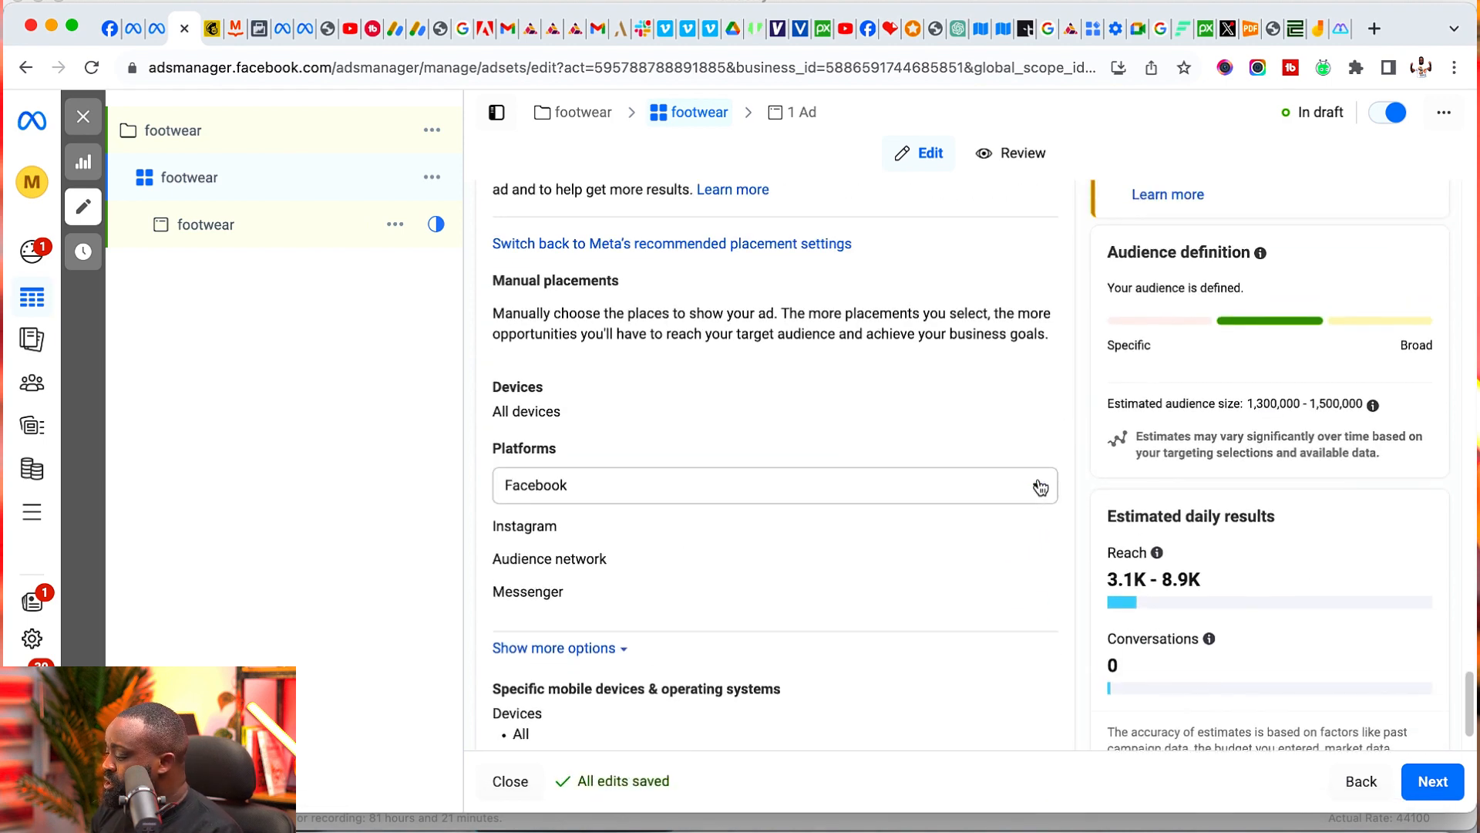
click(926, 495)
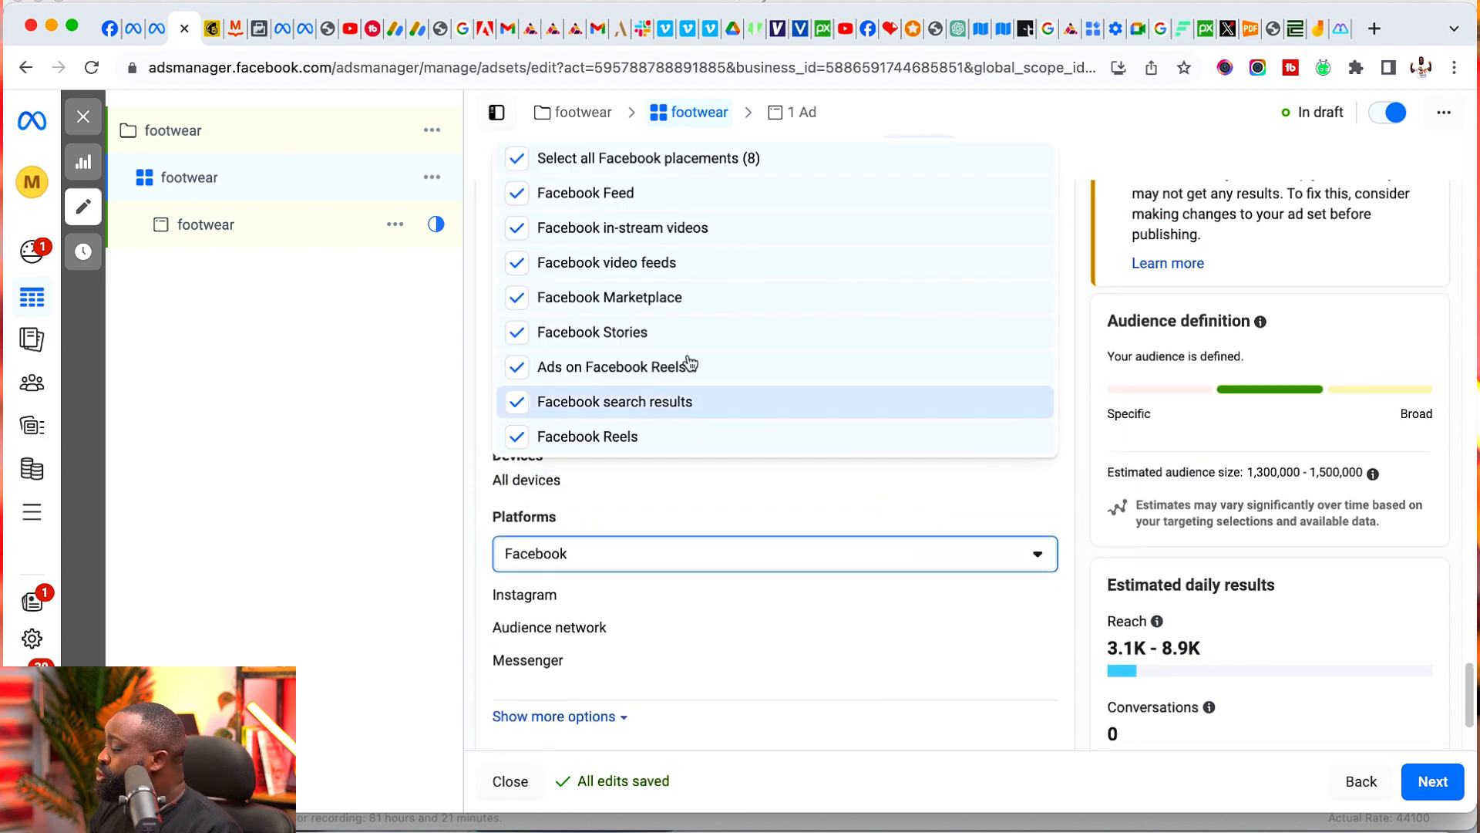
click(518, 159)
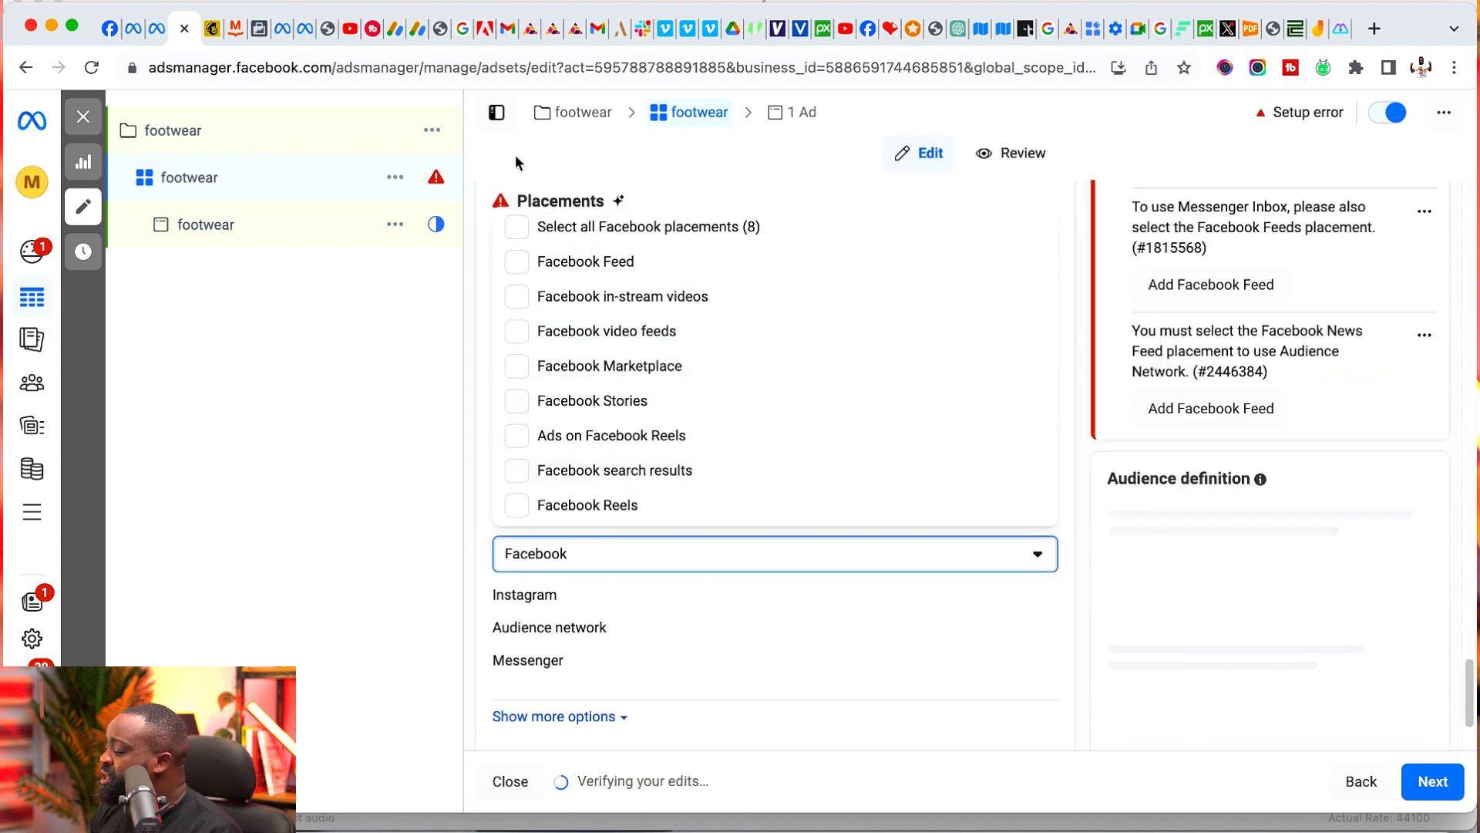
click(1057, 579)
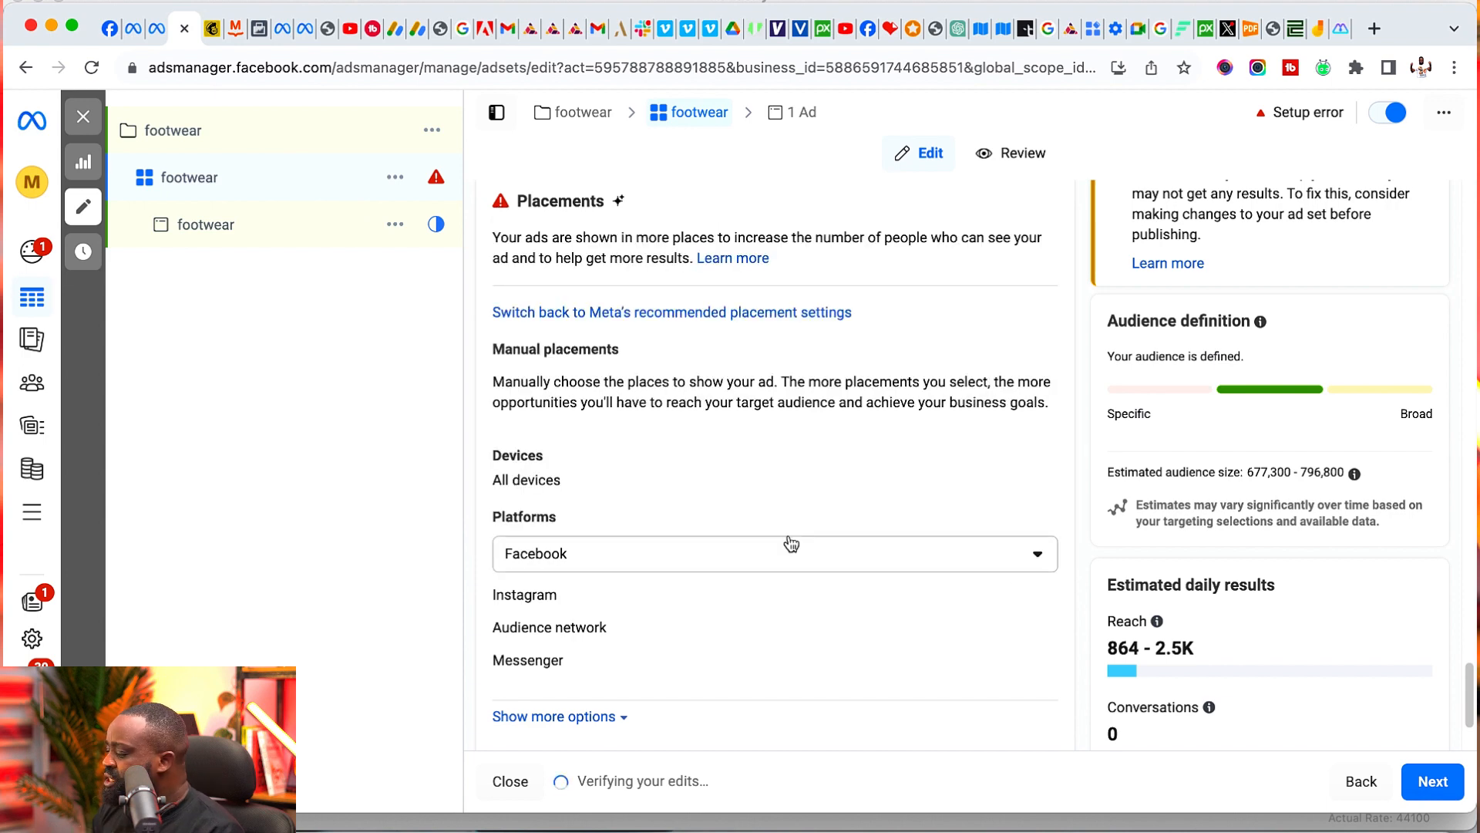
- Check the manual placement settings for Instagram and deselect all Messenger placements
scroll(675, 530, down, 2)
scroll(675, 530, down, 1)
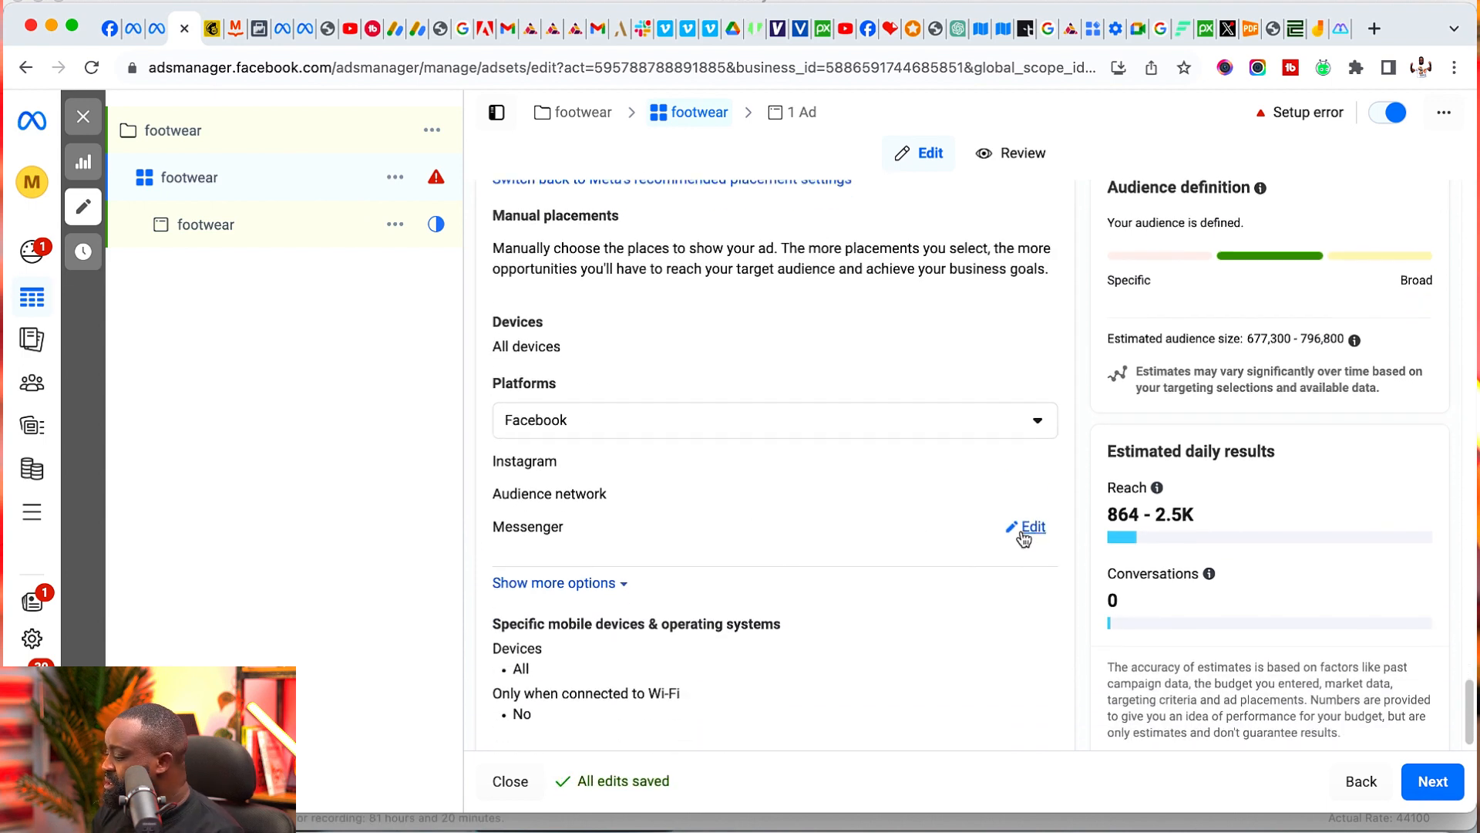
click(1023, 467)
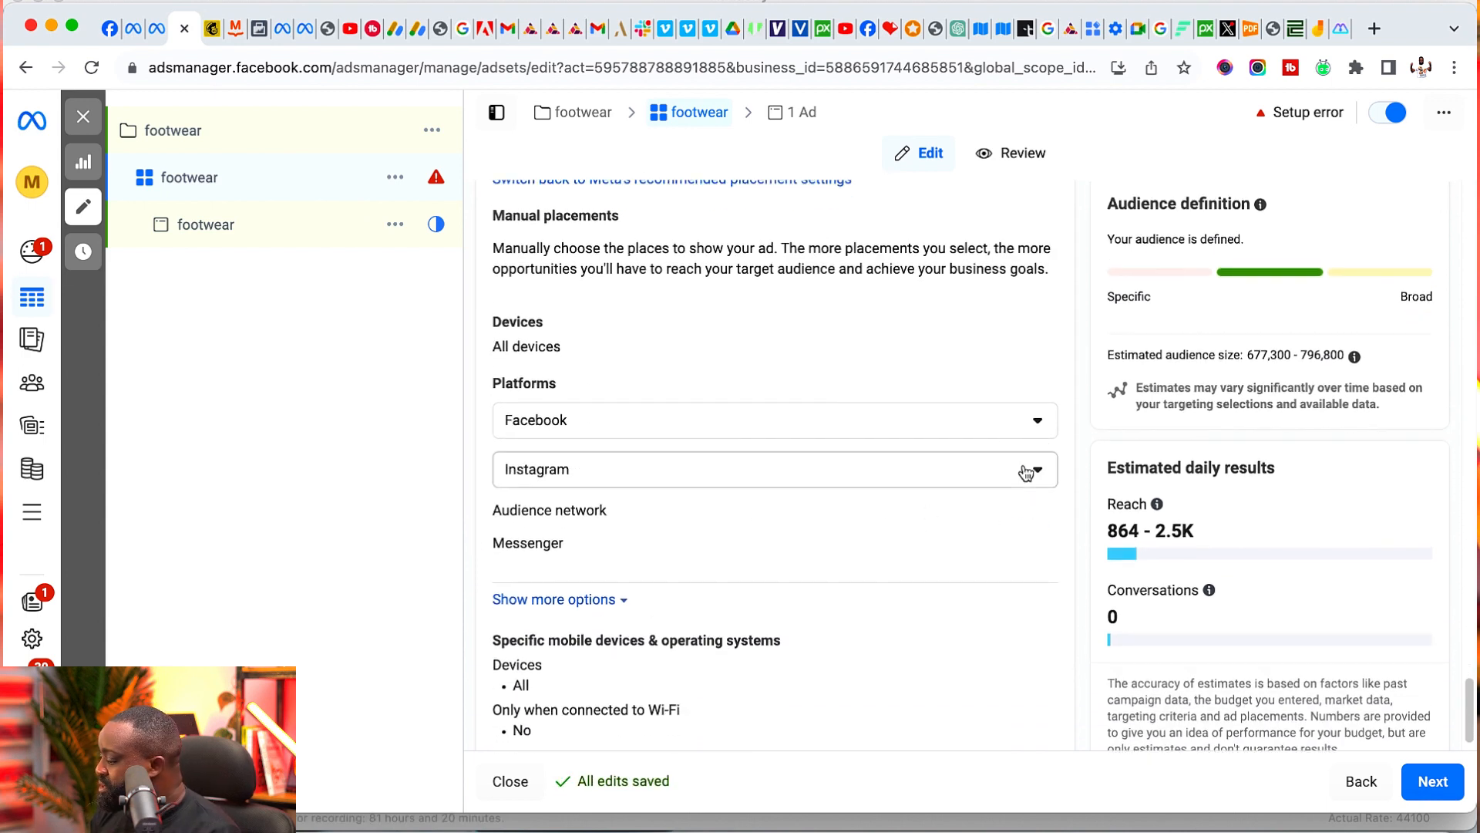
click(1036, 470)
click(1037, 470)
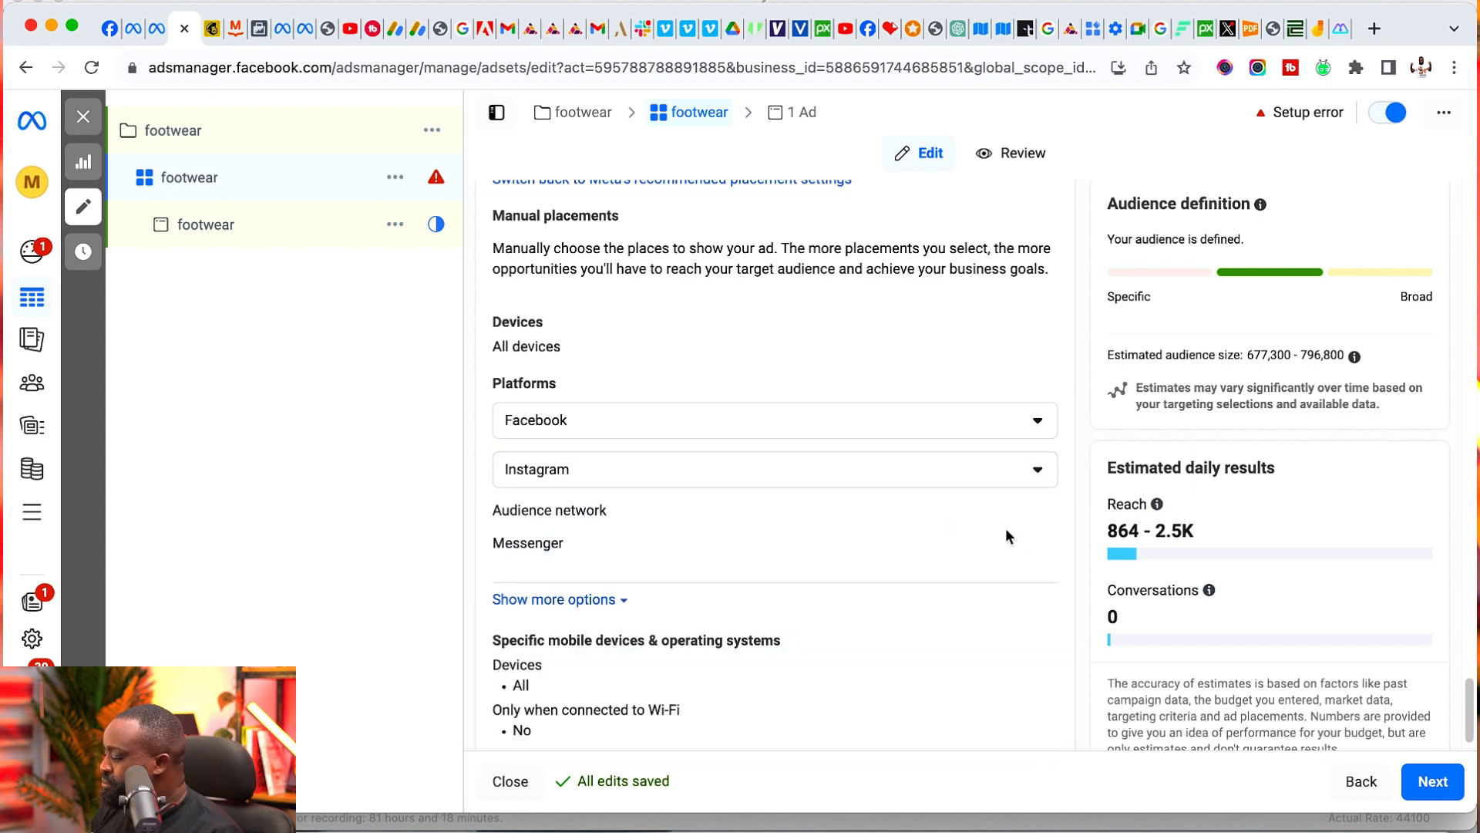
click(1037, 546)
click(698, 555)
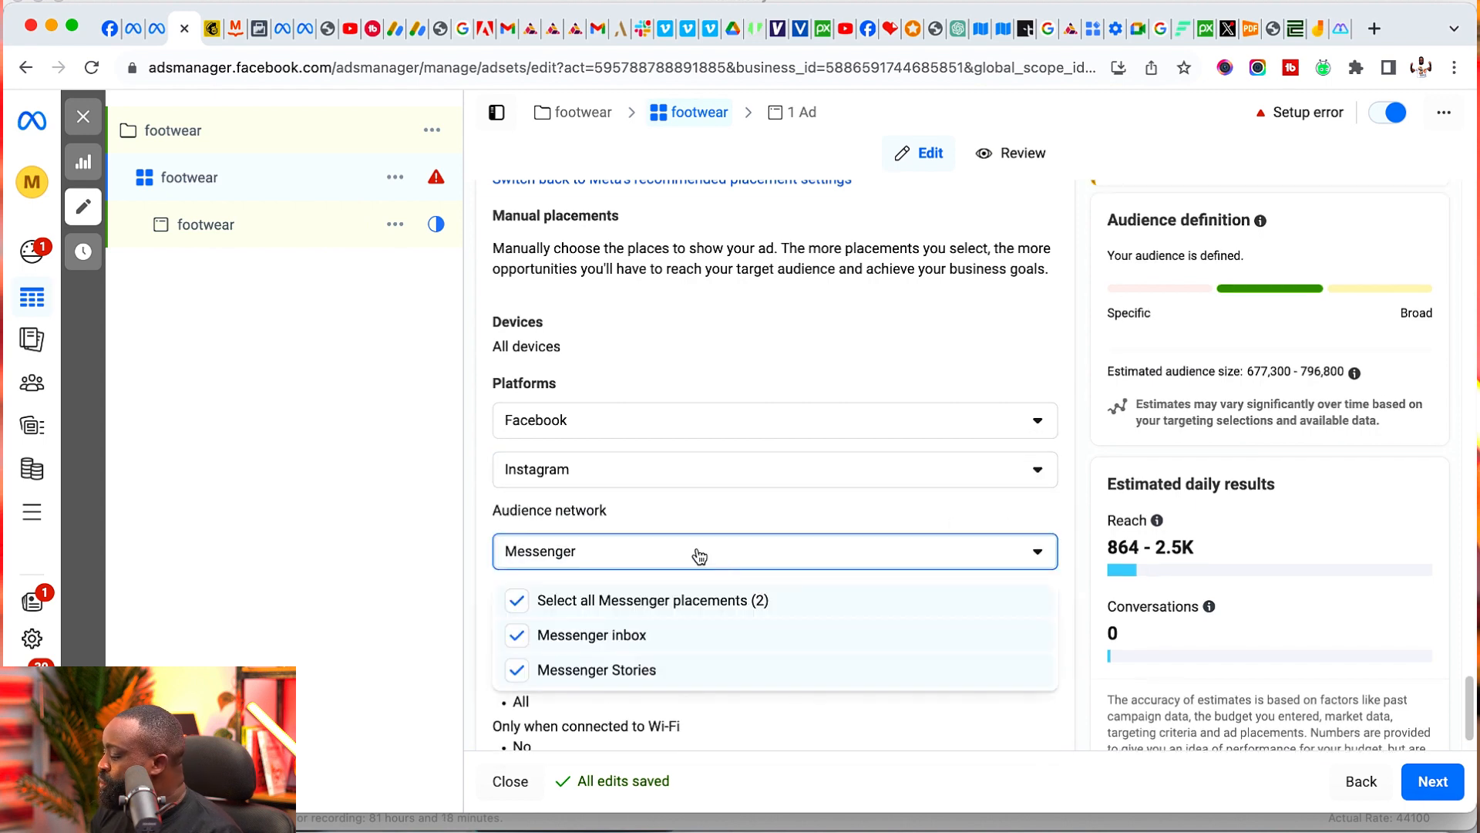
click(580, 609)
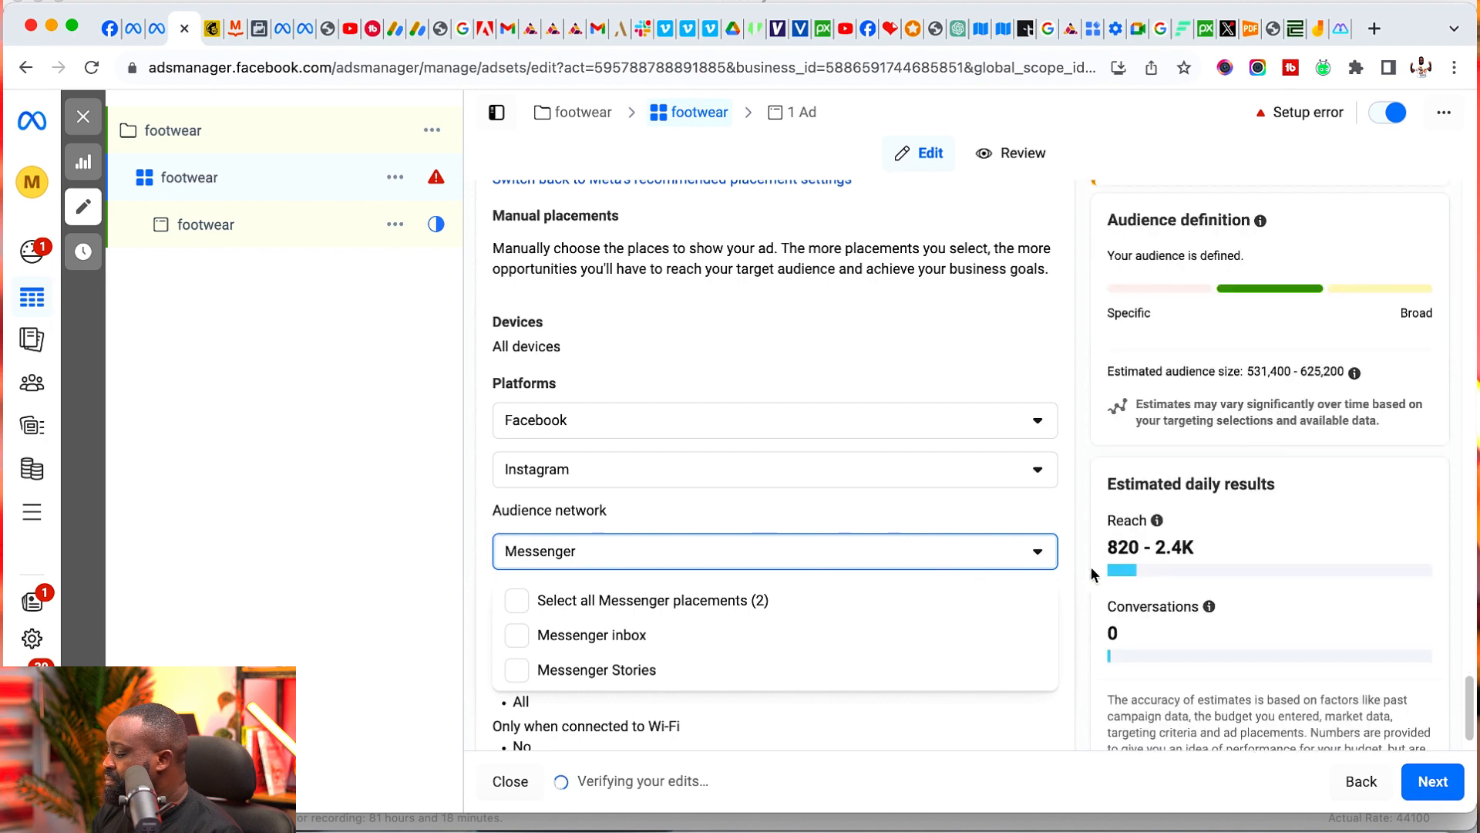
click(1039, 552)
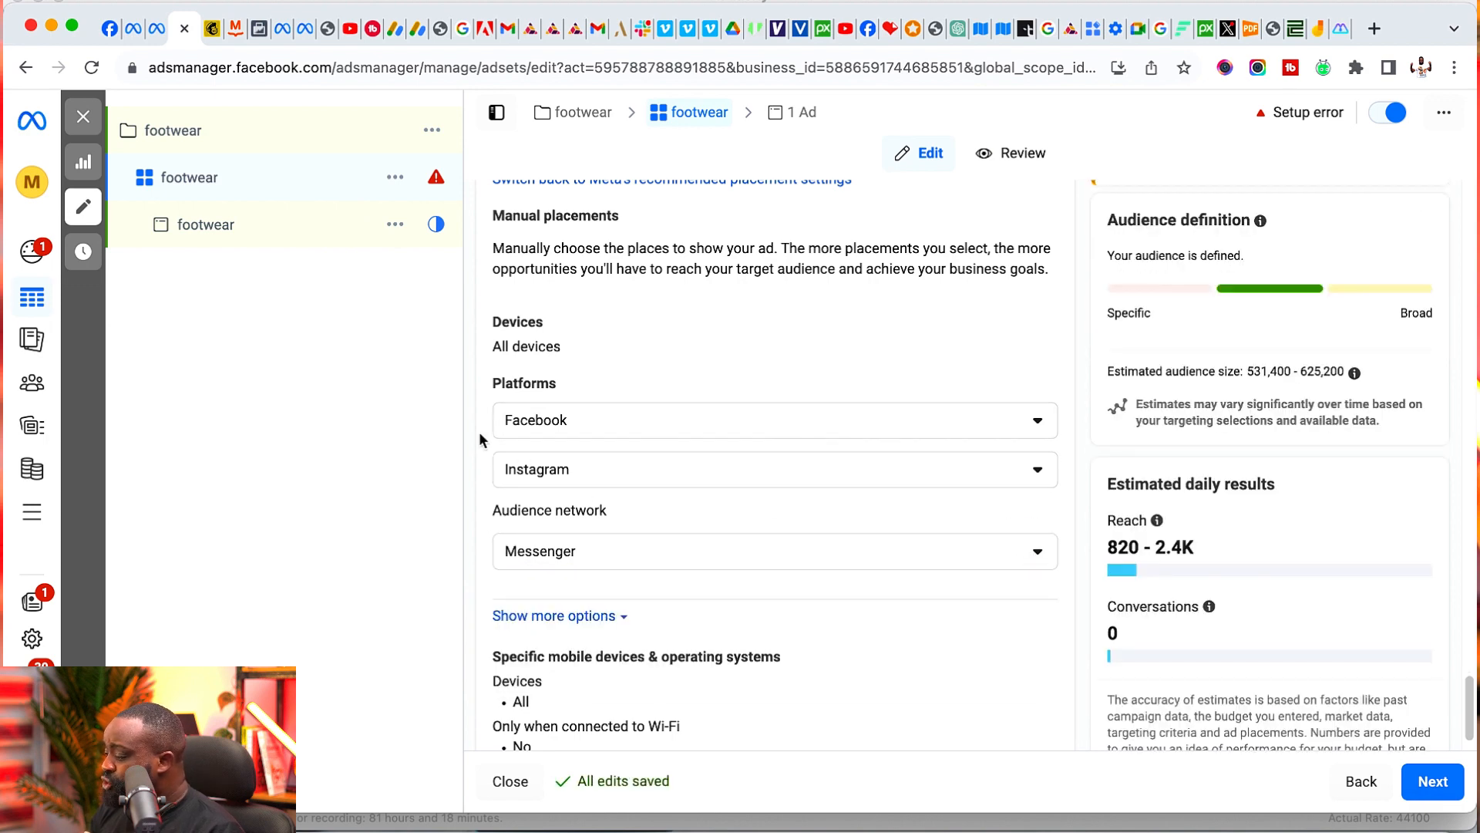
- Continue to the footwear ad and set its ad setup to use an existing post
scroll(494, 499, down, 1)
scroll(494, 499, down, 1)
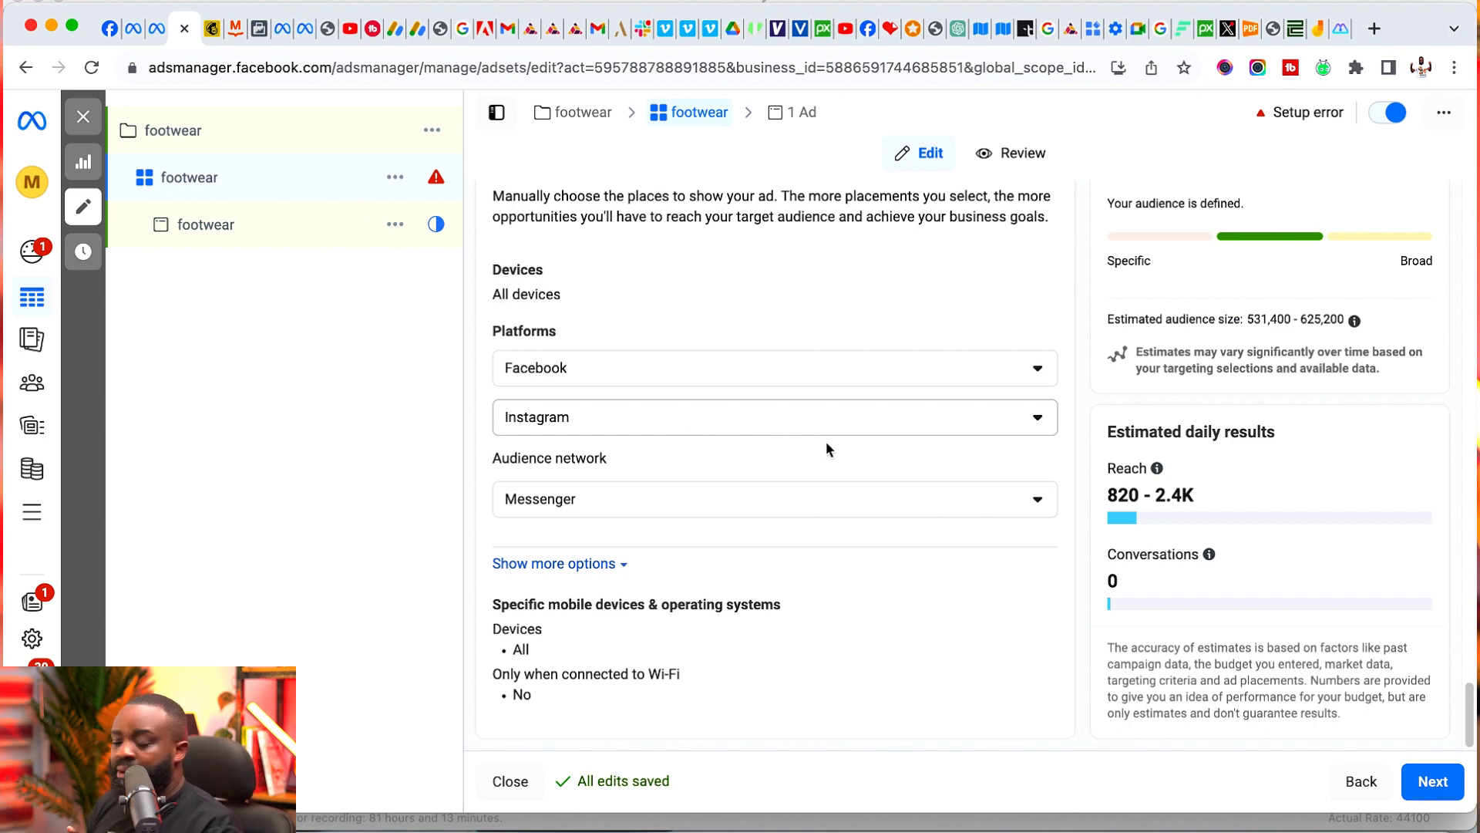
click(1432, 781)
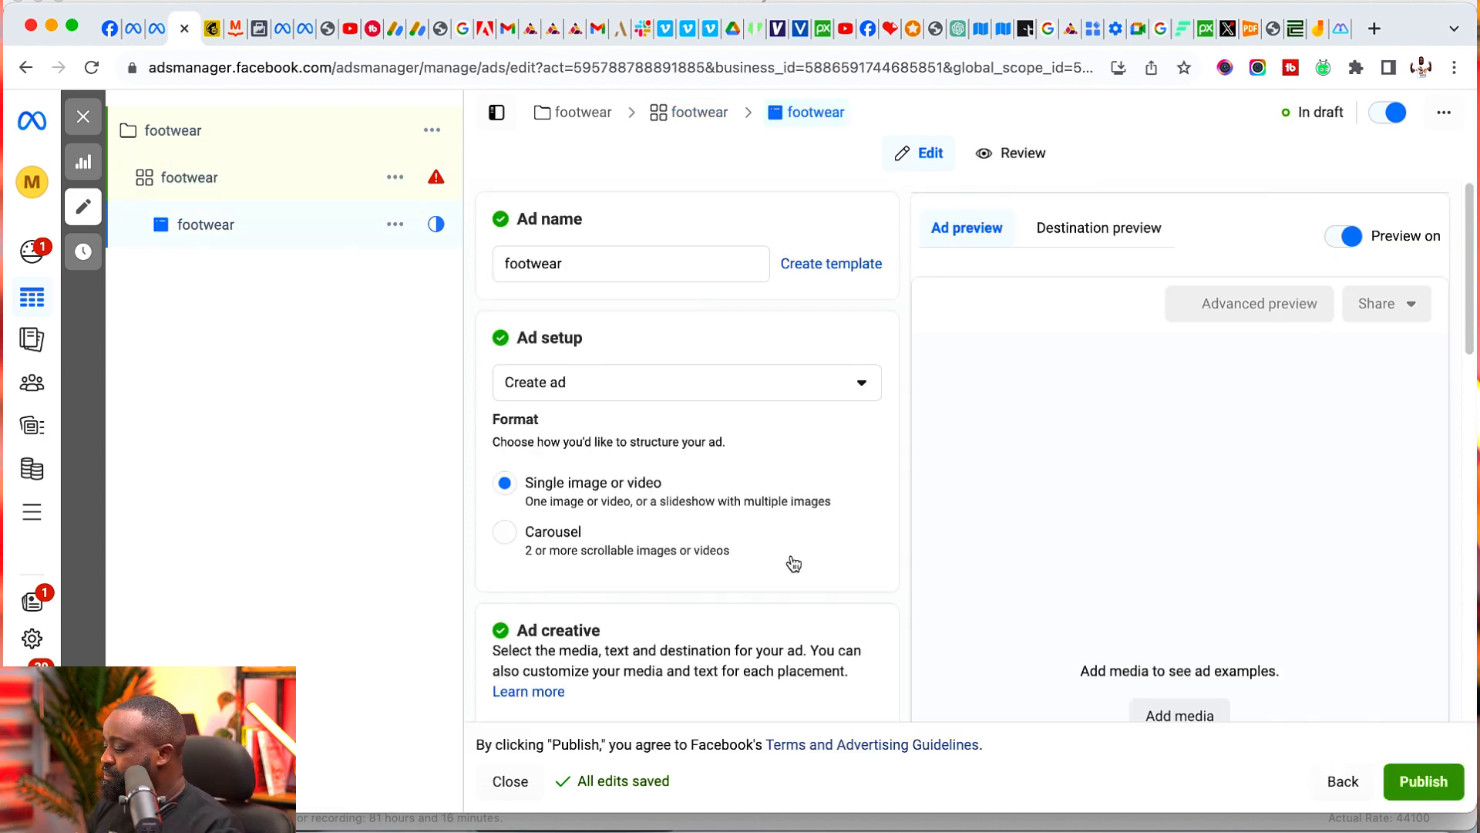
click(617, 382)
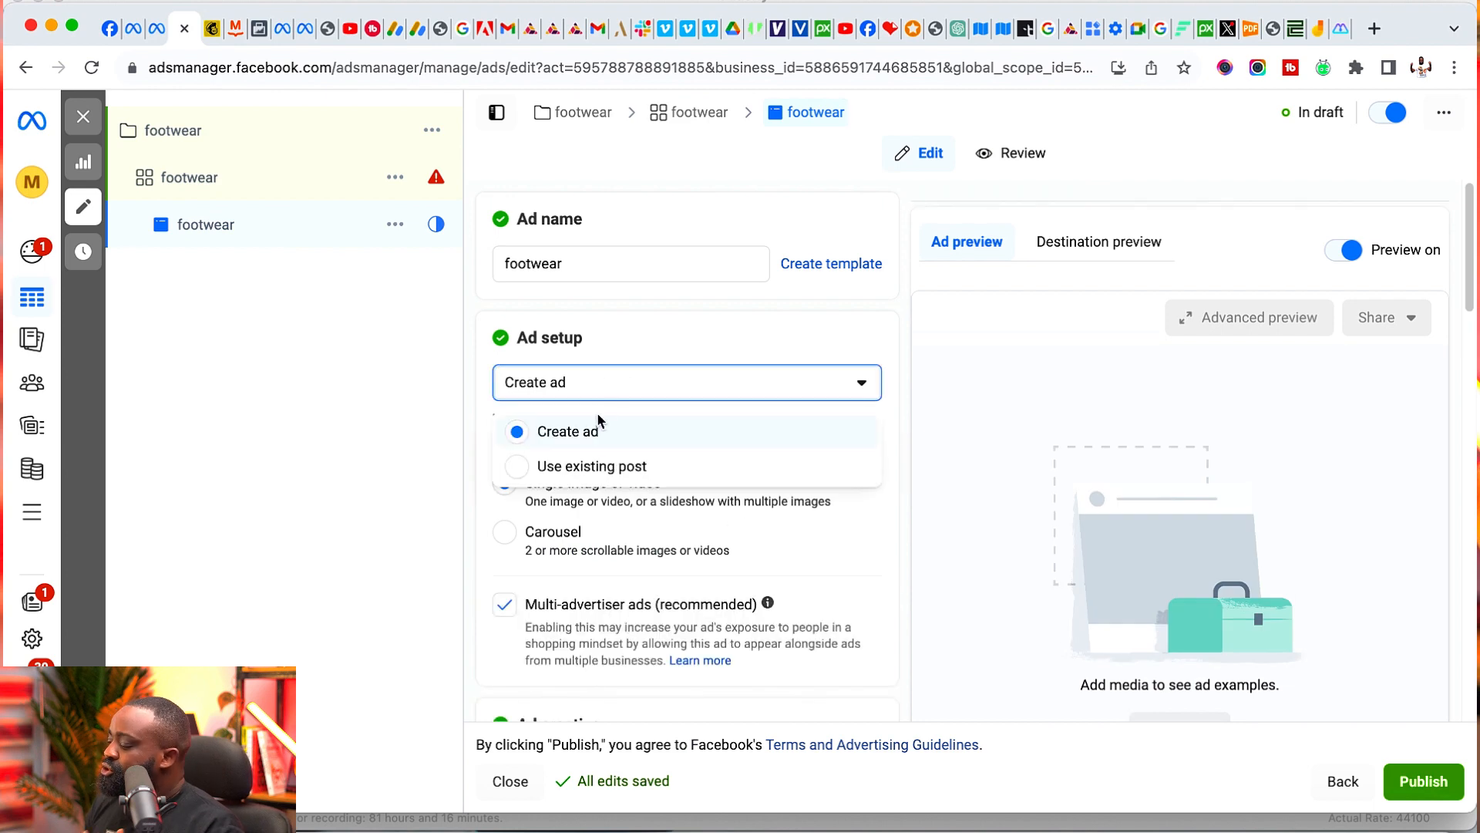
click(594, 467)
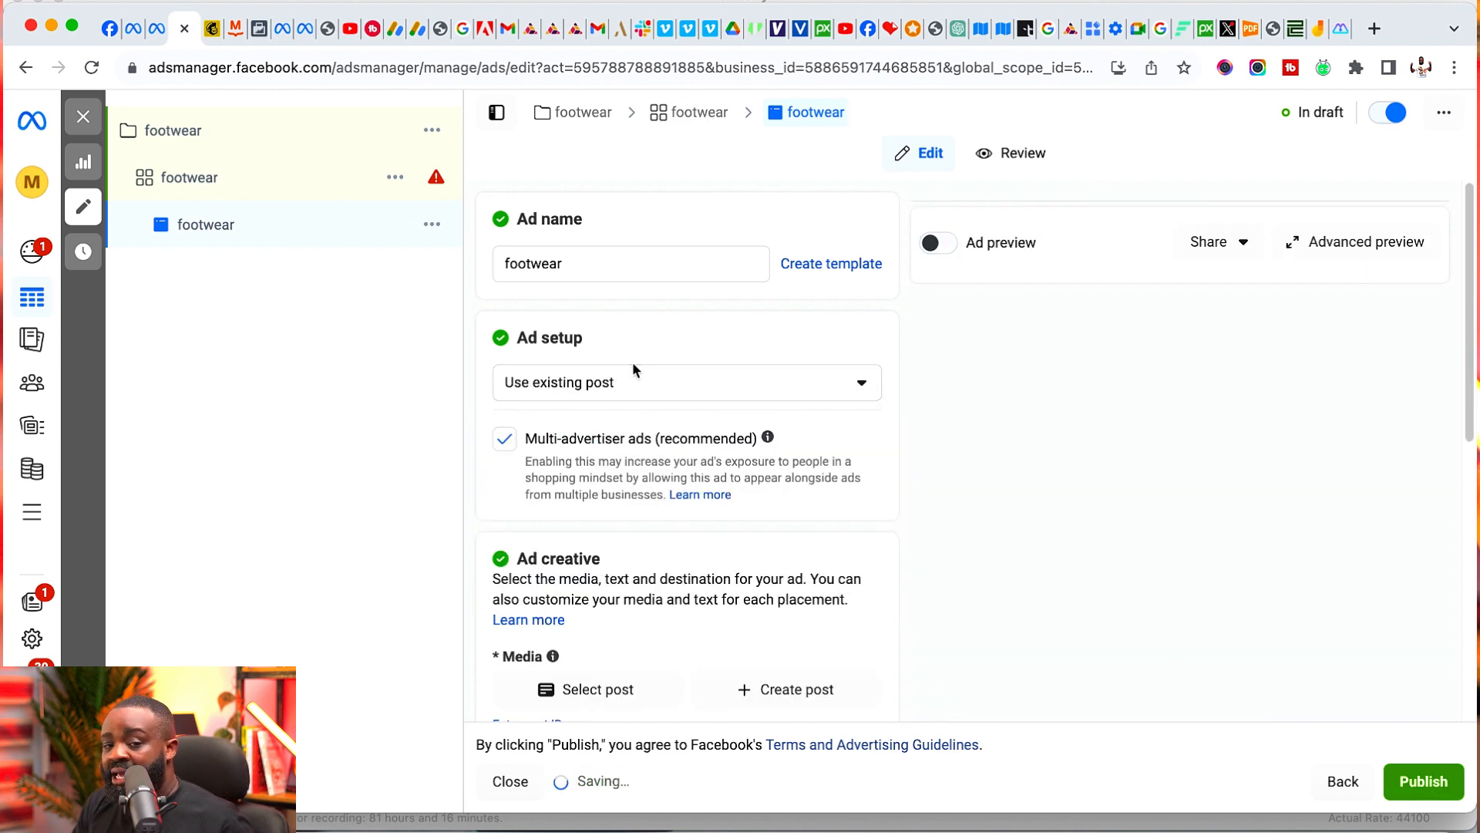